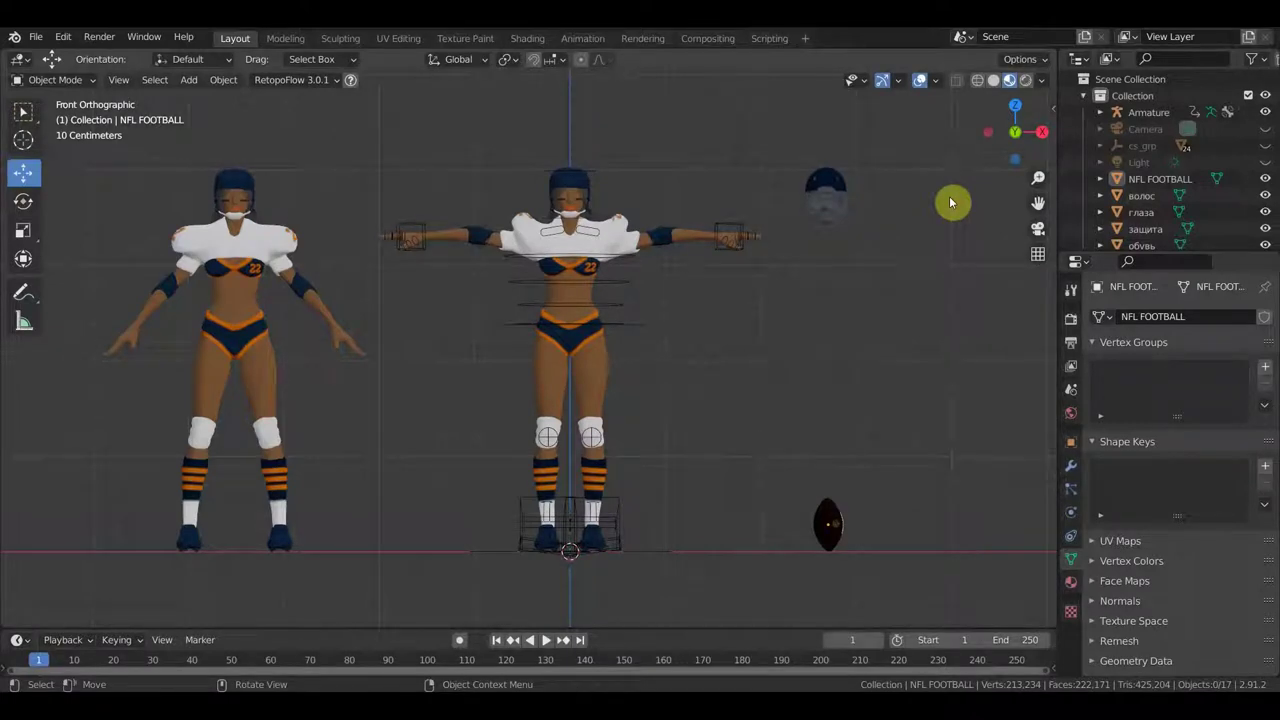
- Select the detached helmet beside the figures and orbit around both characters to inspect it
mouse_move(800, 240)
middle_mouse_down()
mouse_move(850, 291)
mouse_move(737, 272)
middle_mouse_up()
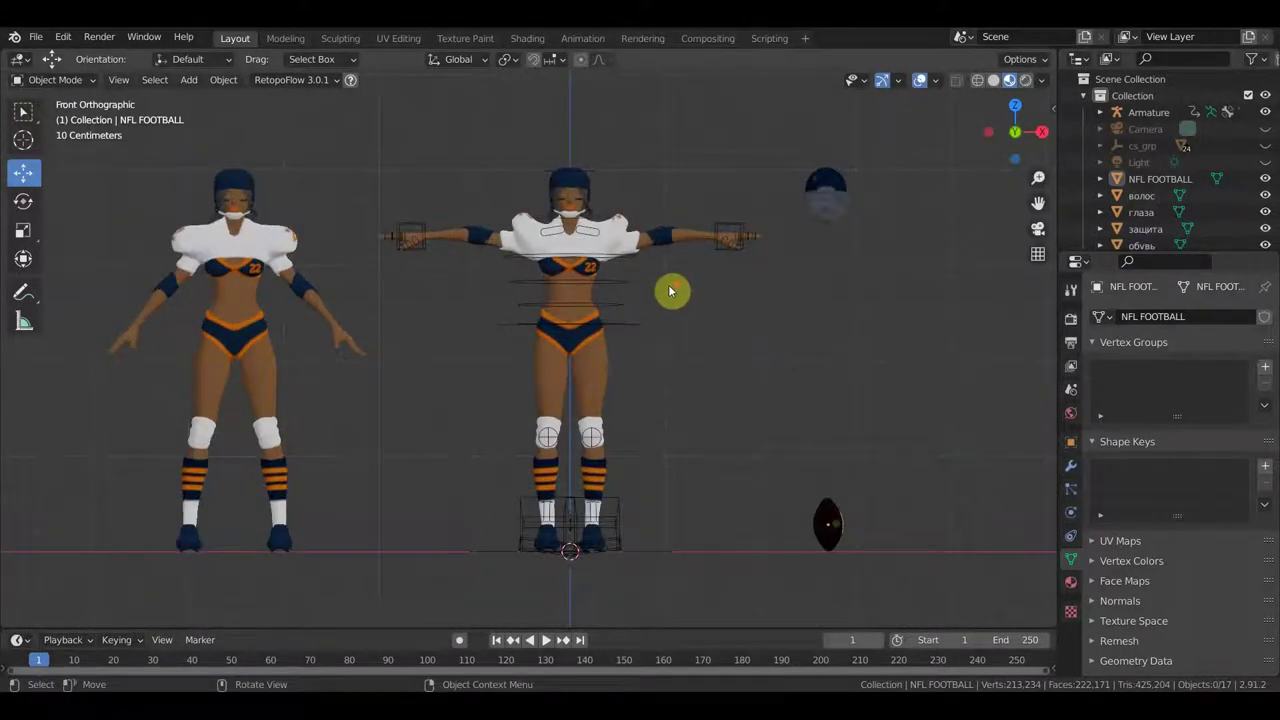
scroll(666, 290, "down", 2)
middle_click_drag(663, 291, 745, 278, "shift")
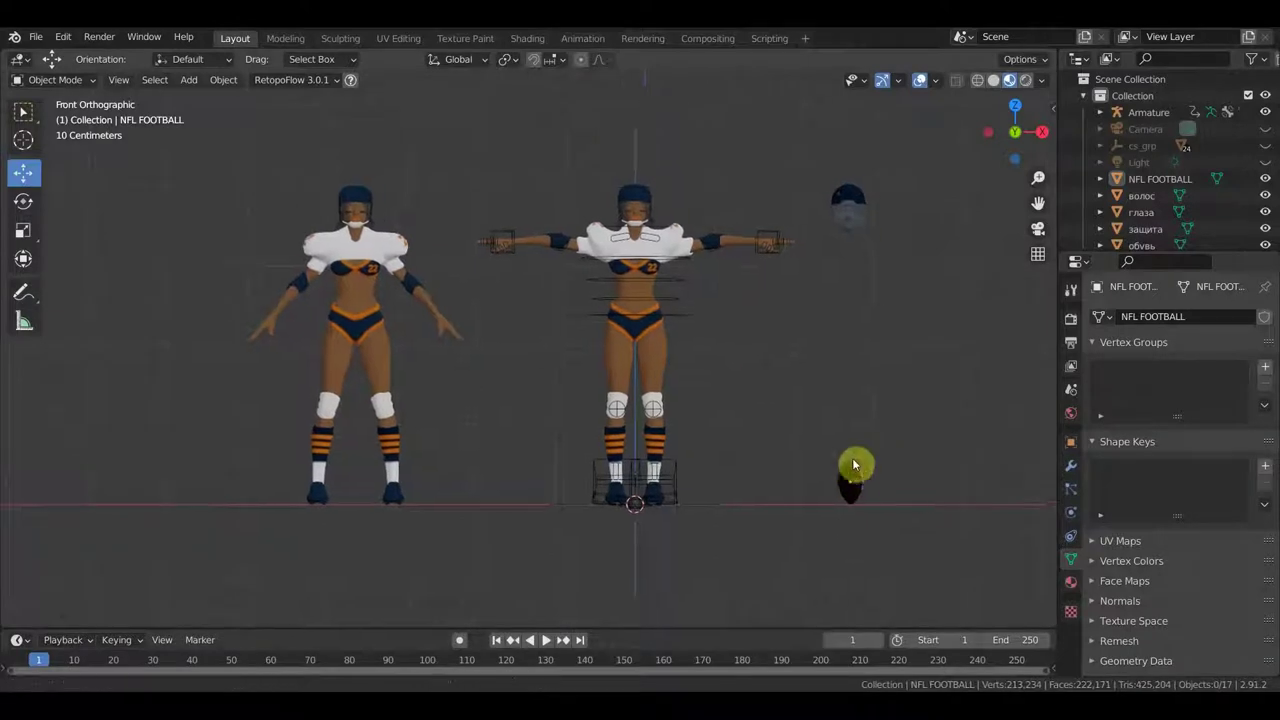
middle_click_drag(854, 463, 826, 461, "shift")
left_click(832, 204)
middle_click_drag(871, 269, 677, 300)
scroll(748, 237, "up", 3)
mouse_move(748, 237)
middle_mouse_down()
mouse_move(569, 346)
mouse_move(507, 430)
middle_mouse_up()
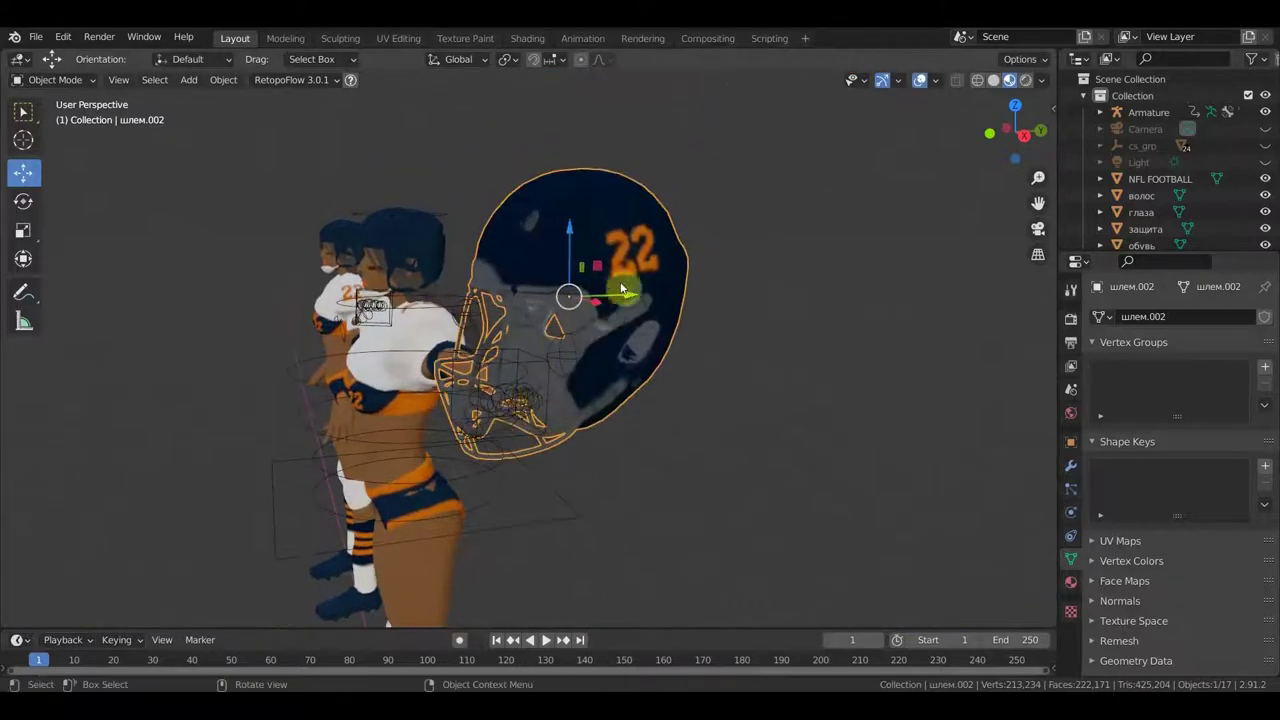
mouse_move(622, 318)
middle_mouse_down()
mouse_move(709, 323)
mouse_move(749, 309)
middle_mouse_up()
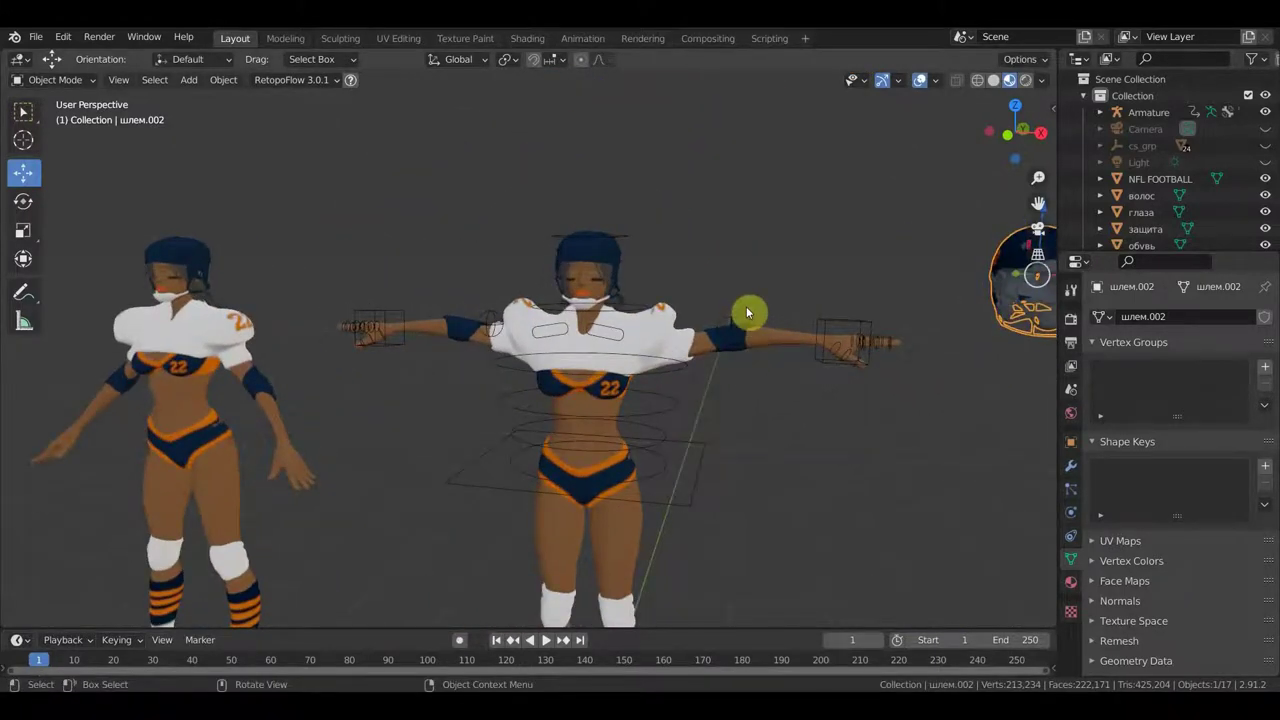
- In front view, drag the left character's helmet along X off to her left
key("KP_1")
scroll(457, 263, "down", 1)
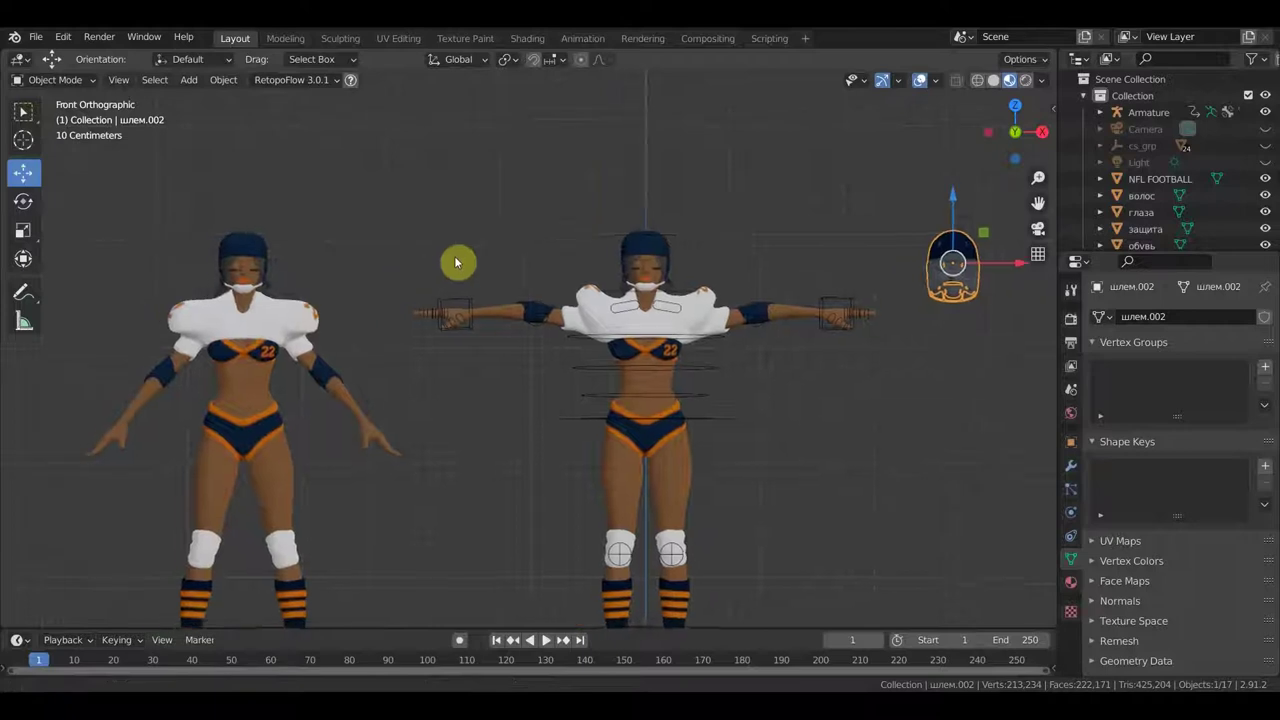
scroll(491, 231, "down", 1)
scroll(434, 251, "down", 1)
scroll(436, 262, "down", 1)
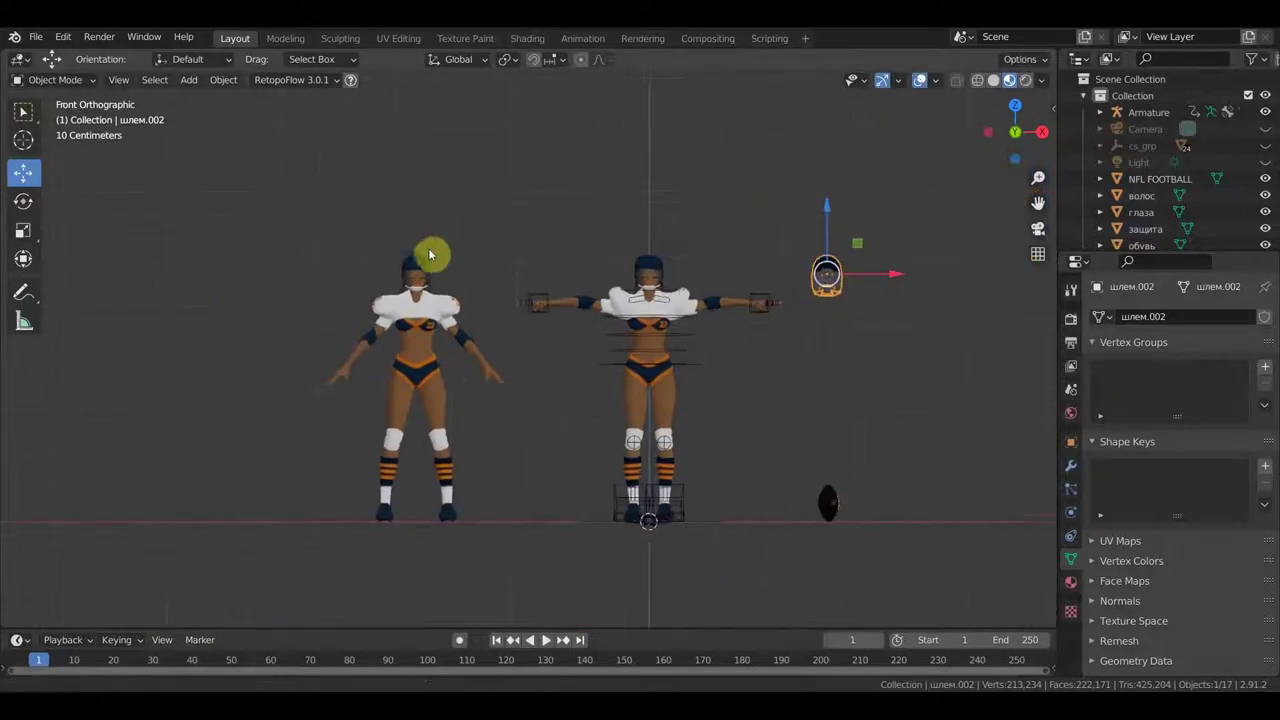
left_click(436, 265)
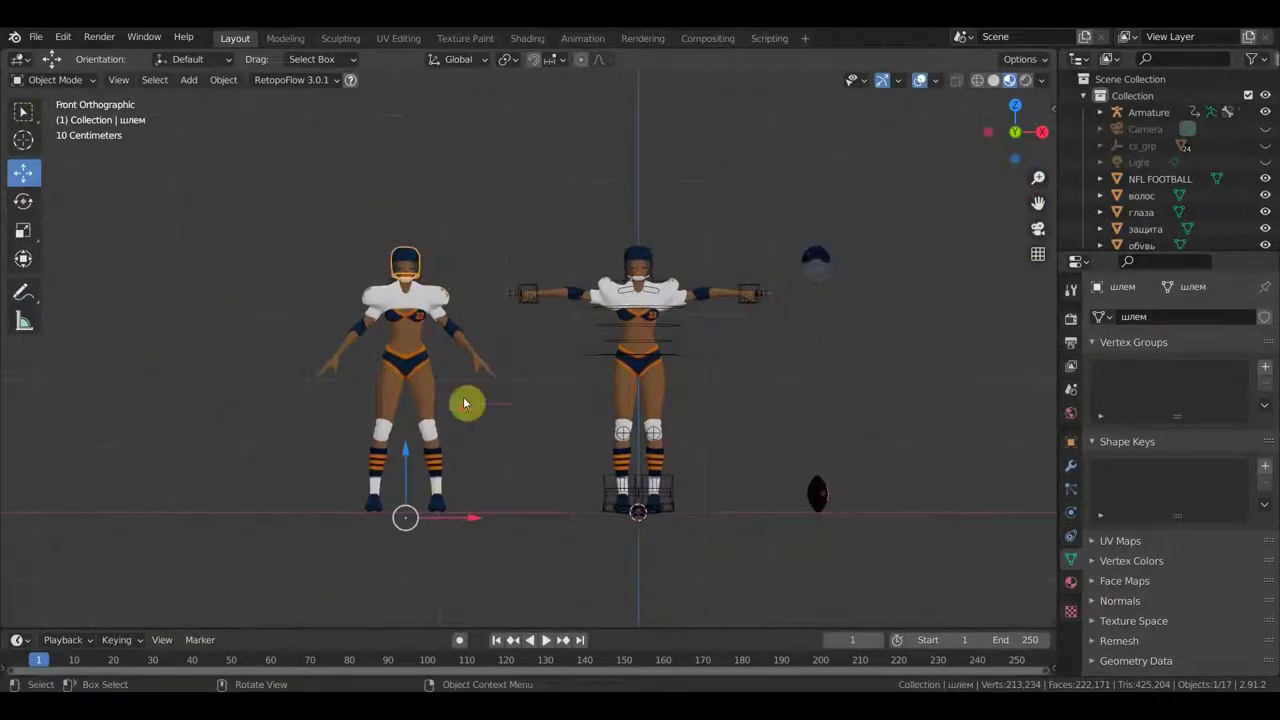
left_click_drag(475, 520, 277, 509)
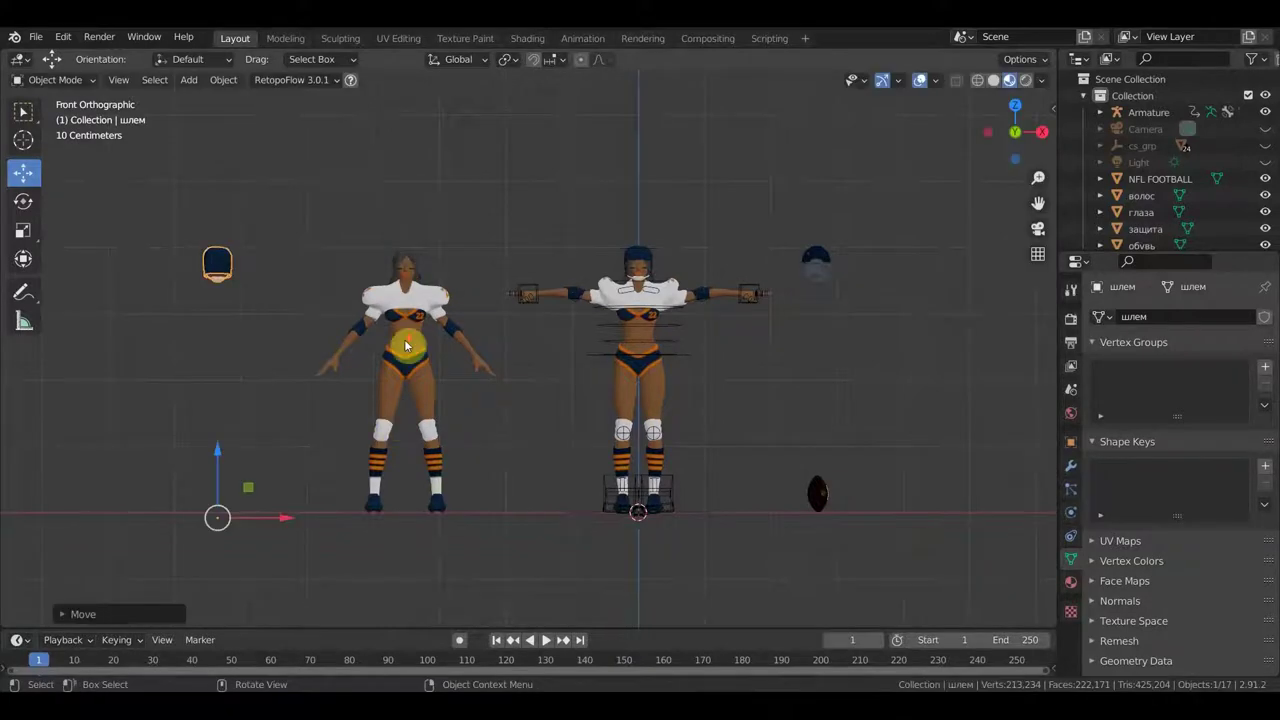
- Check the helmet's new position from the right-side and front views, then select the shoulder pads
scroll(400, 305, "up", 5)
scroll(686, 429, "up", 2)
middle_click_drag(686, 429, 703, 443, "shift")
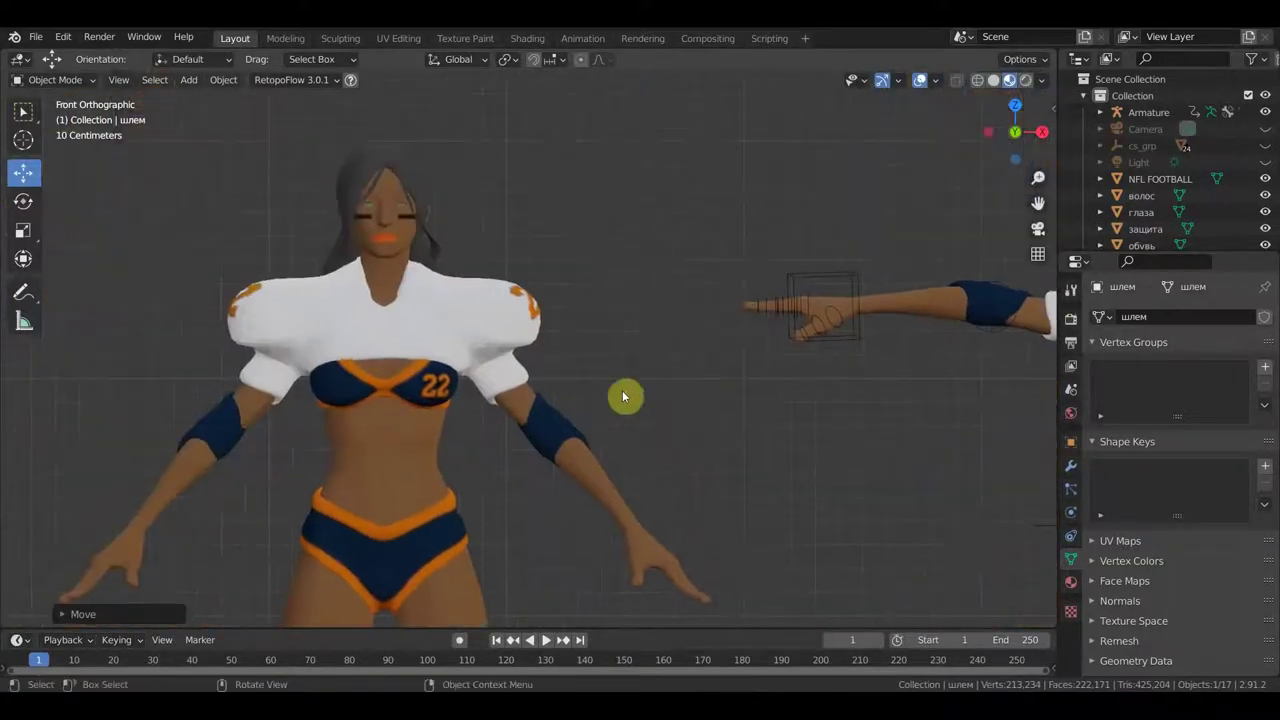
scroll(615, 392, "up", 4)
mouse_move(643, 390)
middle_mouse_down()
mouse_move(673, 421)
mouse_move(723, 426)
mouse_move(633, 408)
middle_mouse_up()
key("KP_3")
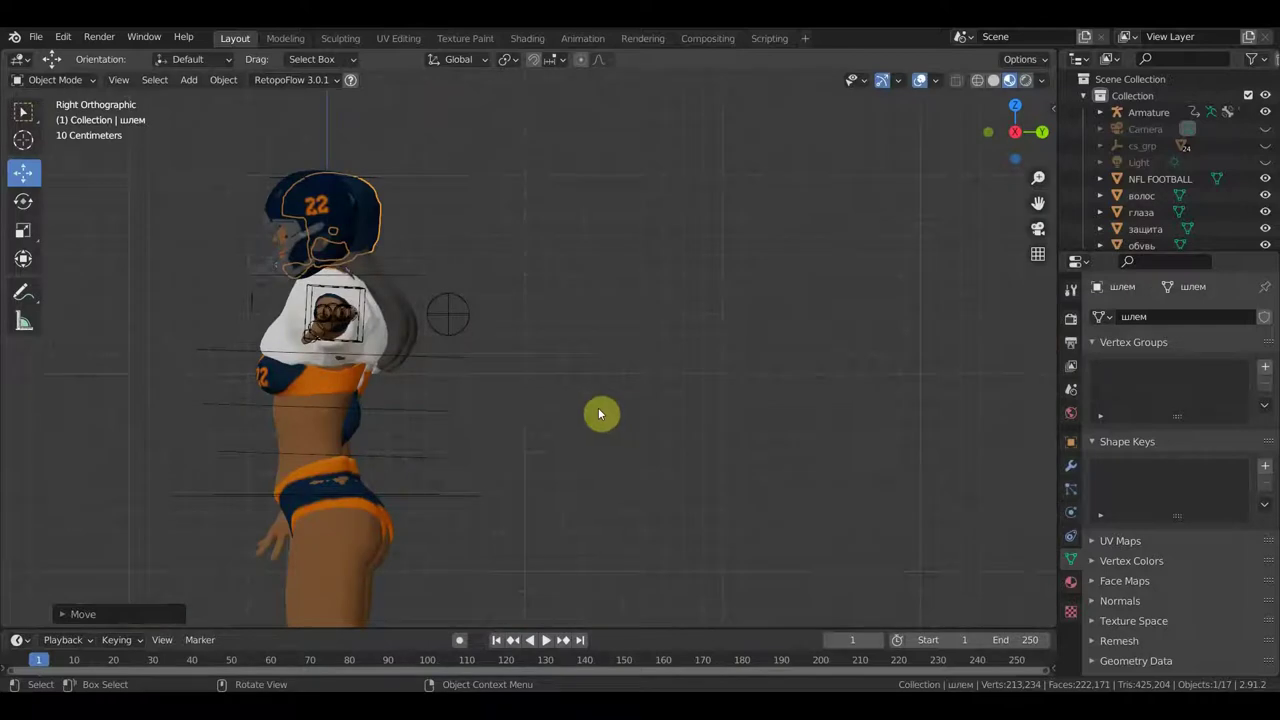
key("KP_1")
scroll(595, 408, "down", 3)
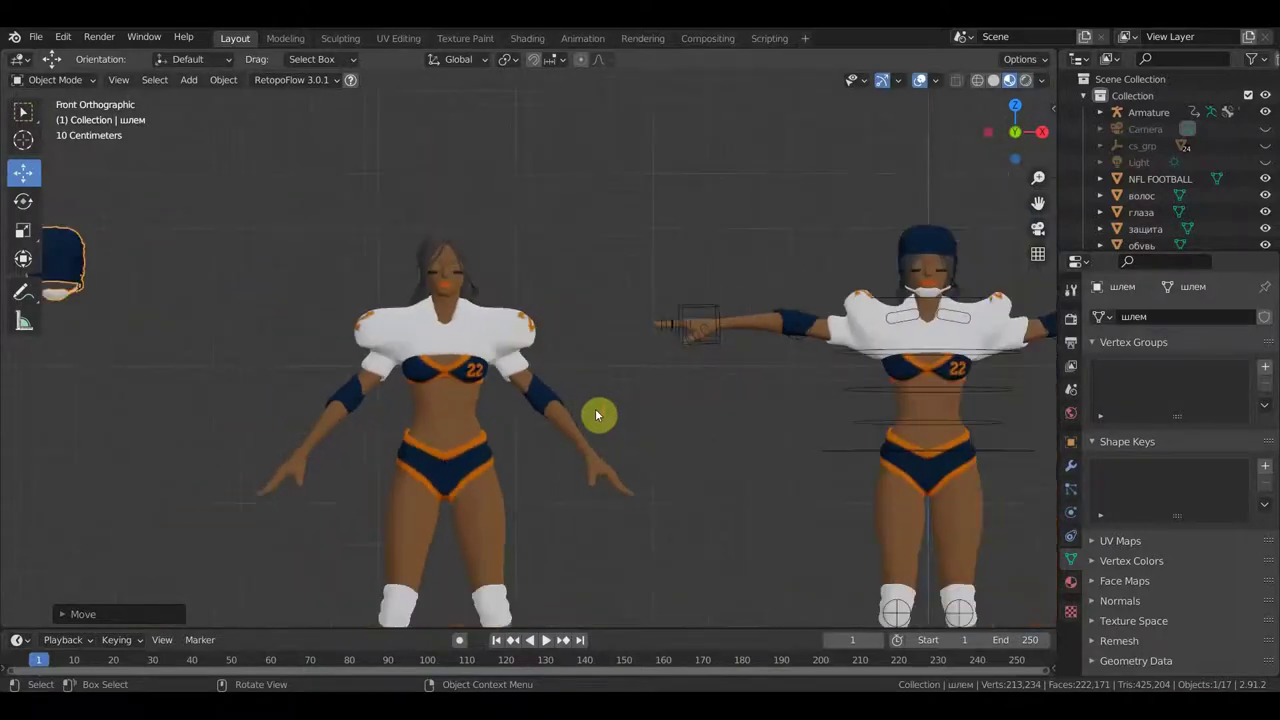
mouse_move(645, 375)
middle_mouse_down("shift")
mouse_move(654, 337)
mouse_move(613, 368)
middle_mouse_up("shift")
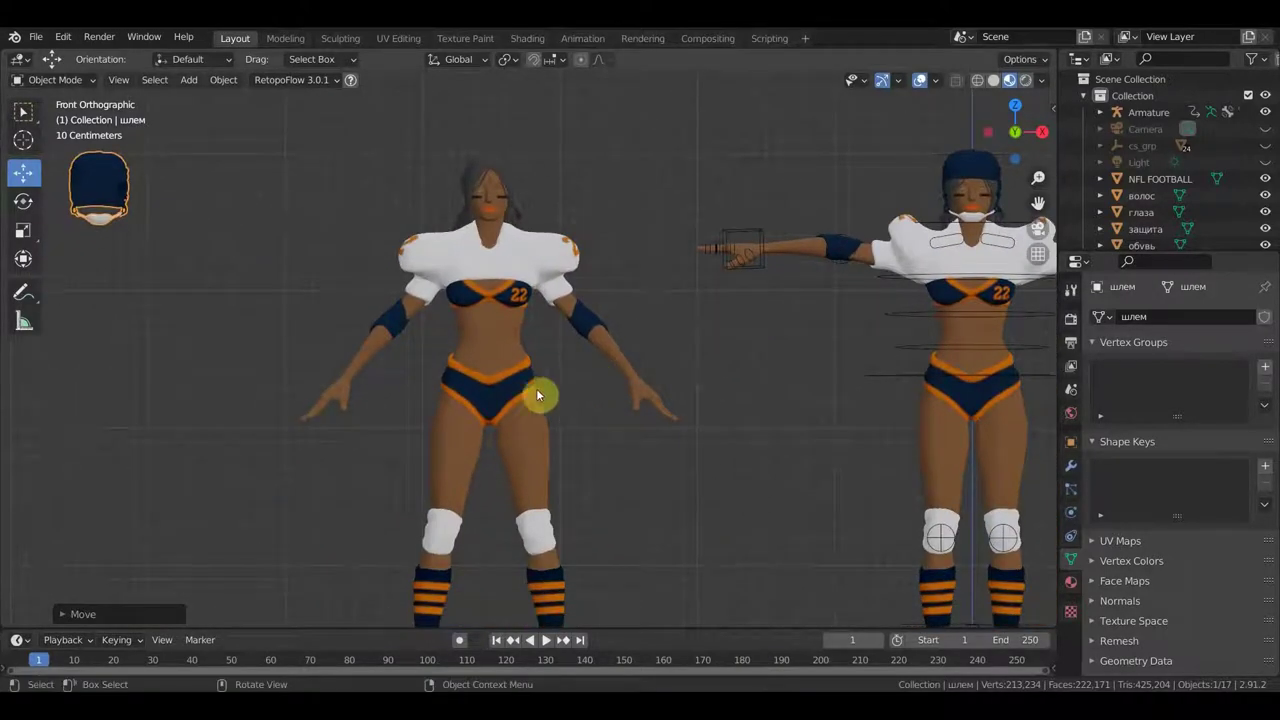
left_click(536, 266)
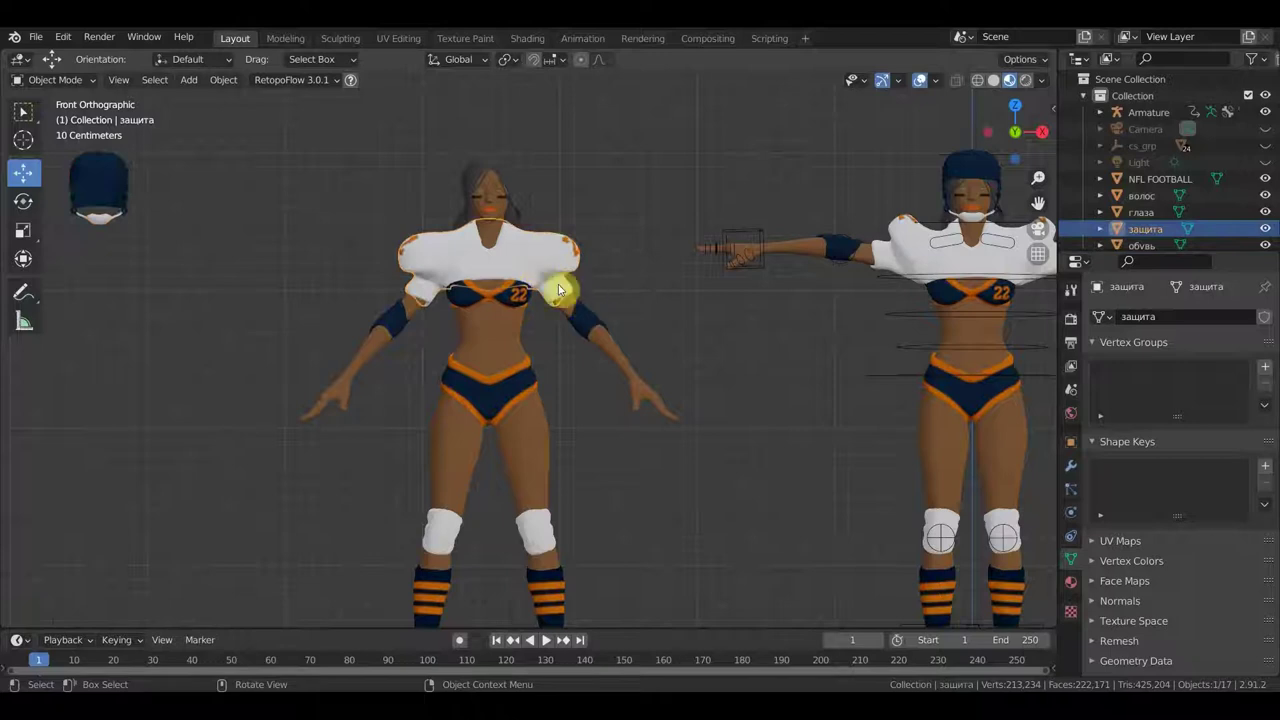
- Set the shoulder pads' origin to their geometry and move them off to her left
left_click(223, 80)
mouse_move(249, 116)
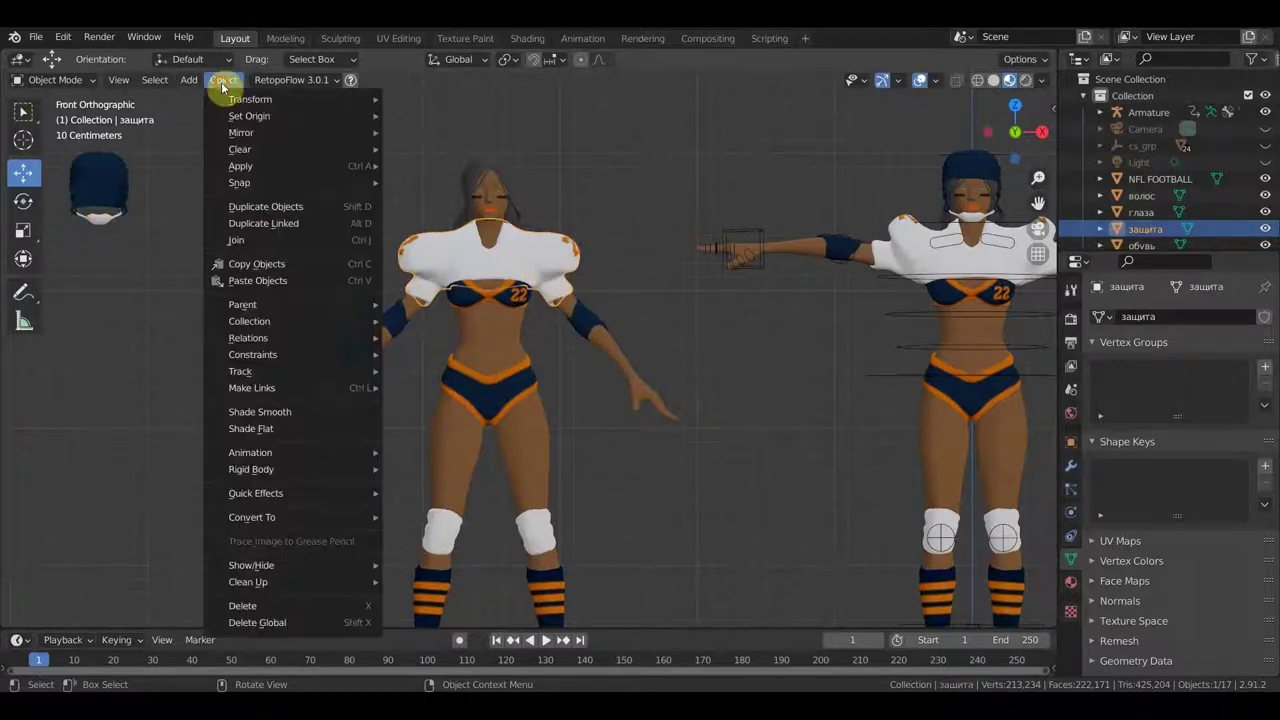
left_click(452, 134)
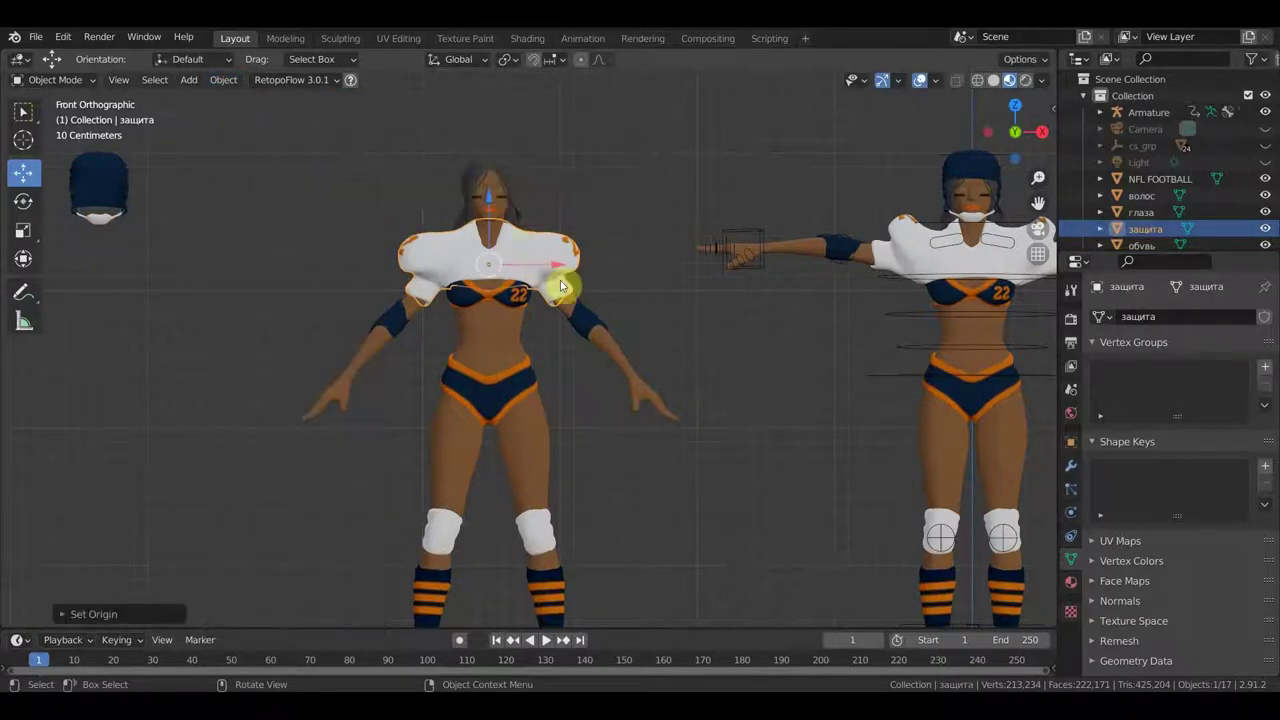
left_click_drag(557, 266, 321, 264)
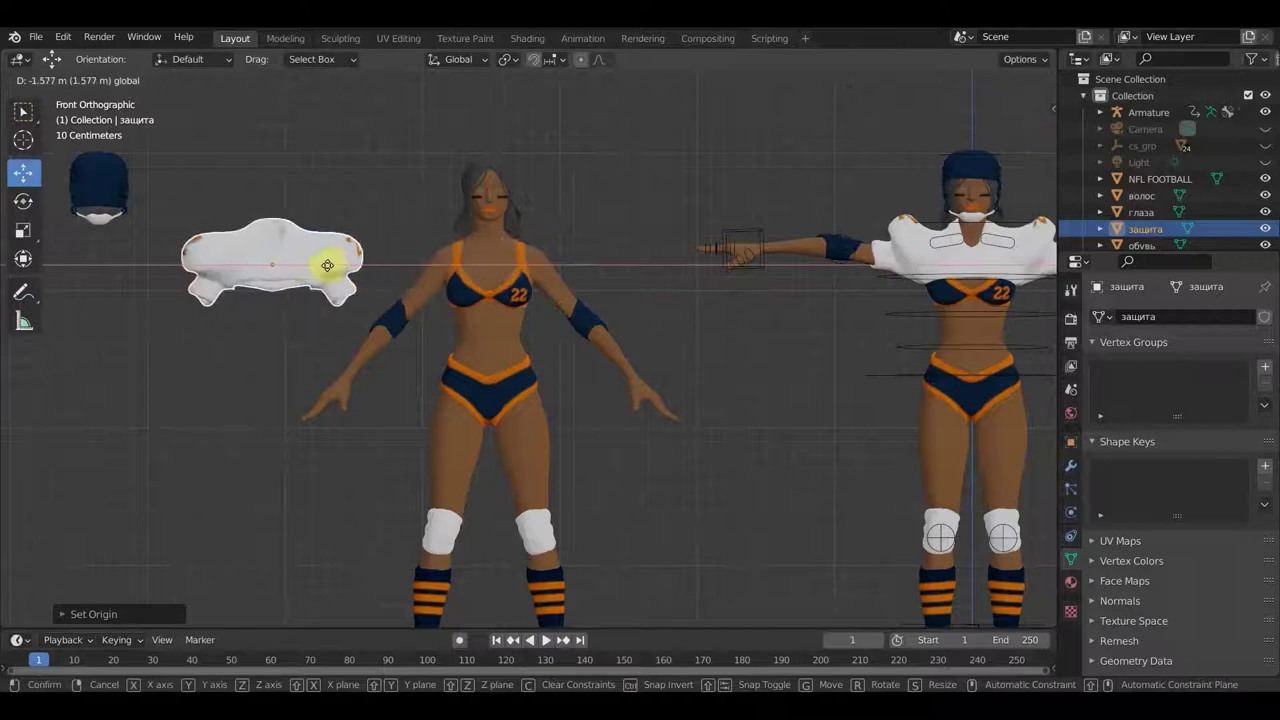
- Set the hair's origin to its geometry and place the hair beside her head
left_click(470, 185)
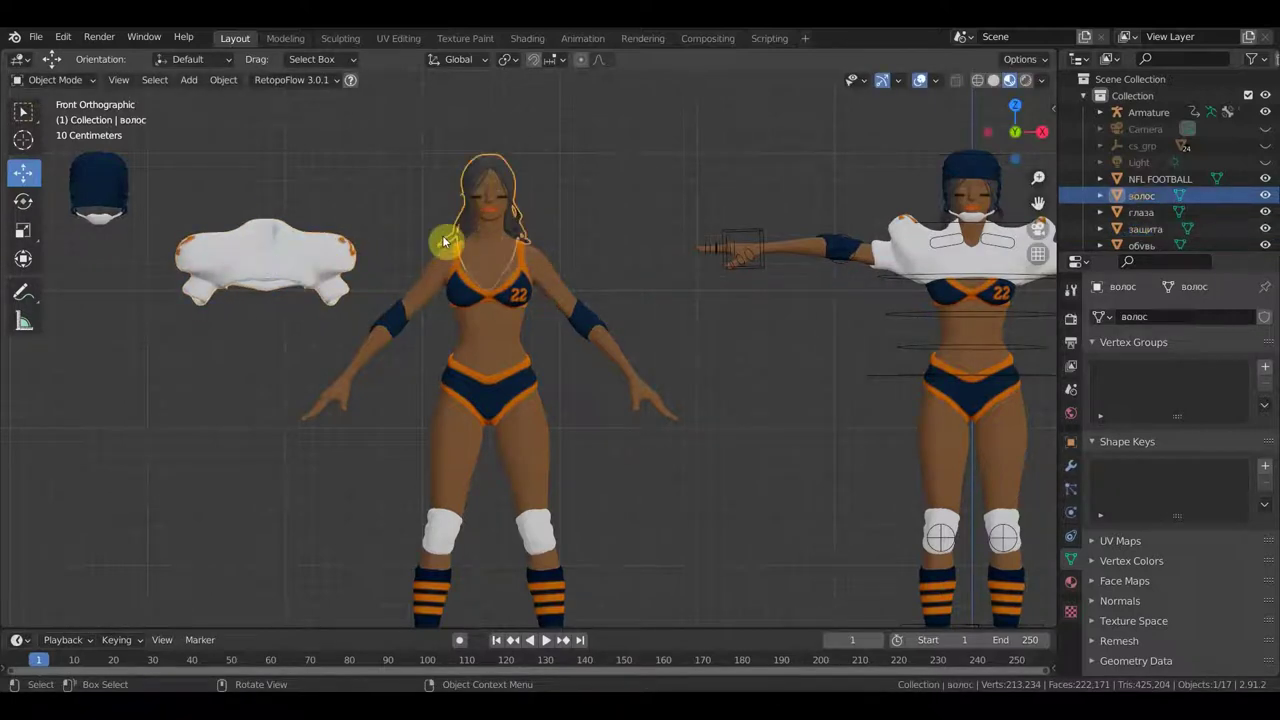
left_click(223, 80)
mouse_move(250, 116)
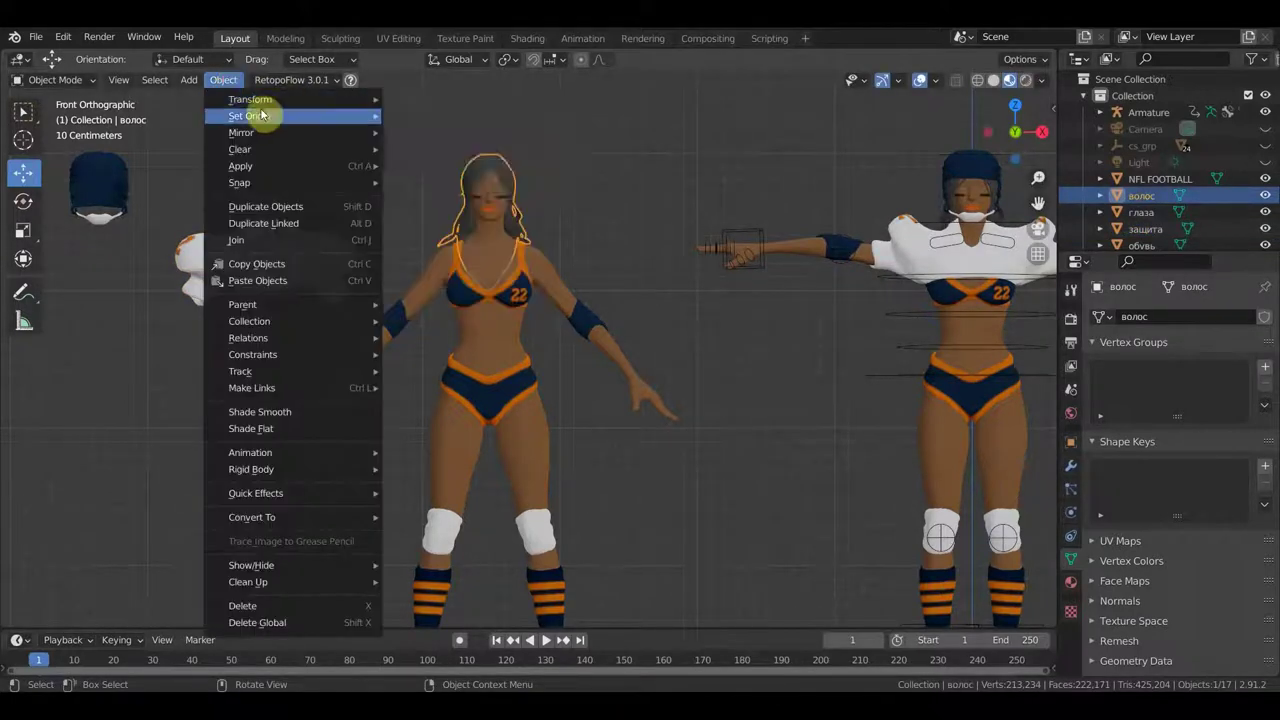
left_click(449, 140)
key("g")
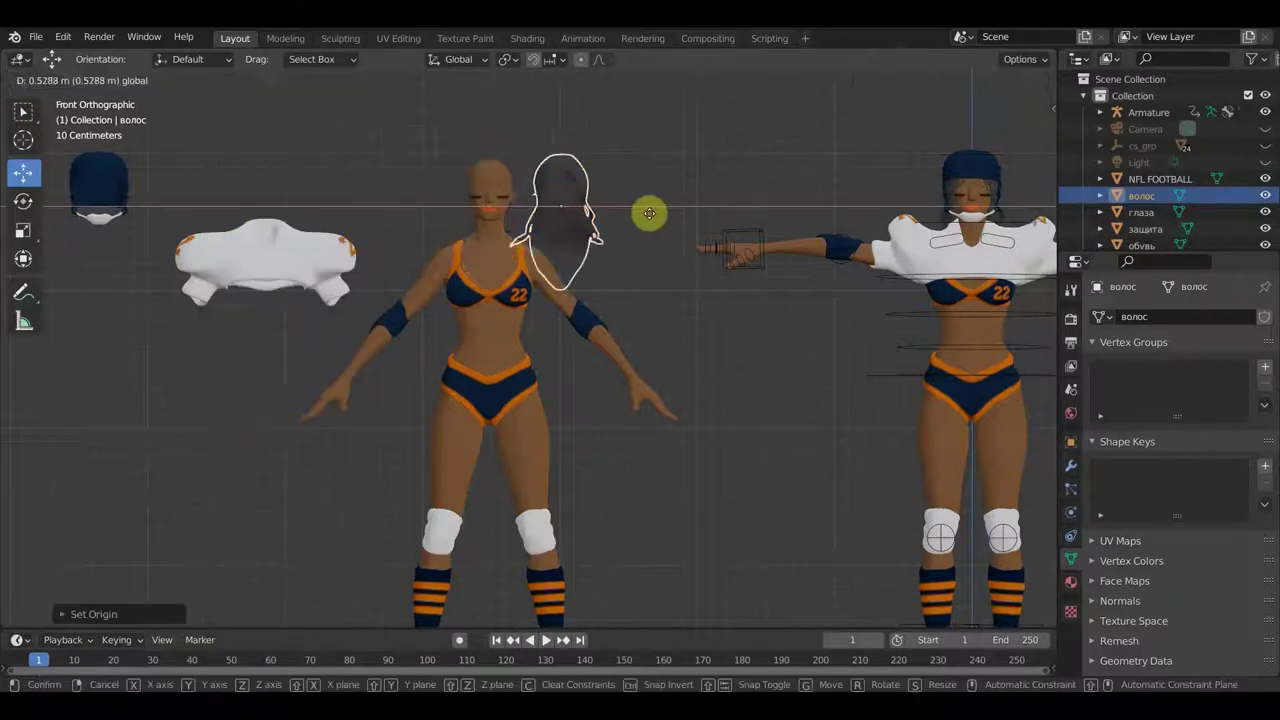
left_click(707, 231)
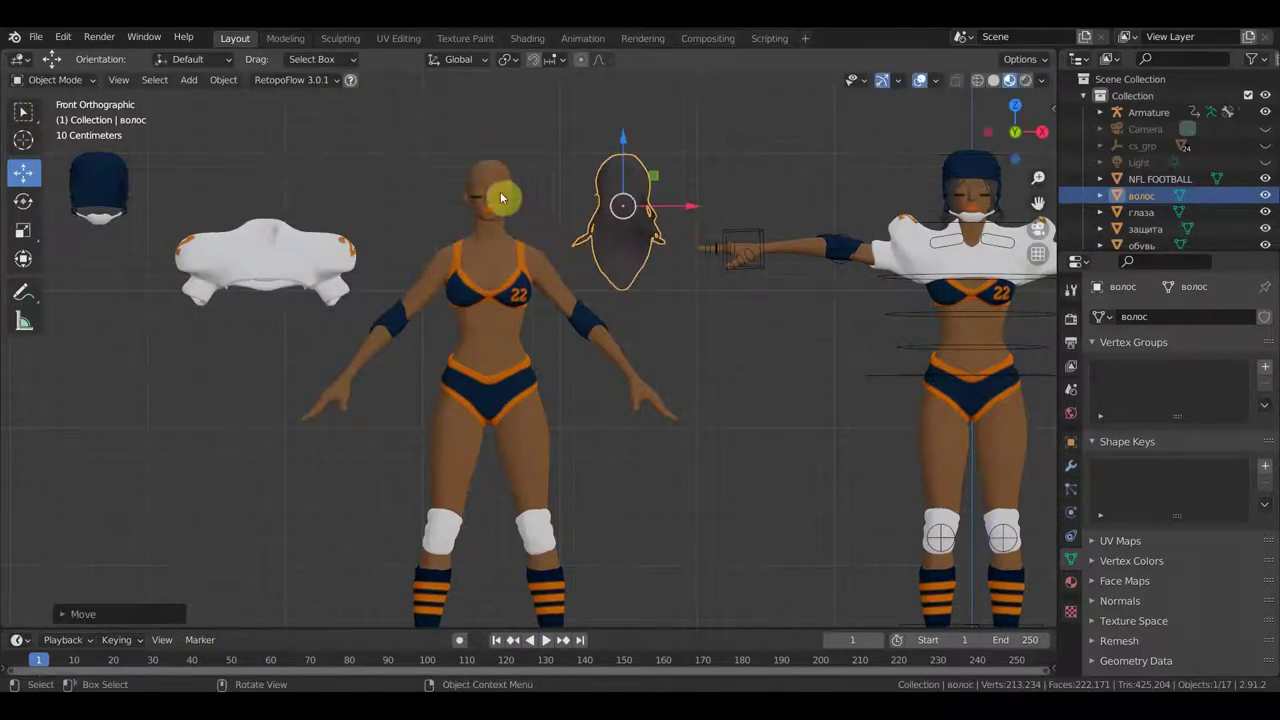
- Move the shoes out to the left of her feet
scroll(570, 292, "down", 5, "shift")
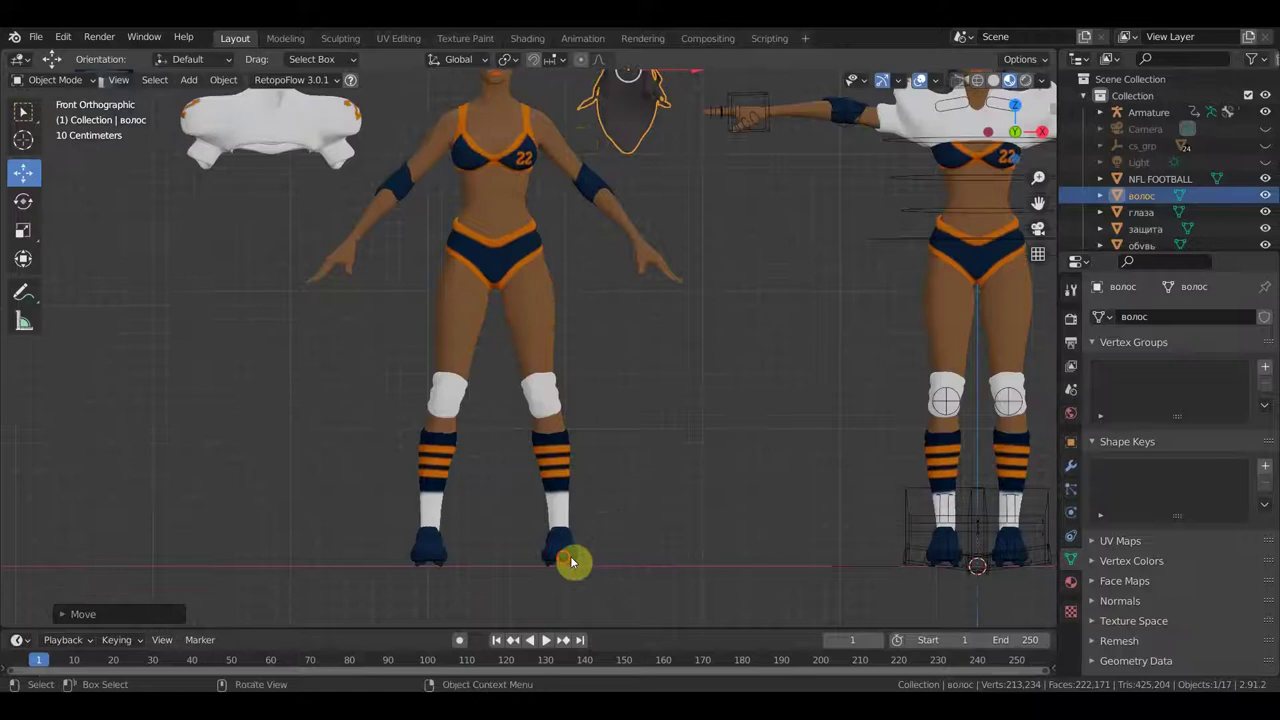
left_click(575, 560)
left_click_drag(566, 585, 400, 572)
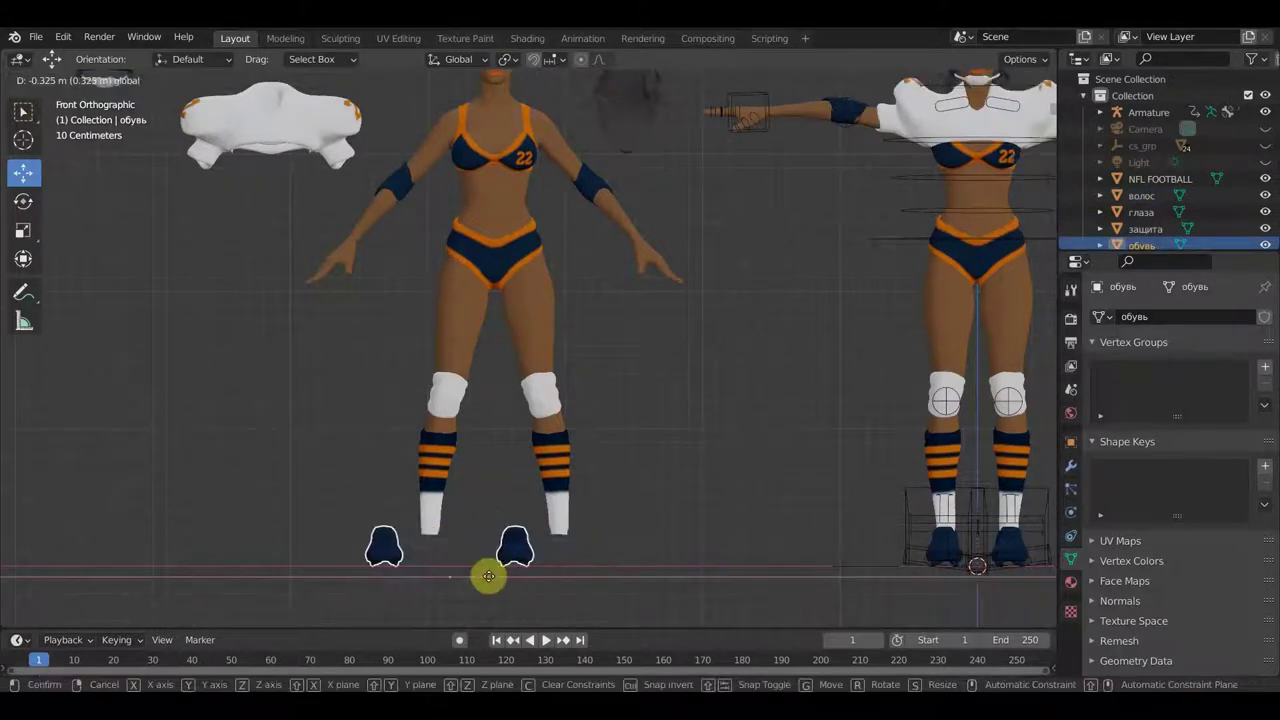
scroll(478, 477, "down", 1)
scroll(479, 477, "down", 1)
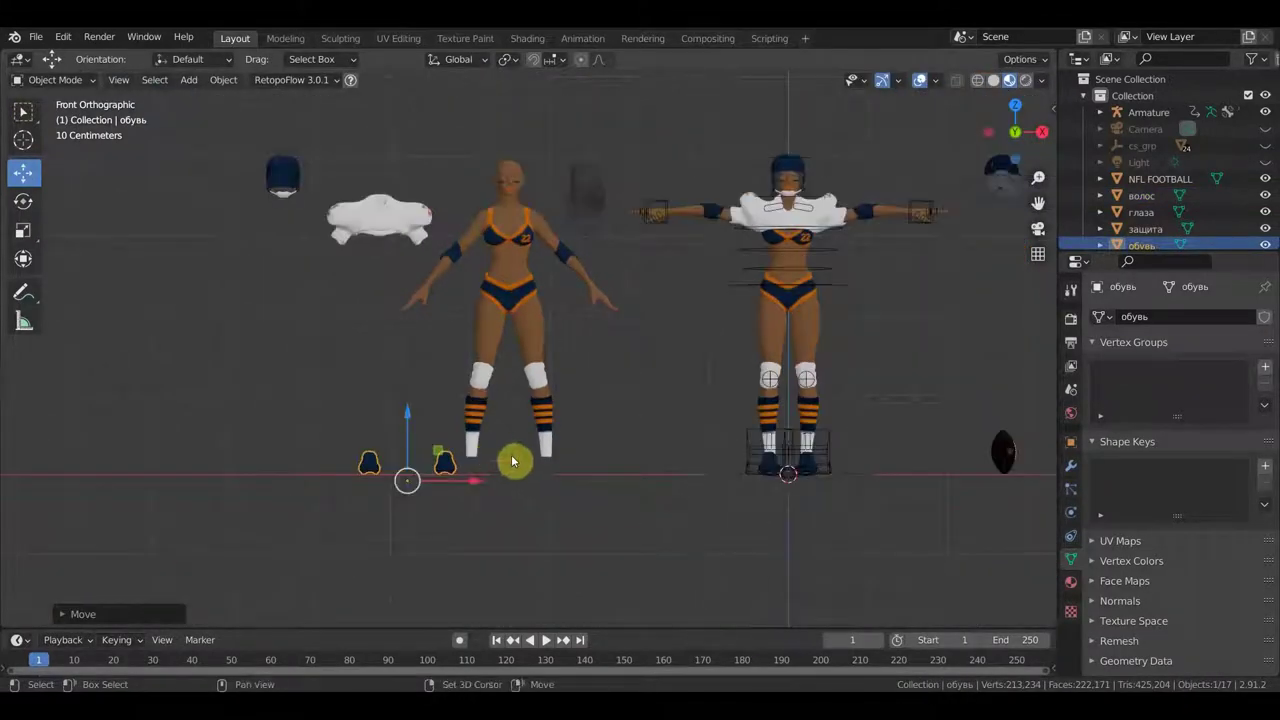
scroll(534, 474, "up", 1, "shift")
scroll(566, 359, "up", 1, "ctrl")
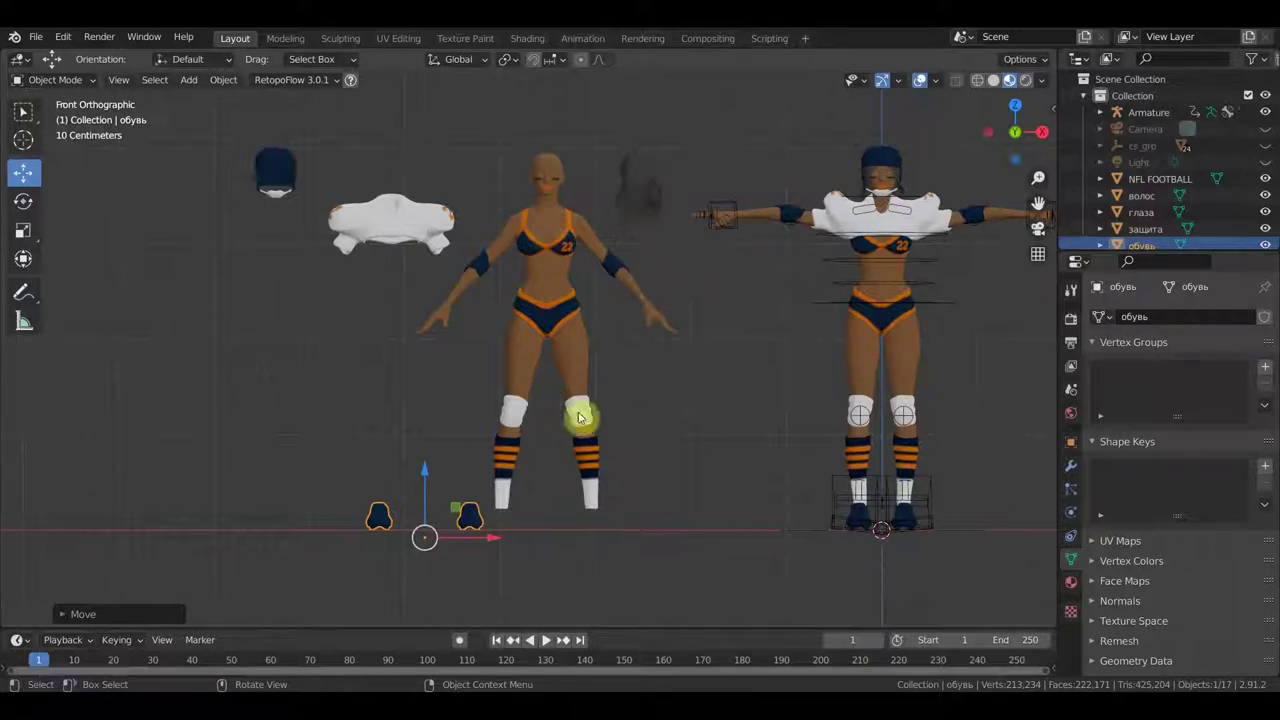
- Reselect the detached hair and inspect it at an angle, then return to front view
mouse_move(612, 418)
middle_mouse_down("shift")
mouse_move(537, 443)
mouse_move(547, 397)
middle_mouse_up("shift")
left_click(541, 216)
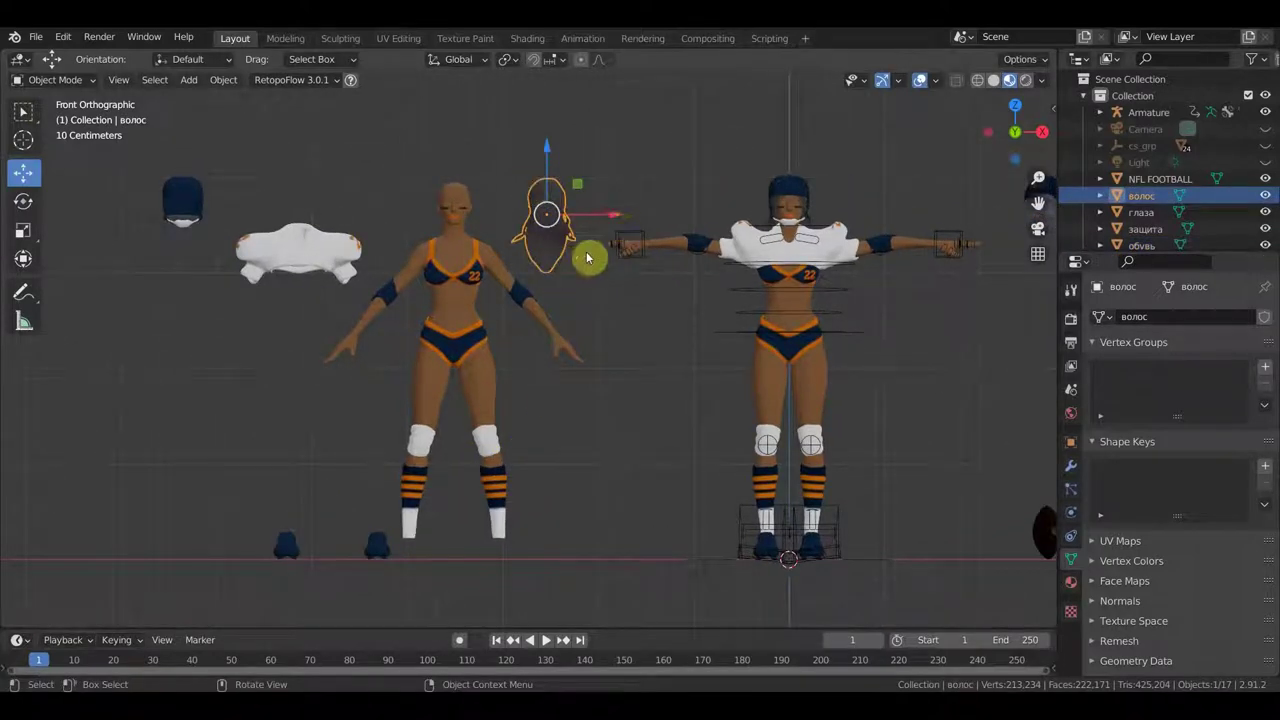
scroll(566, 280, "up", 1)
scroll(566, 280, "up", 1)
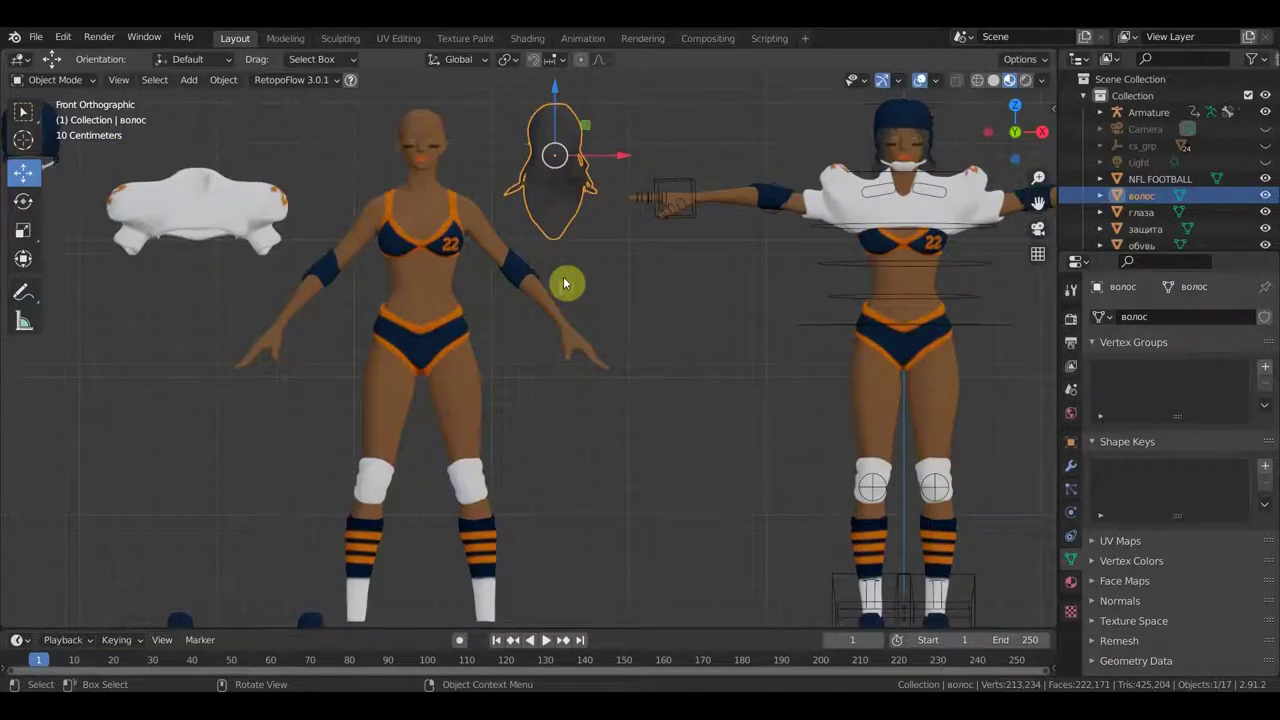
scroll(586, 423, "up", 1)
scroll(590, 355, "up", 1)
scroll(590, 355, "up", 3)
mouse_move(605, 358)
middle_mouse_down()
mouse_move(631, 369)
mouse_move(640, 394)
mouse_move(676, 378)
middle_mouse_up()
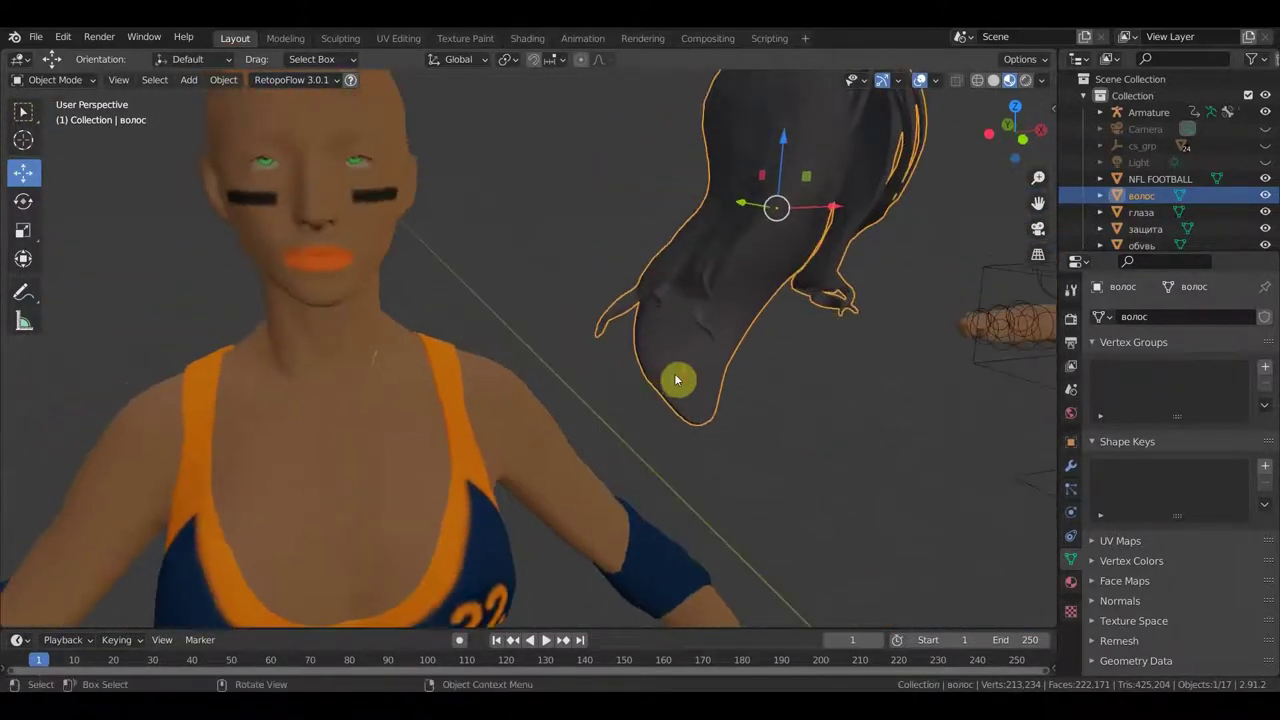
scroll(676, 380, "down", 3)
scroll(697, 350, "down", 2)
scroll(686, 334, "down", 2)
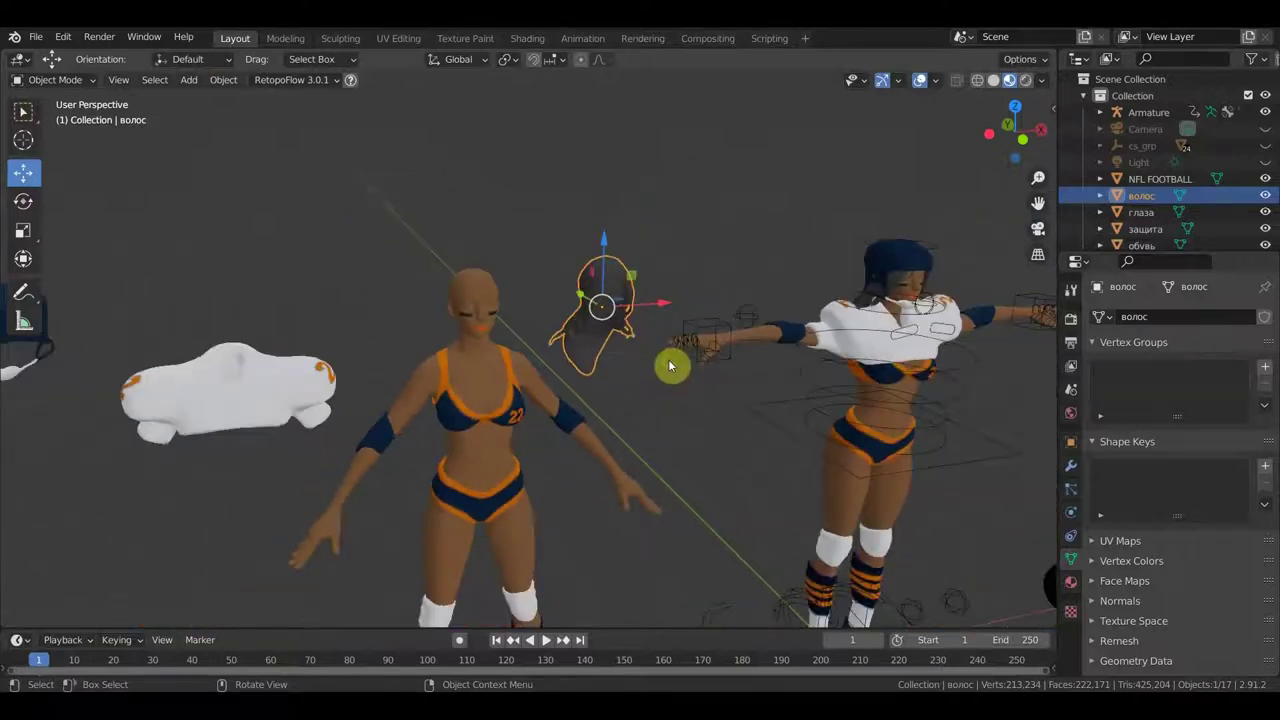
scroll(671, 363, "up", 1)
scroll(708, 314, "up", 1)
key("KP_1")
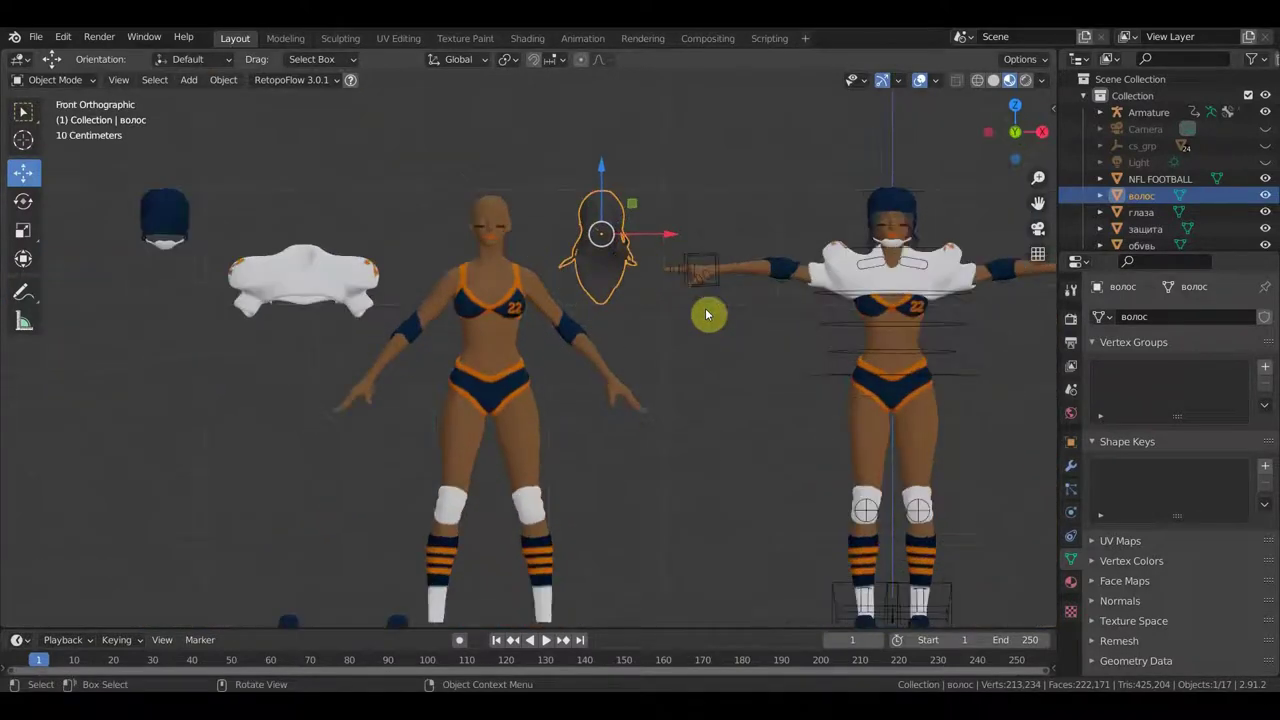
scroll(701, 367, "down", 2)
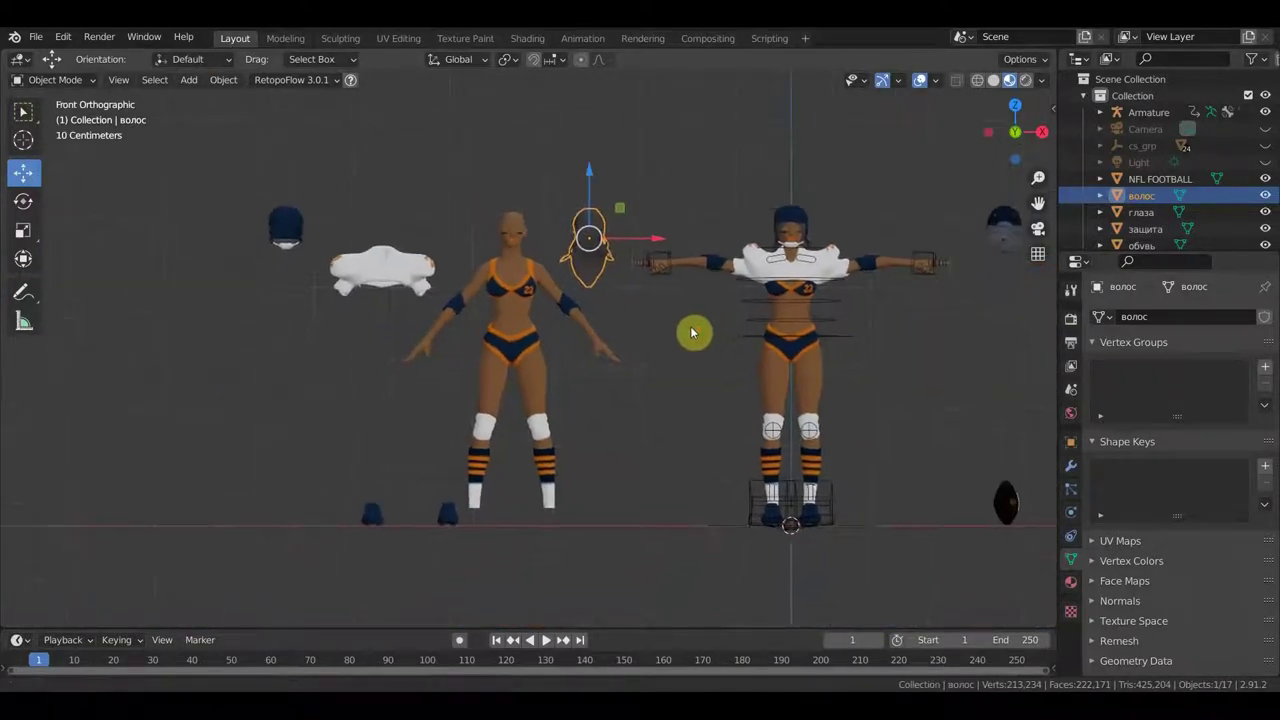
scroll(680, 325, "down", 1)
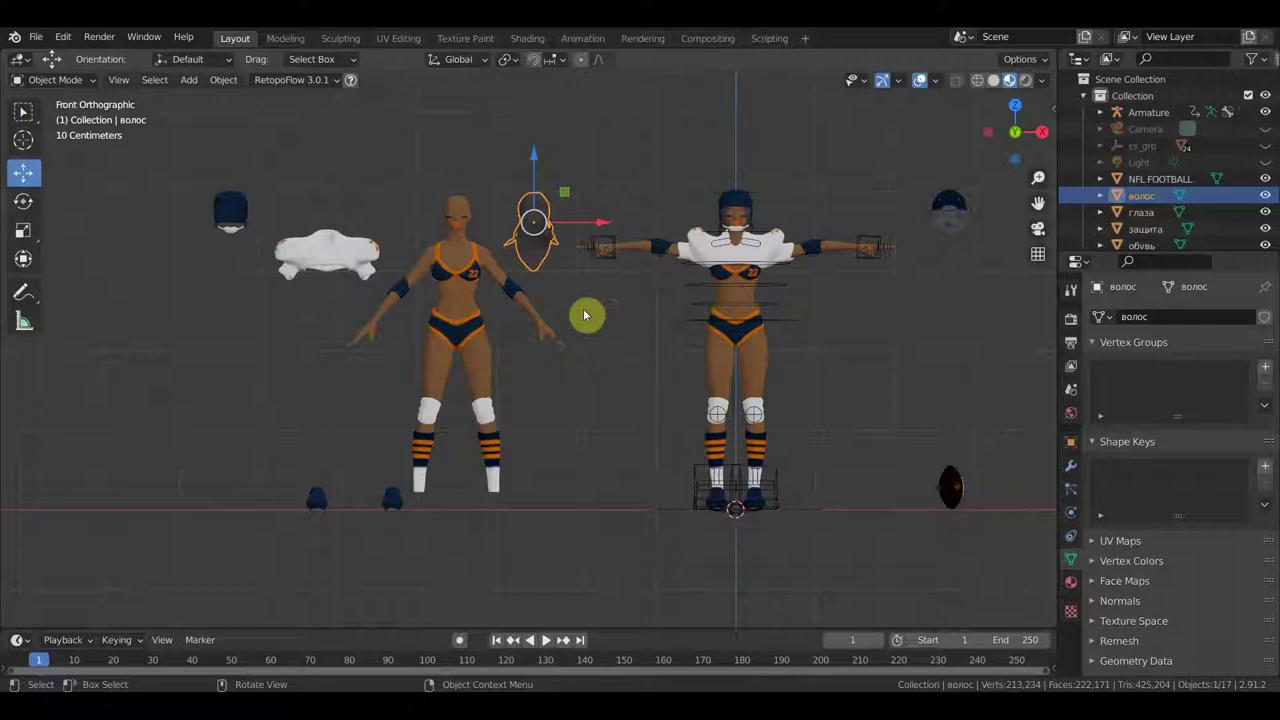
- Slide форма along X, raise NFL FOOTBALL upward, and lower шлем.002 slightly
left_click(461, 345)
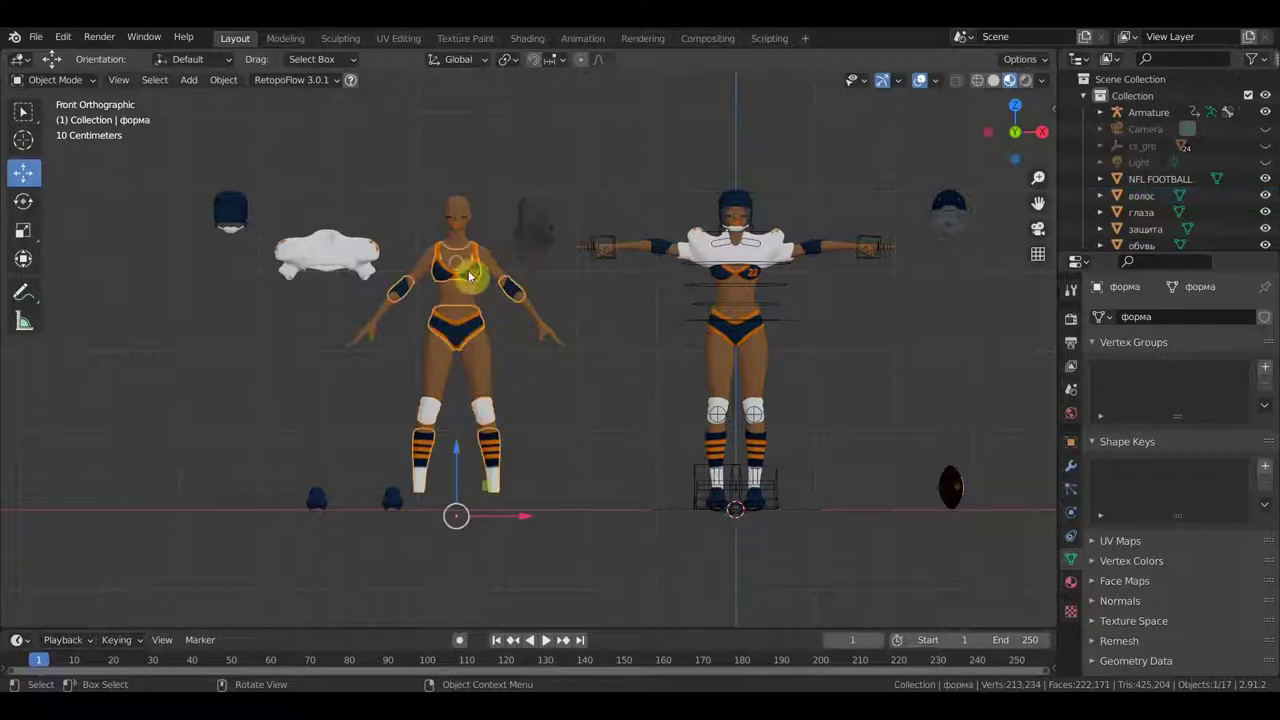
mouse_move(521, 523)
left_mouse_down()
mouse_move(570, 518)
mouse_move(529, 522)
left_mouse_up()
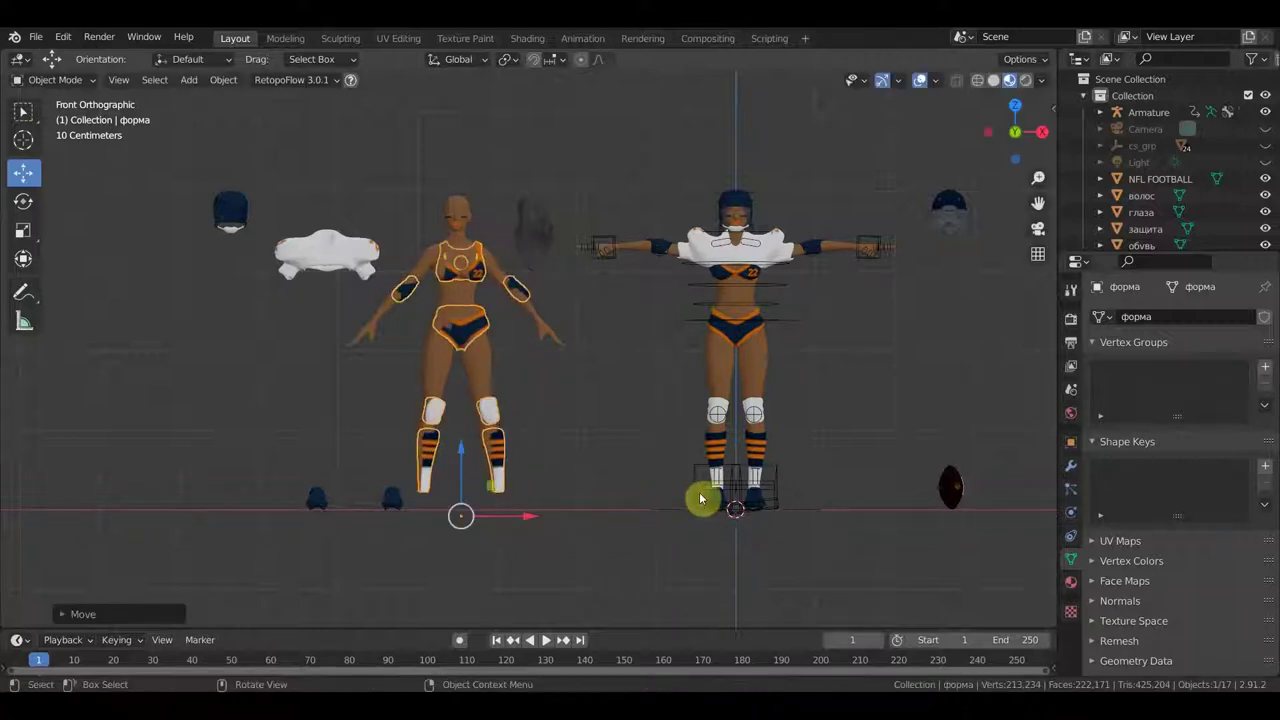
scroll(838, 440, "up", 1)
middle_click_drag(838, 440, 777, 430, "shift")
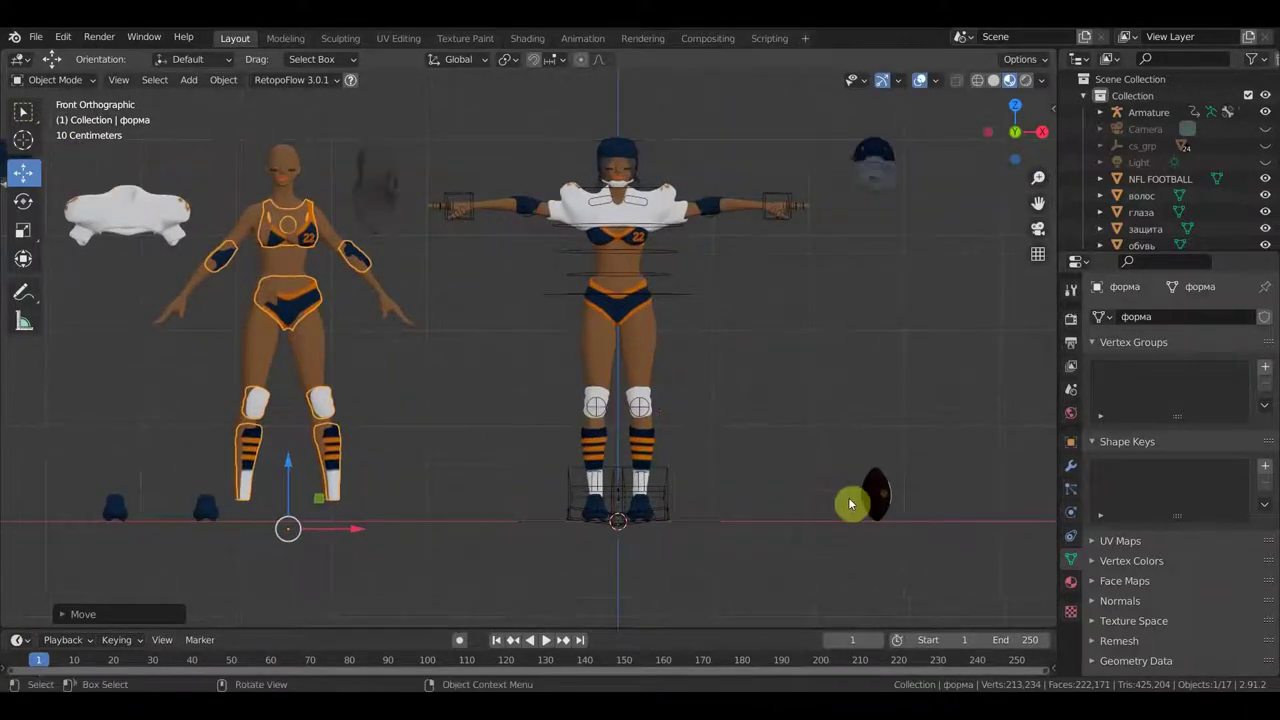
left_click(880, 500)
left_click_drag(879, 440, 880, 390)
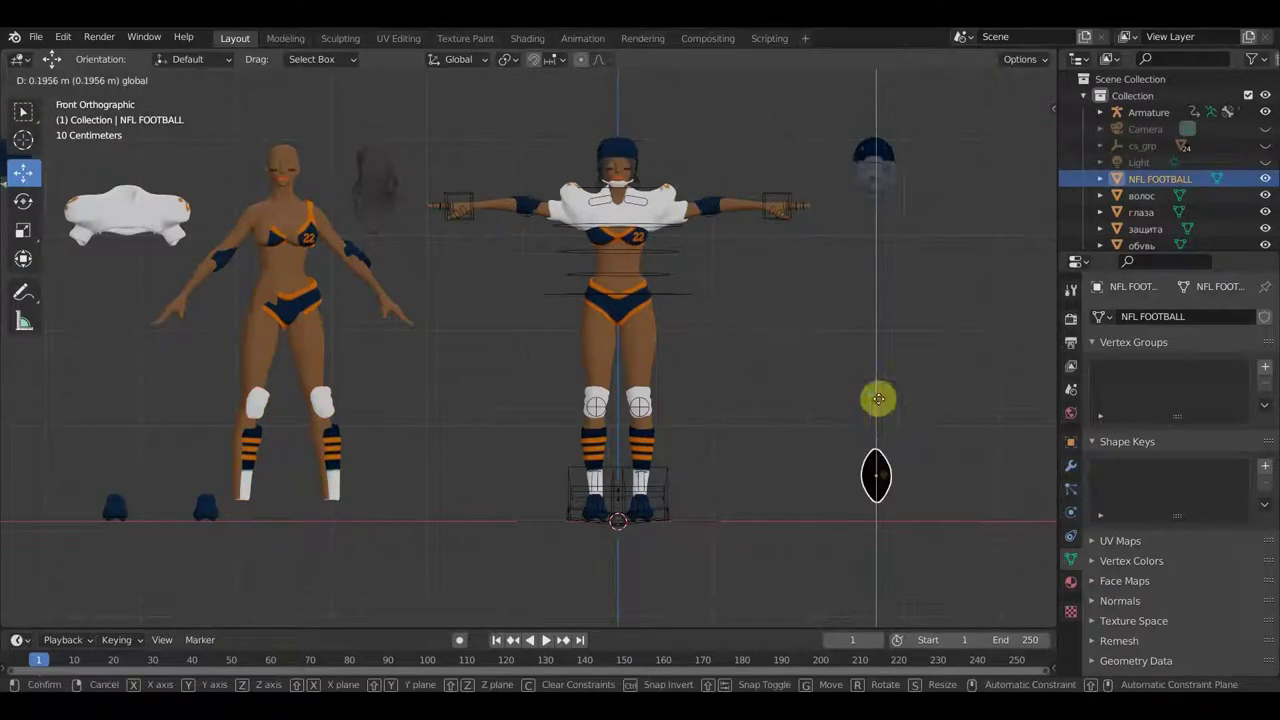
left_click(887, 192)
middle_click_drag(849, 291, 767, 384, "shift")
mouse_move(796, 196)
left_mouse_down()
mouse_move(797, 210)
mouse_move(794, 193)
left_mouse_up()
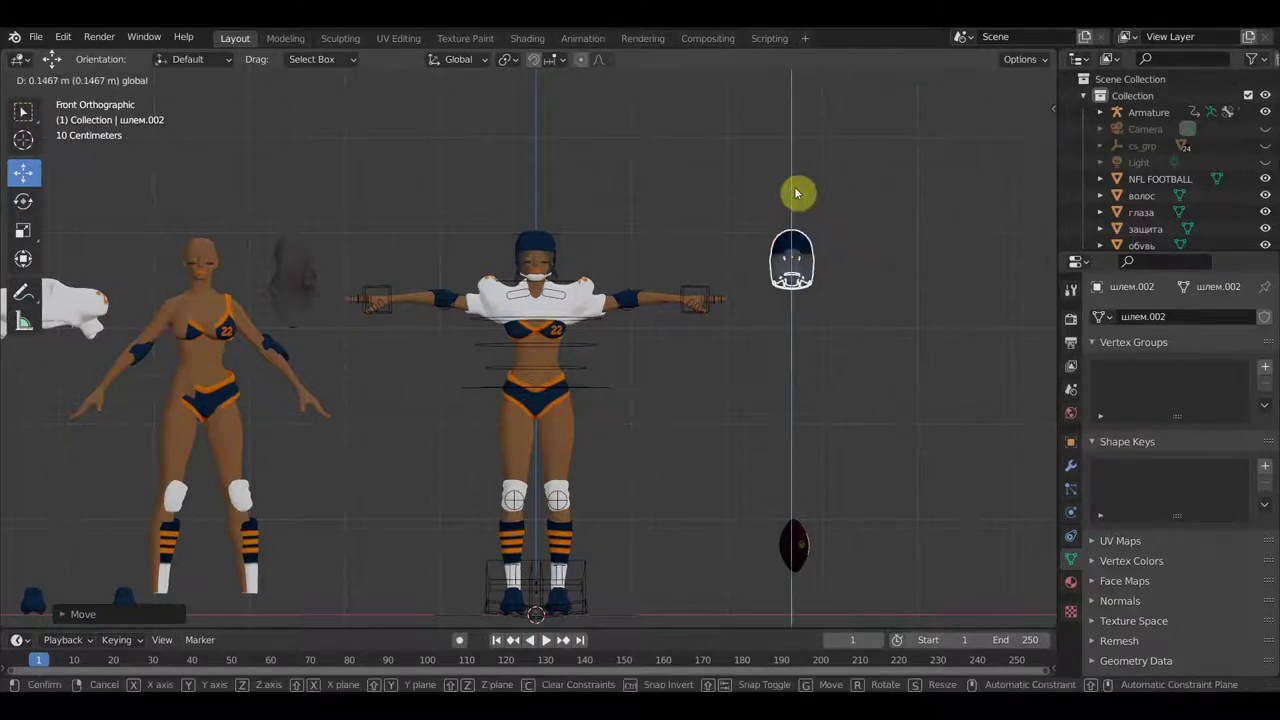
- Move helmet шлем.002 along X over onto the left character's head
scroll(754, 310, "down", 1)
mouse_move(622, 330)
middle_mouse_down("shift")
mouse_move(656, 358)
mouse_move(764, 341)
middle_mouse_up("shift")
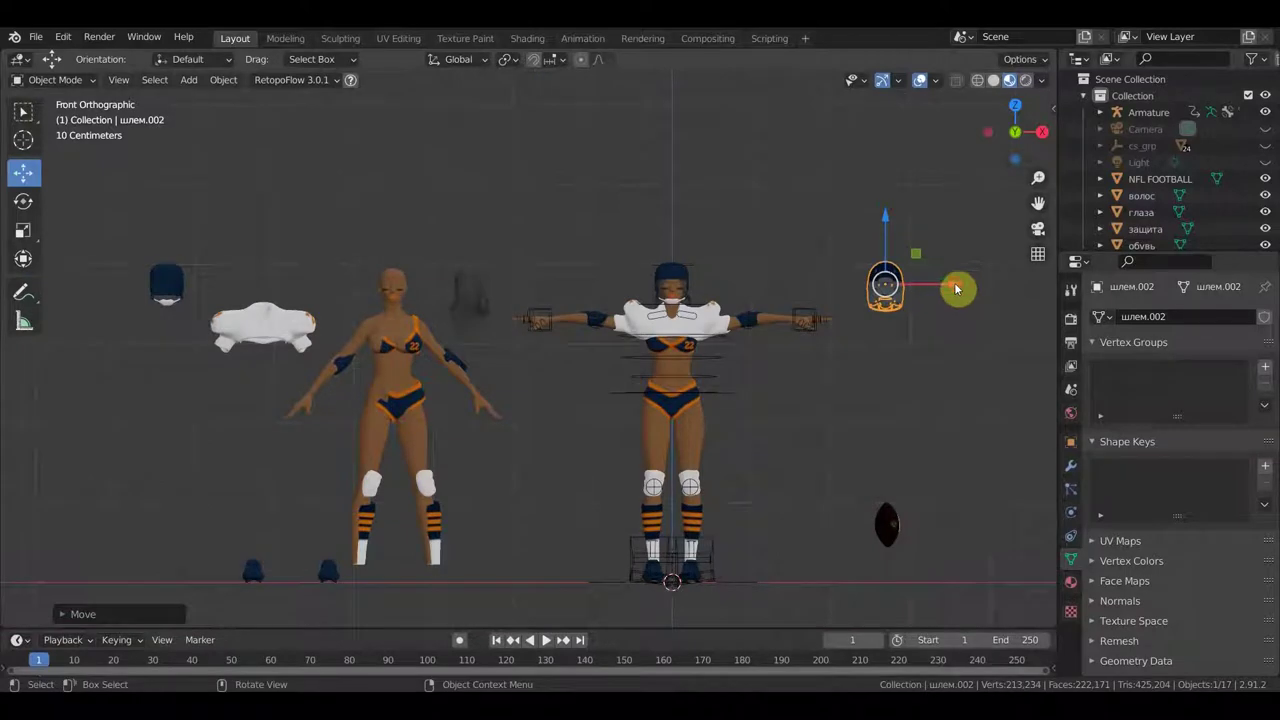
left_click_drag(957, 289, 456, 336)
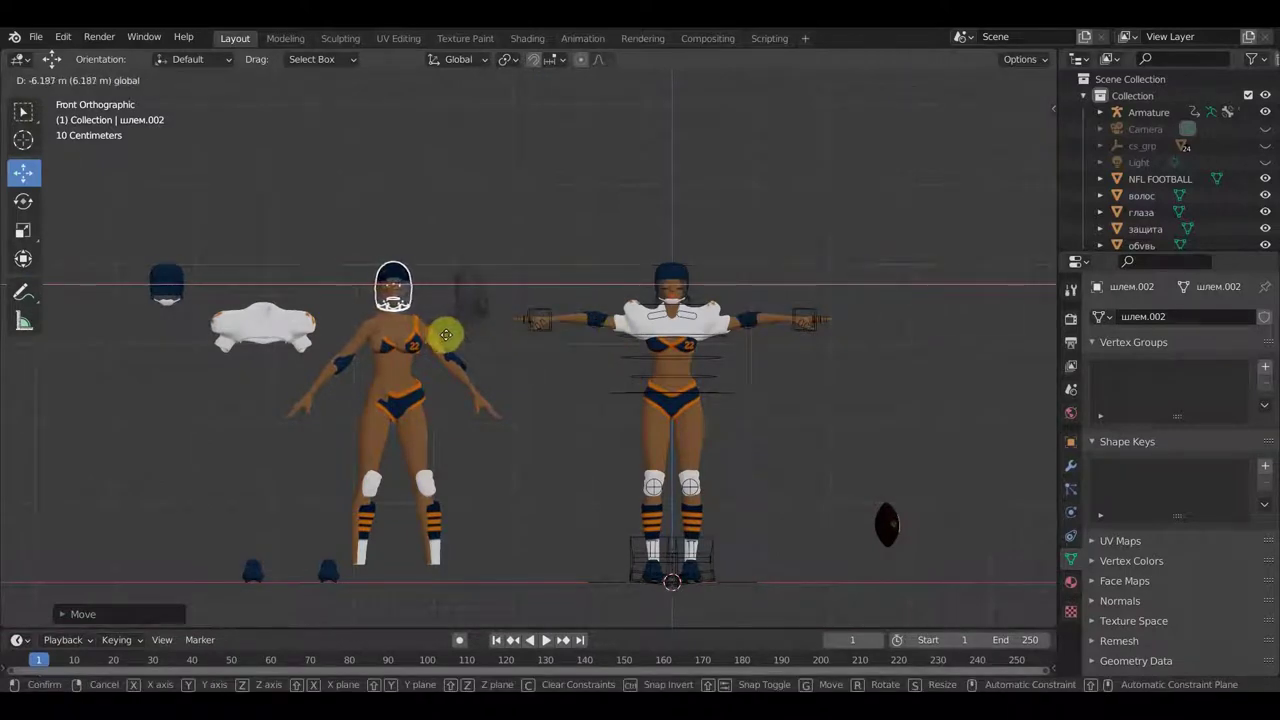
left_click_drag(445, 334, 423, 306)
- Shift the helmet along Y until it fits her head, then check it from the front
scroll(423, 306, "up", 2)
scroll(423, 306, "up", 2)
scroll(649, 377, "up", 2)
scroll(649, 374, "up", 2)
scroll(586, 343, "up", 2)
middle_click_drag(551, 331, 778, 382)
scroll(586, 346, "up", 3)
scroll(630, 358, "down", 3)
scroll(646, 363, "down", 3)
left_click_drag(679, 271, 637, 265)
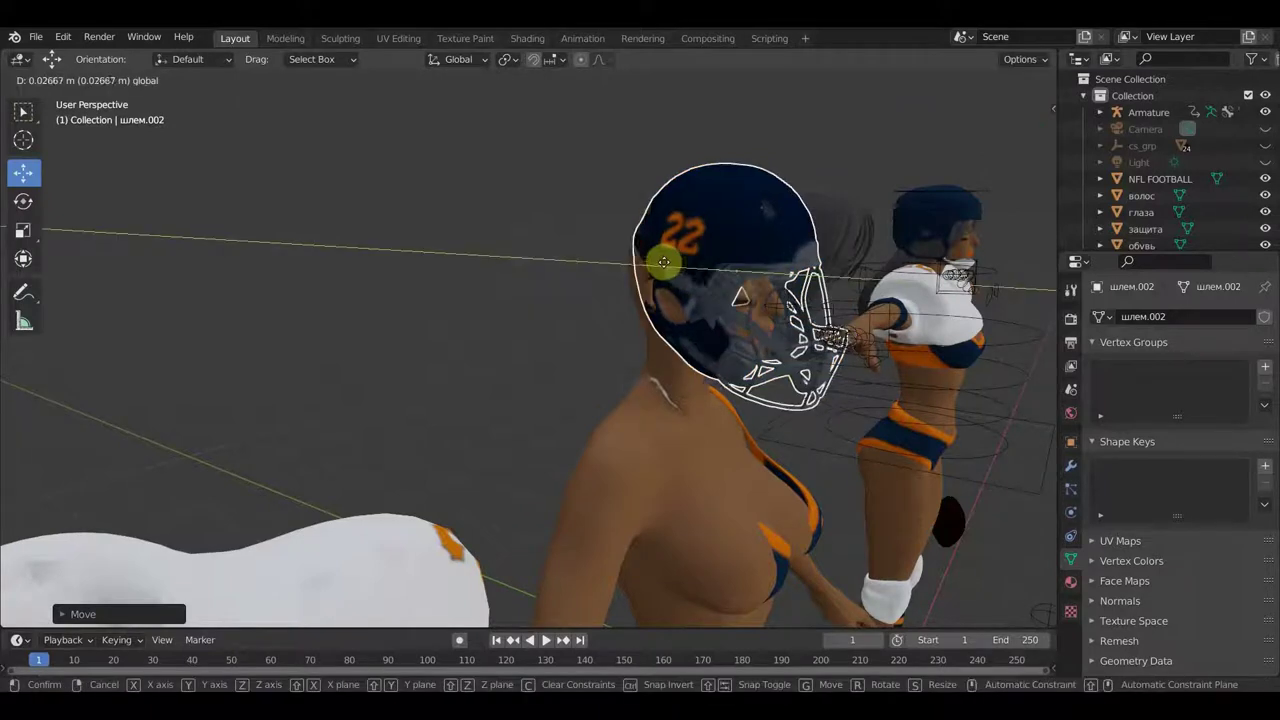
mouse_move(637, 265)
middle_mouse_down()
mouse_move(512, 274)
mouse_move(655, 326)
mouse_move(677, 351)
mouse_move(777, 375)
mouse_move(1008, 369)
middle_mouse_up()
scroll(514, 269, "up", 3)
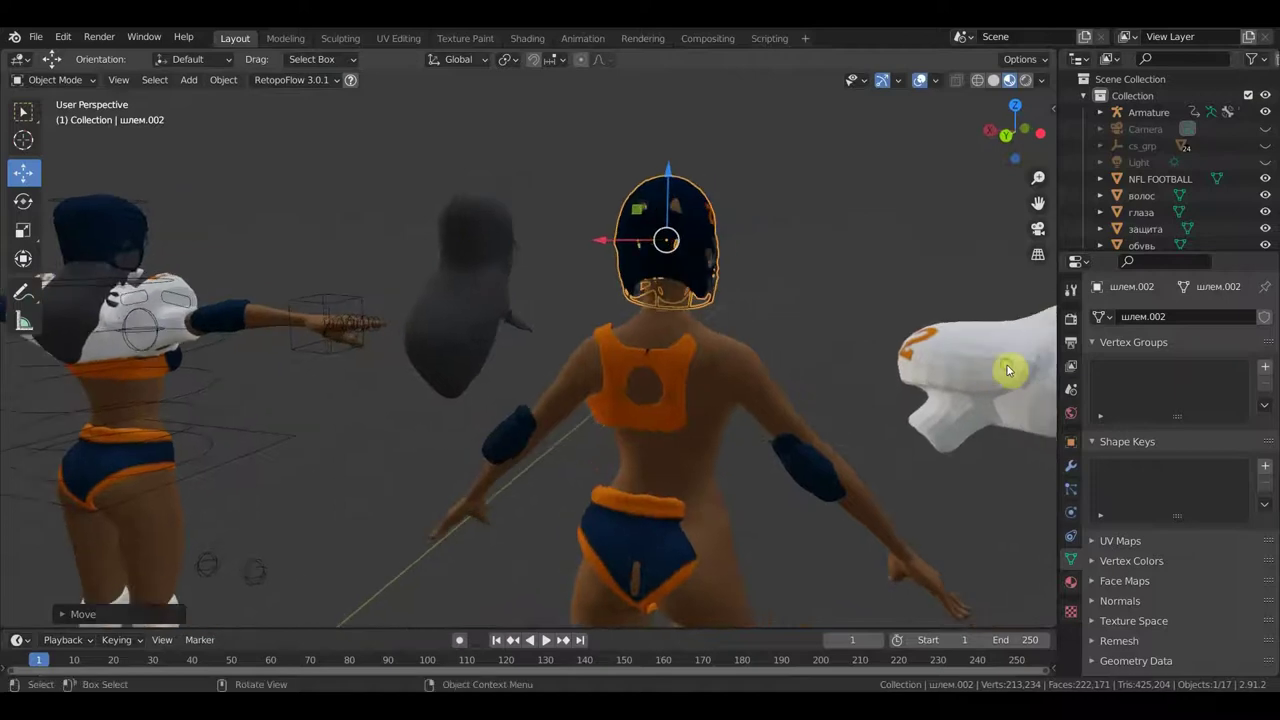
- Select the body тело3 and orbit in close to inspect the neck
left_click(652, 432)
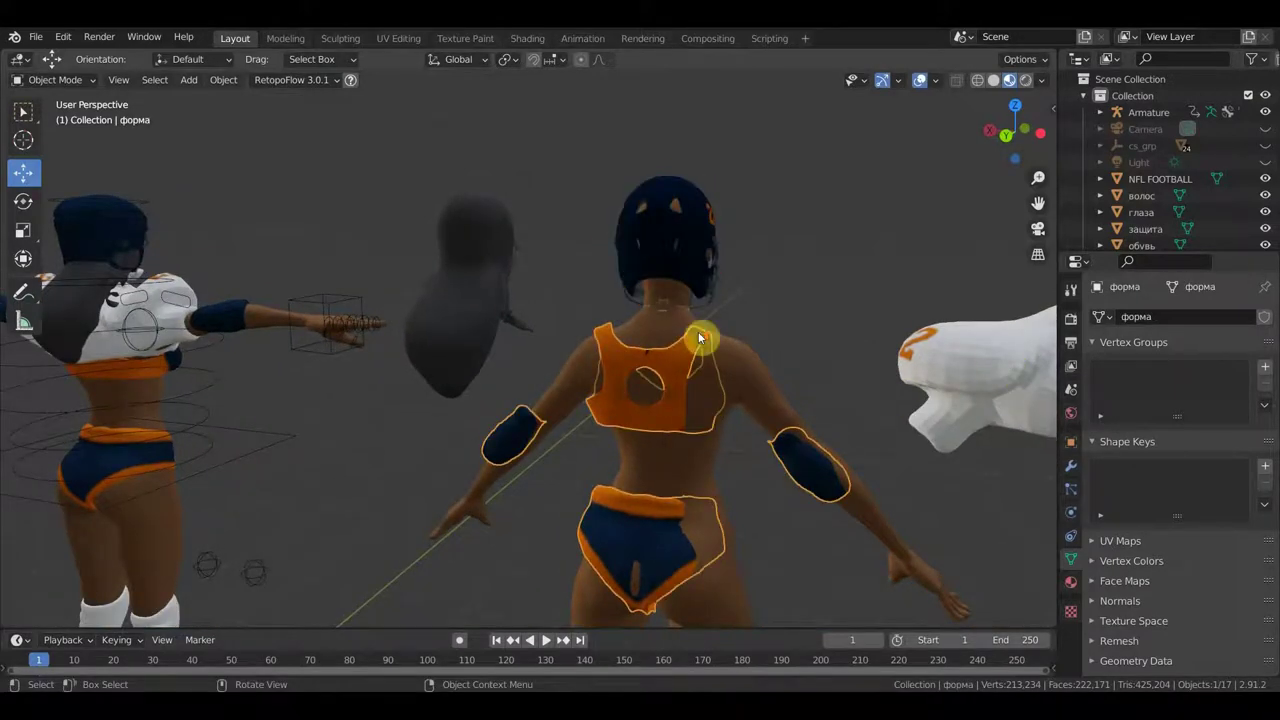
scroll(706, 331, "up", 3)
scroll(497, 440, "up", 2)
scroll(643, 366, "up", 3)
scroll(686, 352, "up", 2)
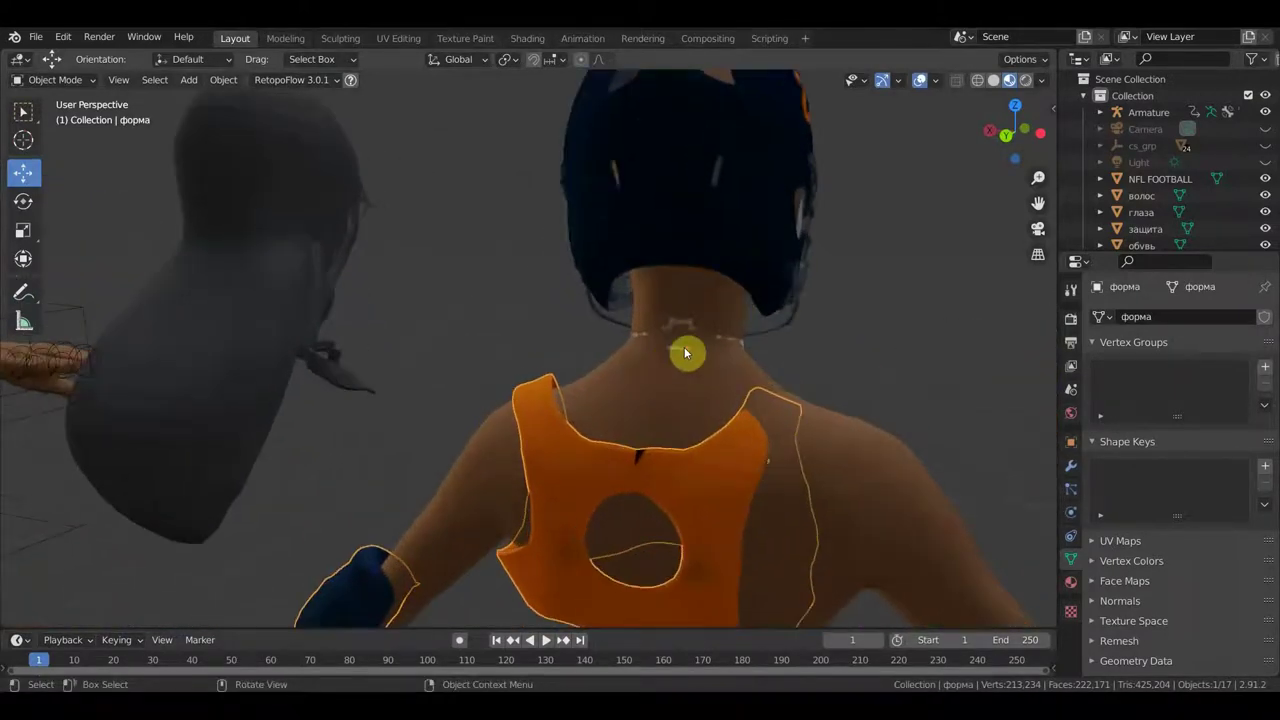
left_click(695, 352)
middle_click_drag(688, 372, 241, 371)
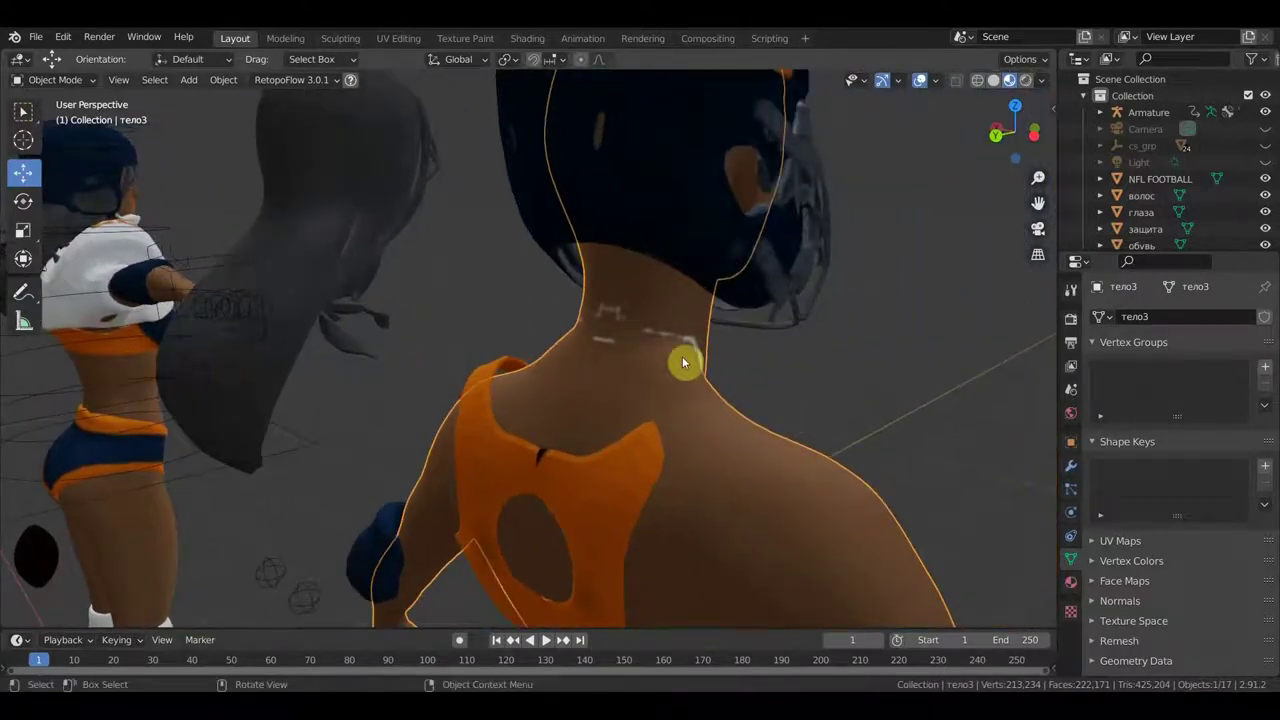
mouse_move(671, 362)
middle_mouse_down()
mouse_move(531, 363)
mouse_move(748, 403)
mouse_move(100, 297)
mouse_move(596, 415)
mouse_move(551, 429)
mouse_move(331, 431)
mouse_move(425, 431)
middle_mouse_up()
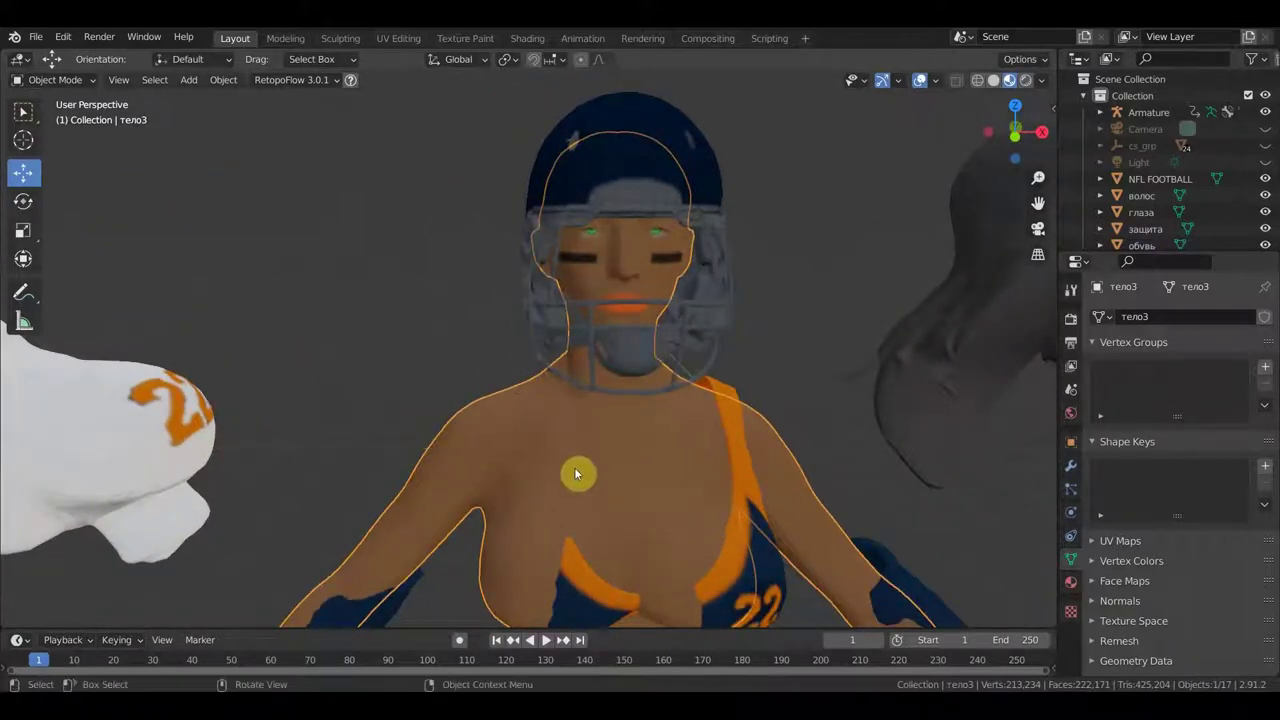
middle_click_drag(598, 481, 734, 491)
- Switch the body тело3 into Texture Paint mode
left_click(656, 480)
left_click(457, 482)
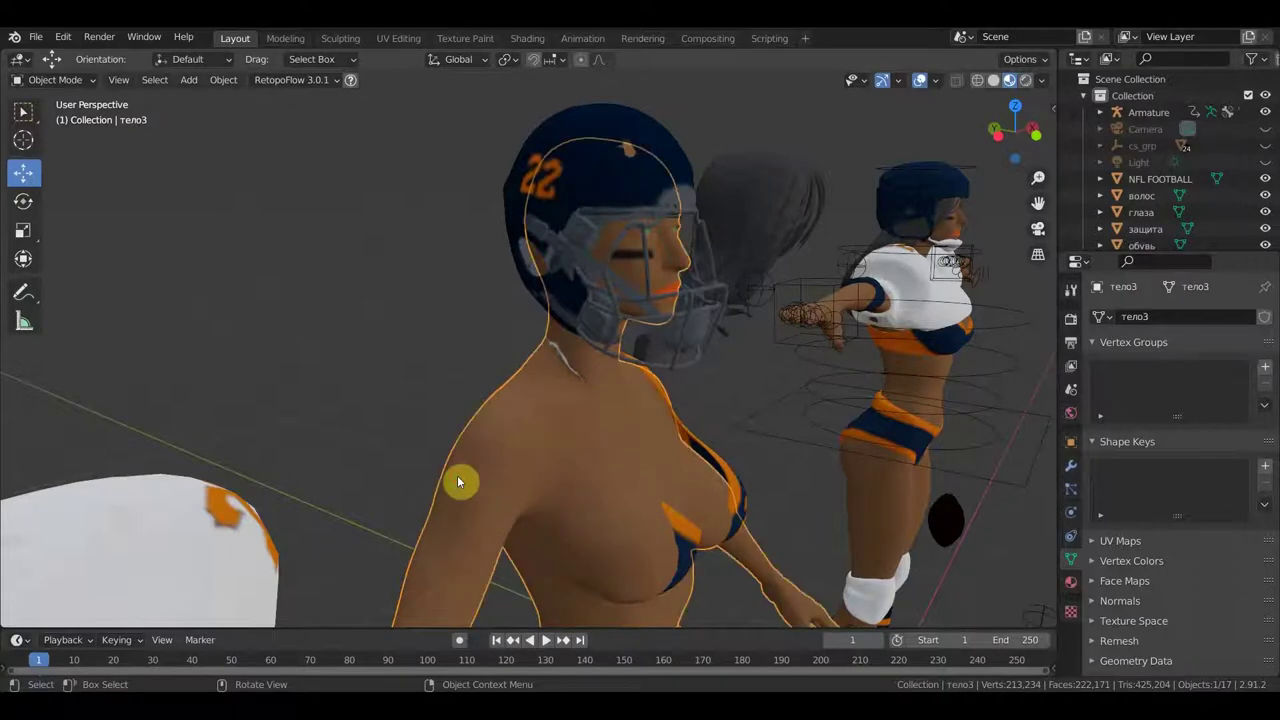
left_click(88, 80)
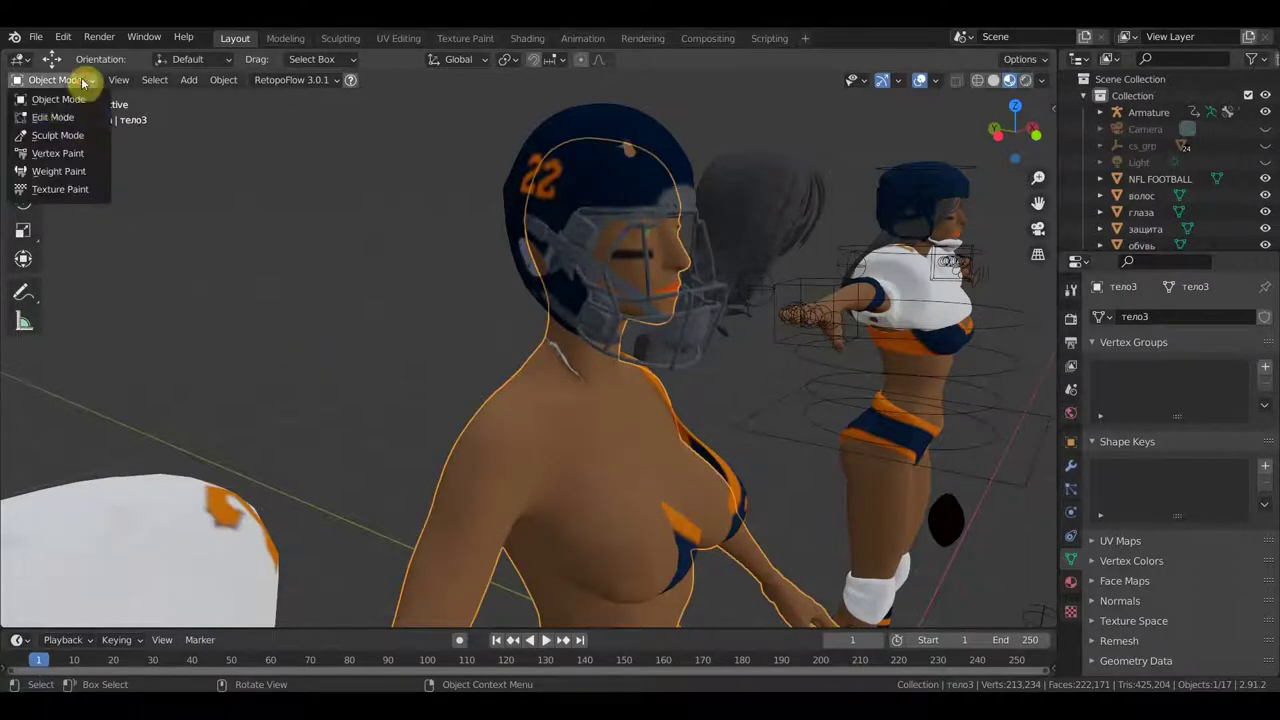
left_click(88, 190)
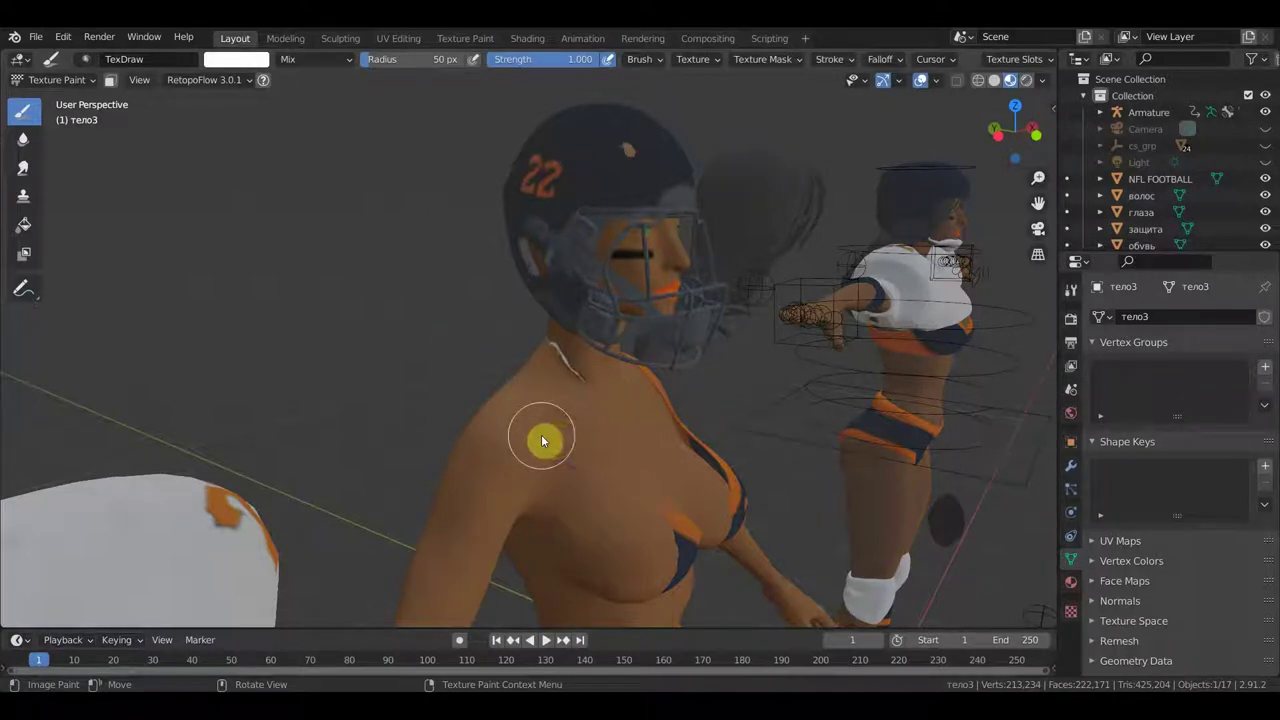
- Sample the skin colour with S, paint over the white neck spot, and check it from behind
key("s")
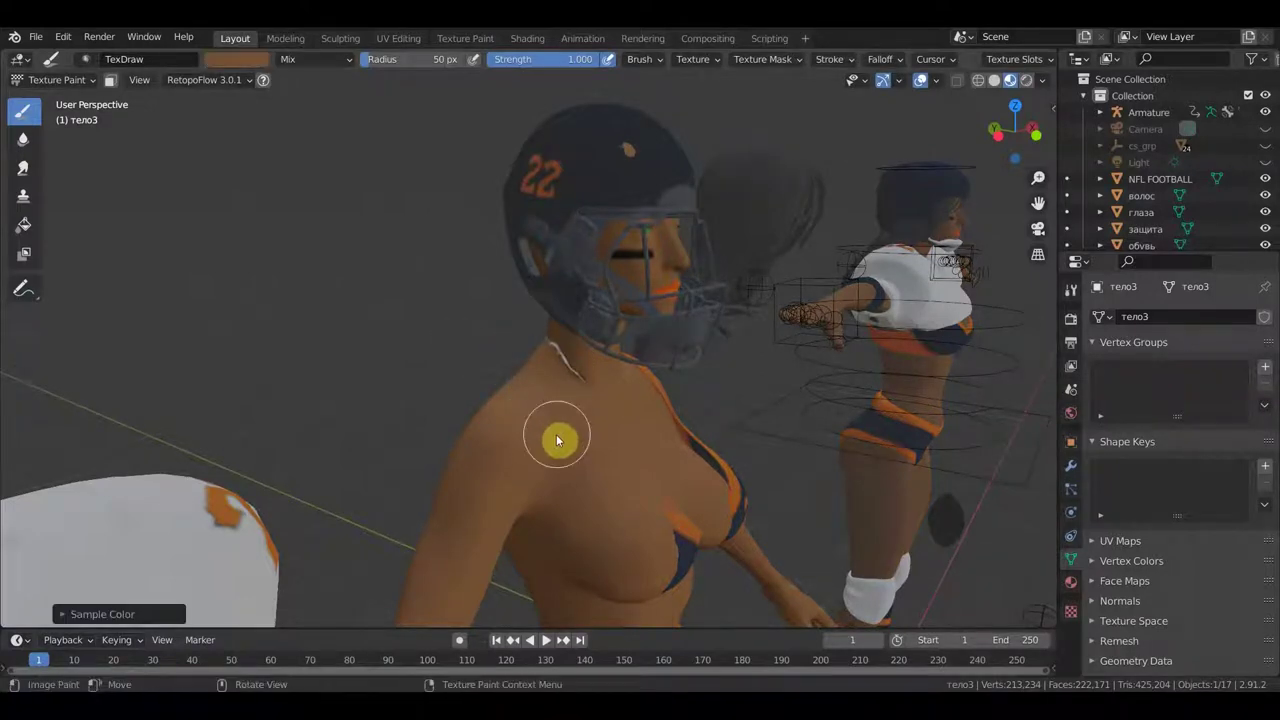
left_click_drag(568, 371, 577, 381)
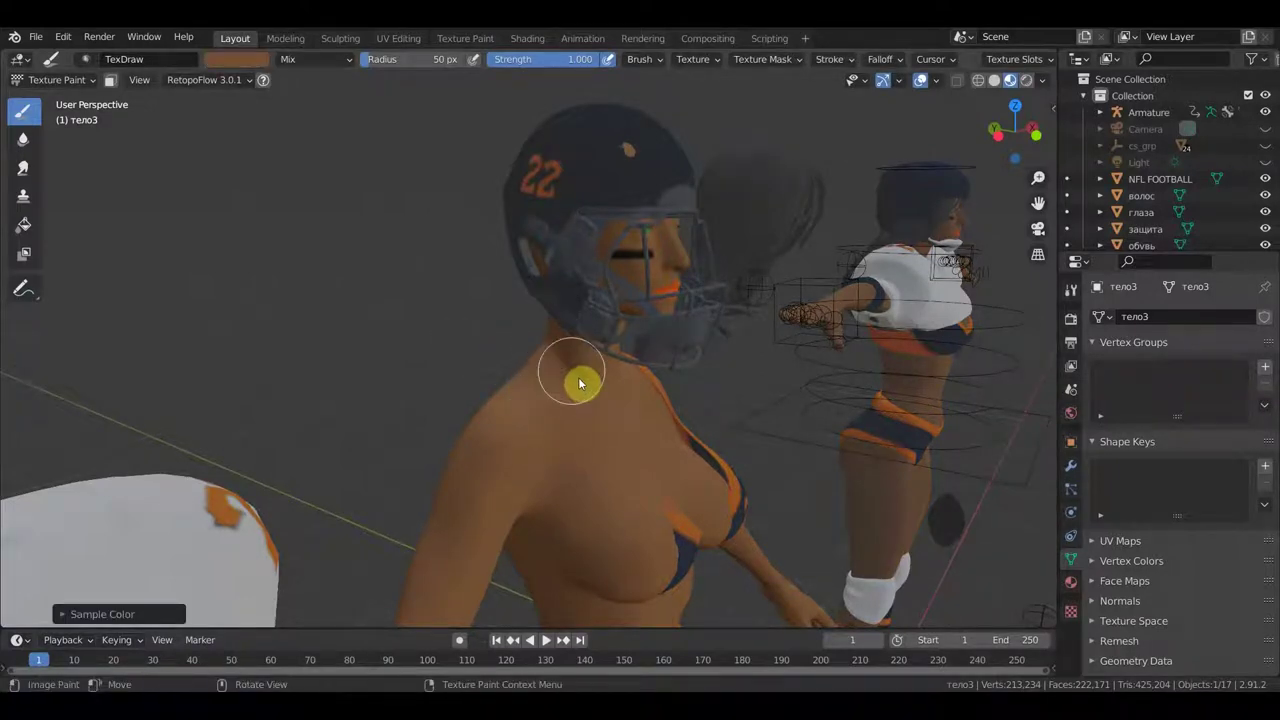
middle_click_drag(446, 332, 498, 352)
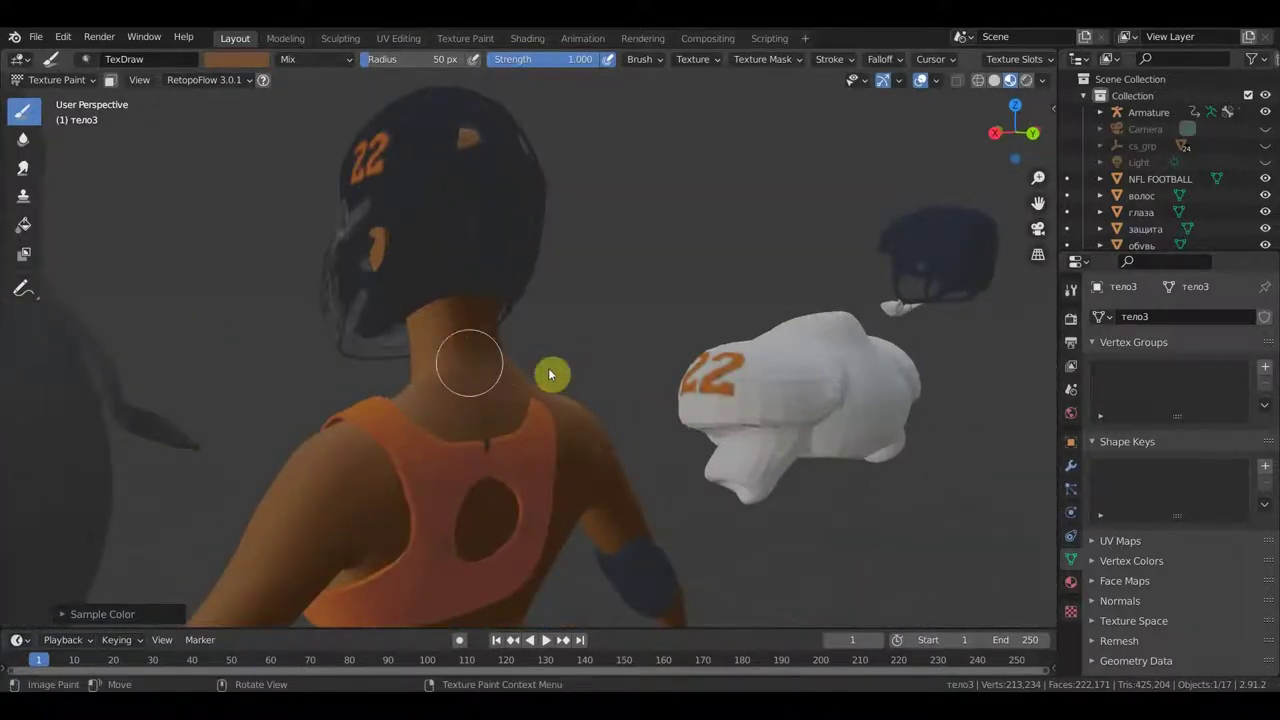
mouse_move(463, 385)
middle_mouse_down()
mouse_move(310, 375)
mouse_move(88, 387)
mouse_move(23, 374)
mouse_move(1020, 374)
mouse_move(11, 394)
mouse_move(91, 375)
middle_mouse_up()
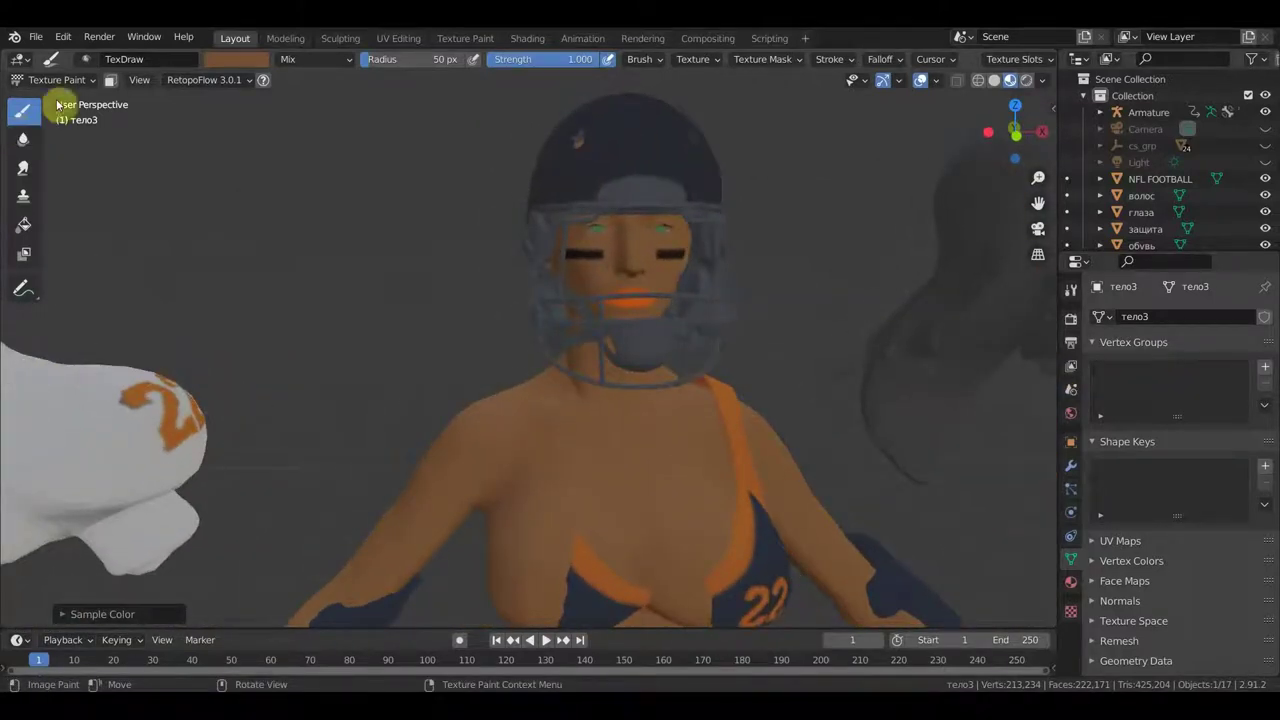
left_click(60, 80)
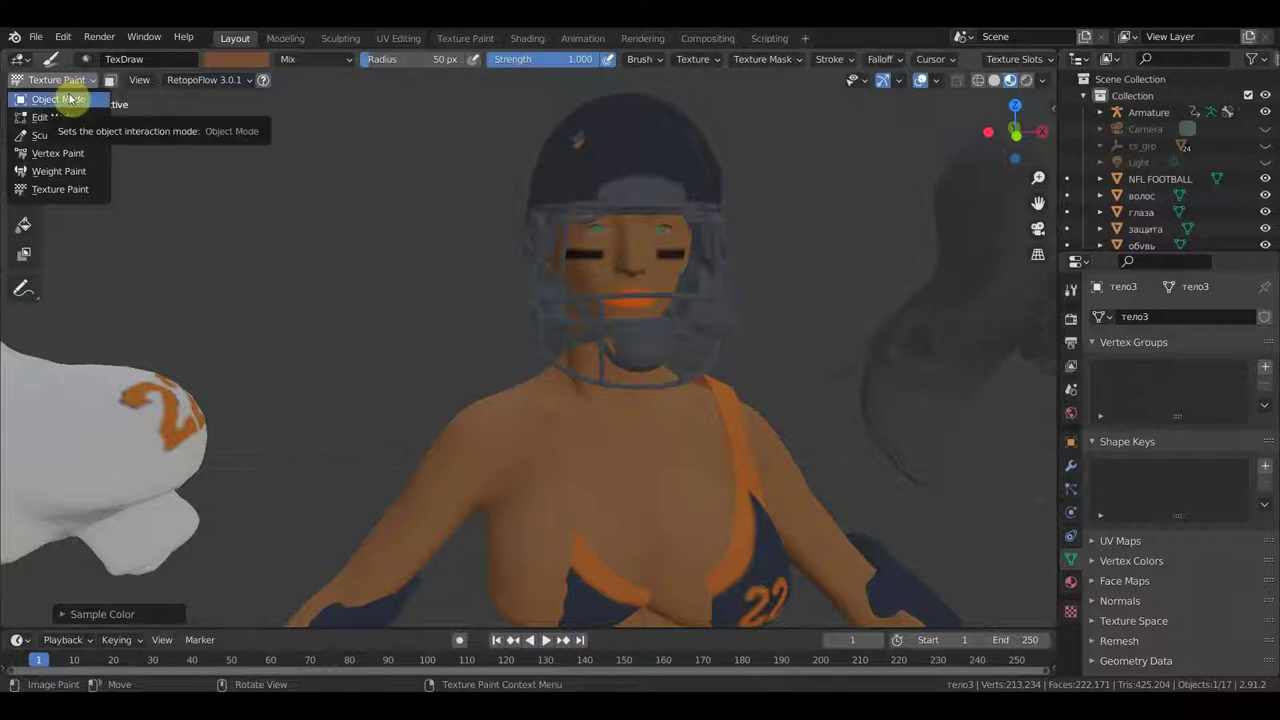
- Return the body to Object Mode, switch to the Shading workspace, and widen the image editor
left_click(71, 104)
scroll(660, 418, "down", 3)
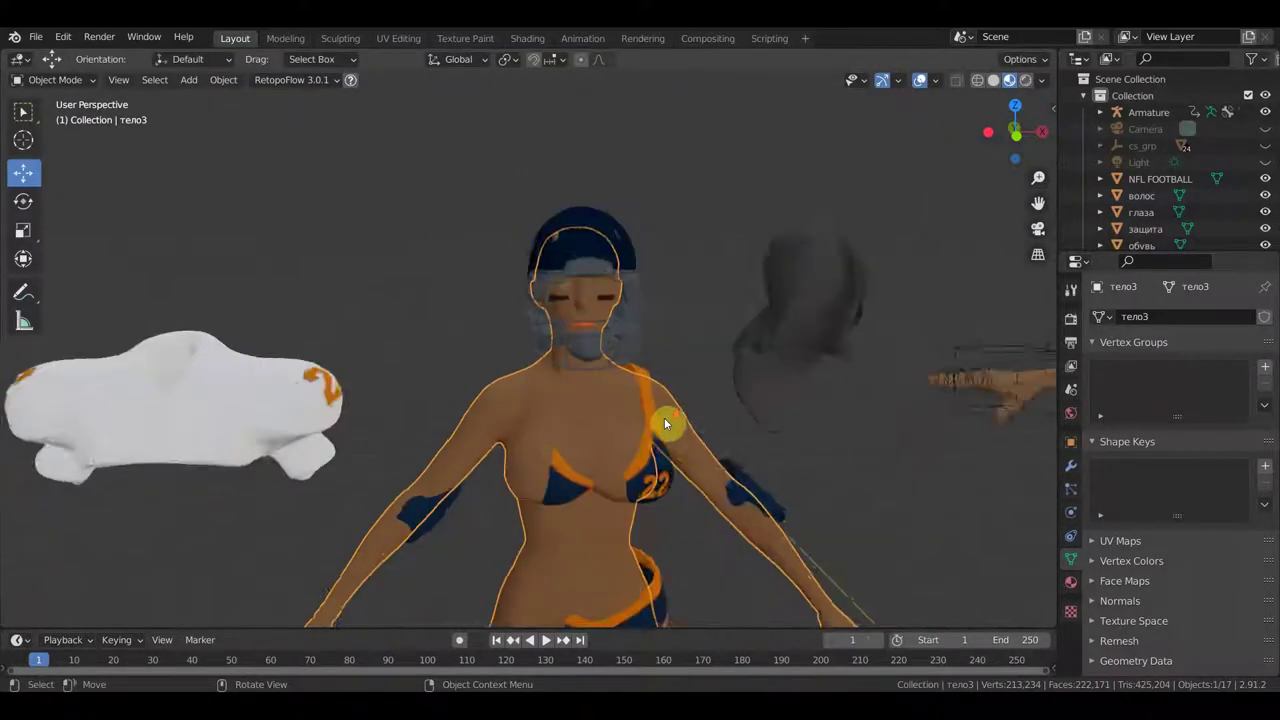
scroll(640, 412, "down", 1)
middle_click_drag(629, 415, 626, 390)
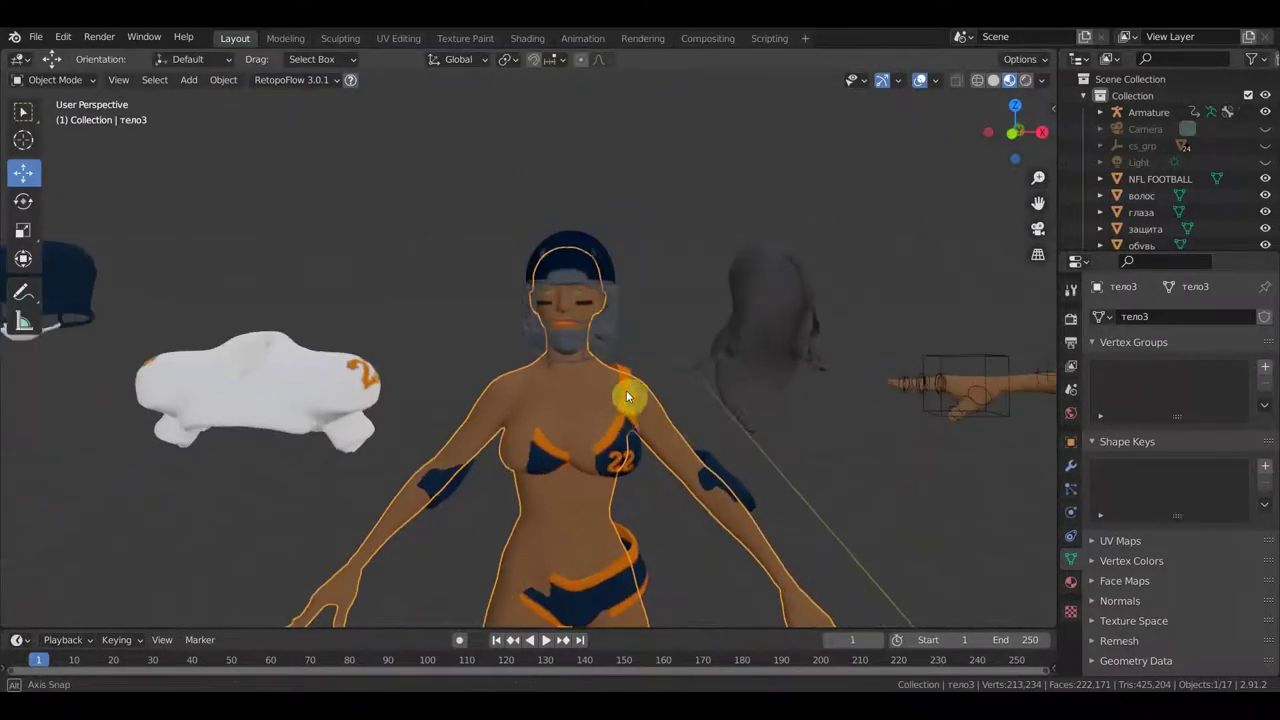
left_click(530, 38)
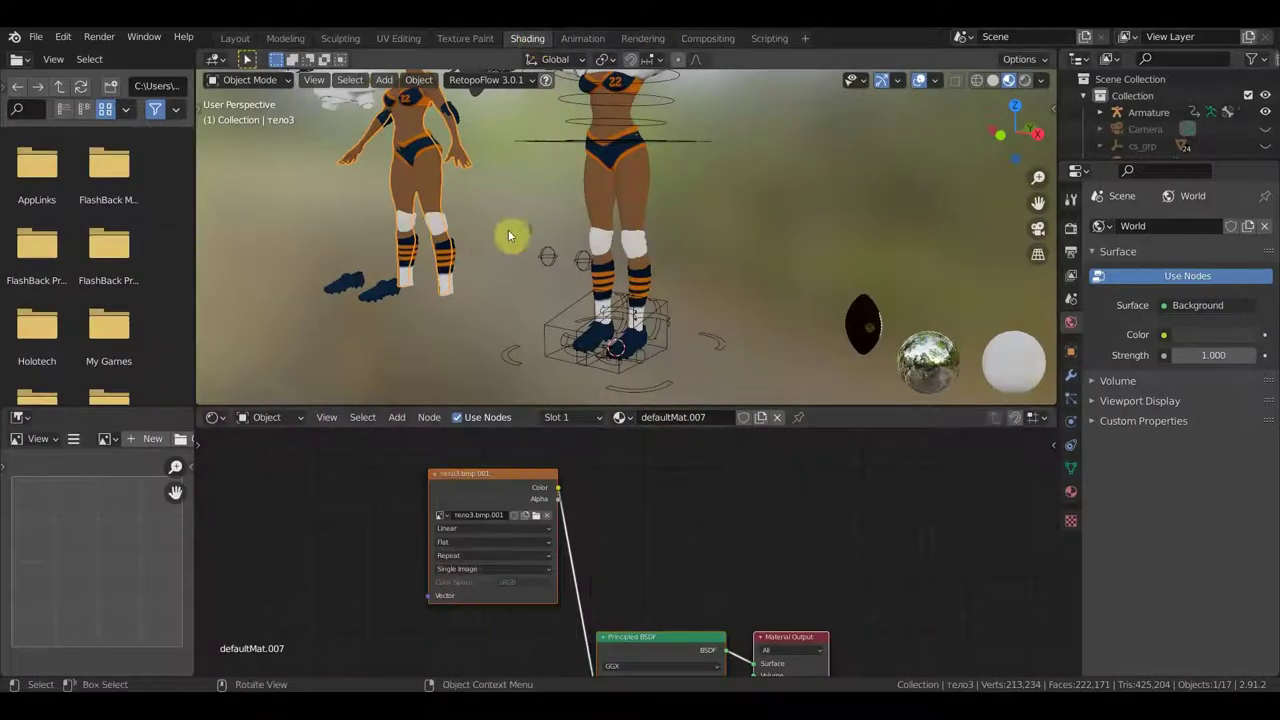
middle_click_drag(508, 235, 614, 234)
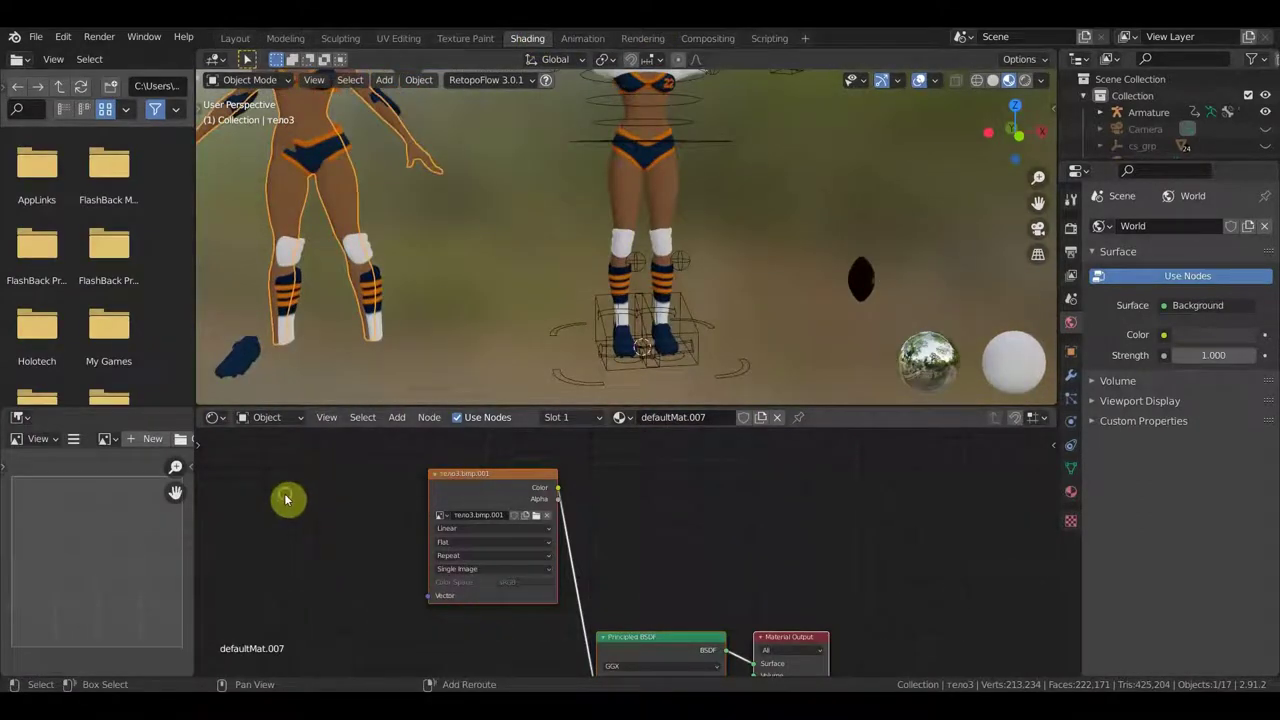
middle_click_drag(285, 500, 329, 503)
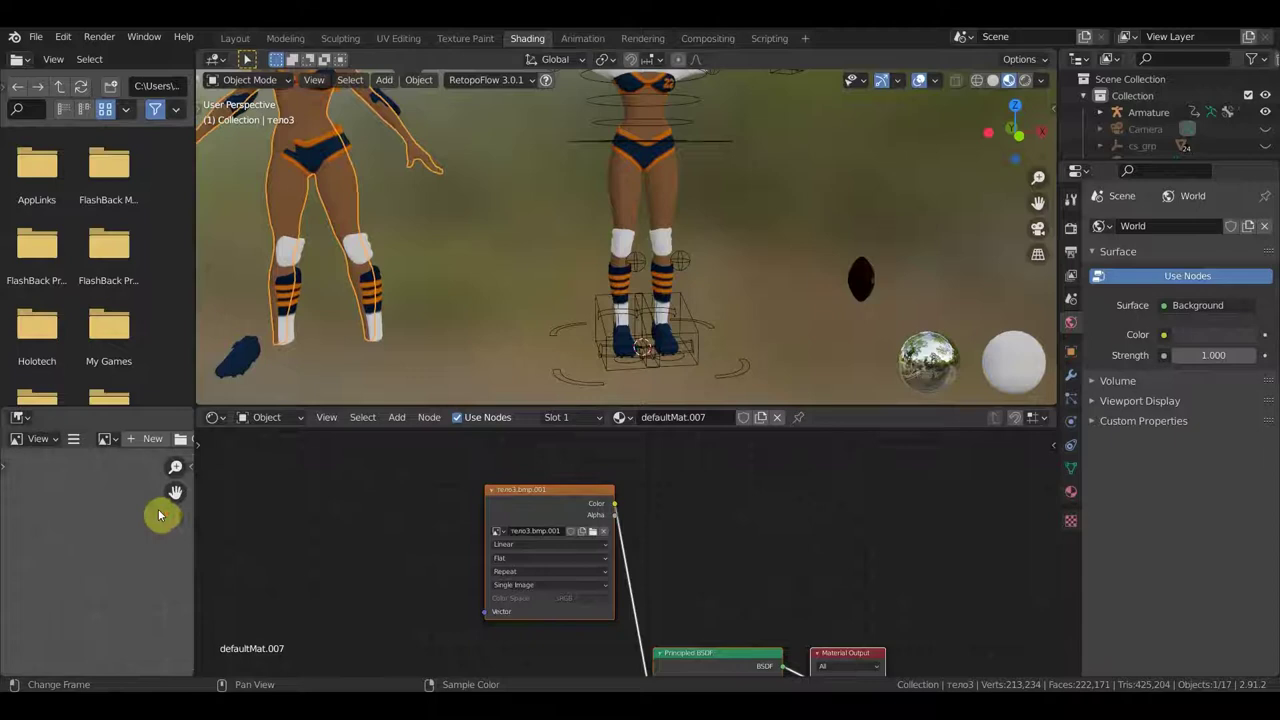
scroll(158, 515, "down", 3)
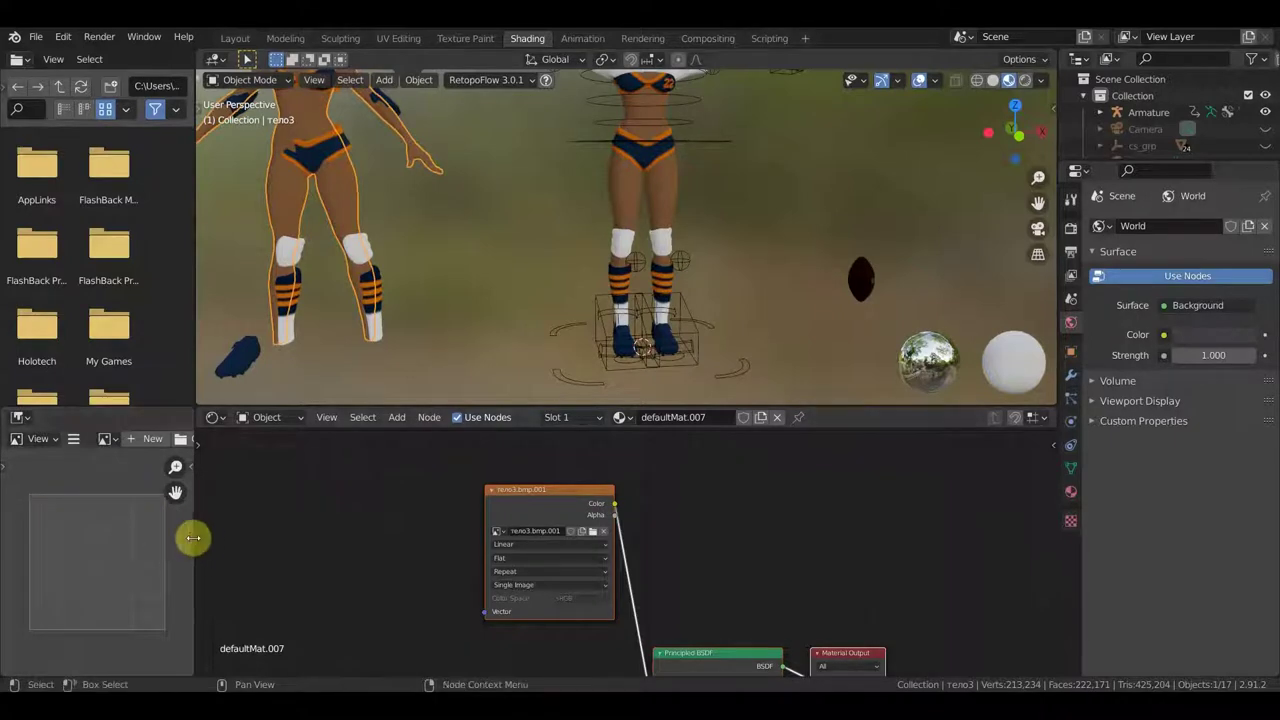
mouse_move(193, 538)
left_mouse_down()
mouse_move(391, 570)
mouse_move(166, 443)
left_mouse_up()
- Browse the image list, trying the head texture and тело3.bmp before choosing тело3.bmp.001
left_click(106, 439)
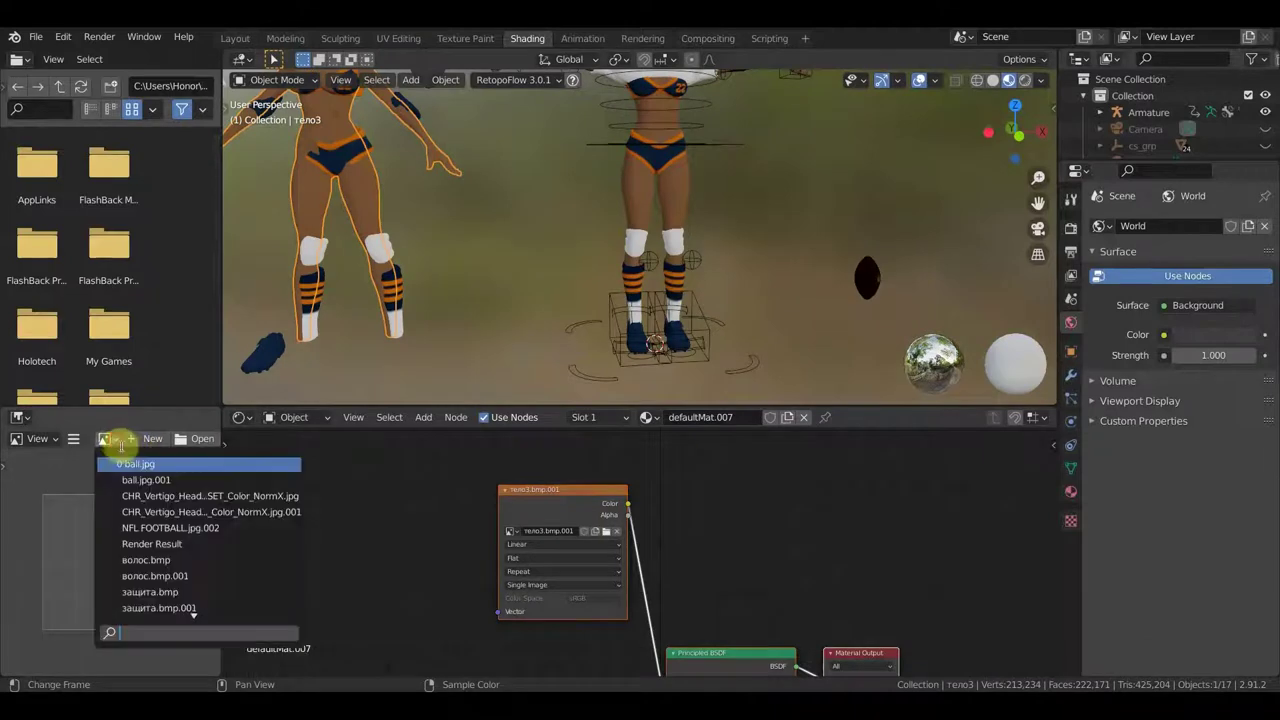
left_click(148, 511)
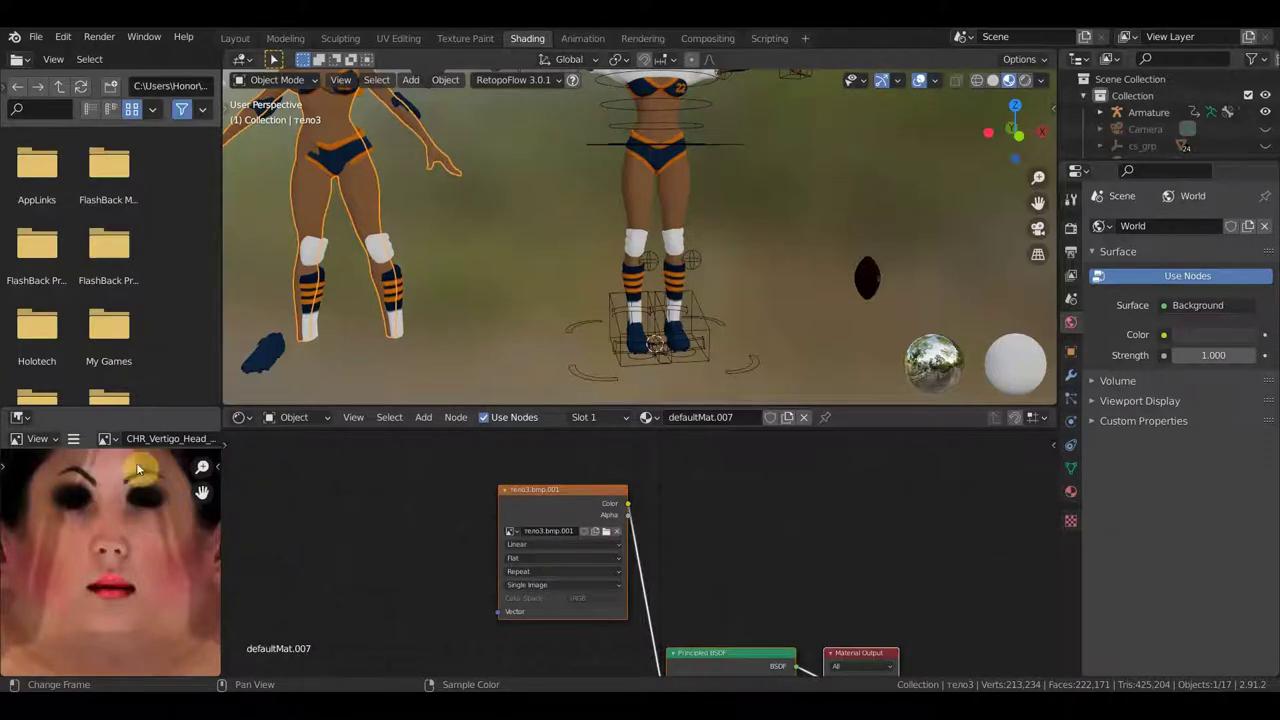
left_click(106, 439)
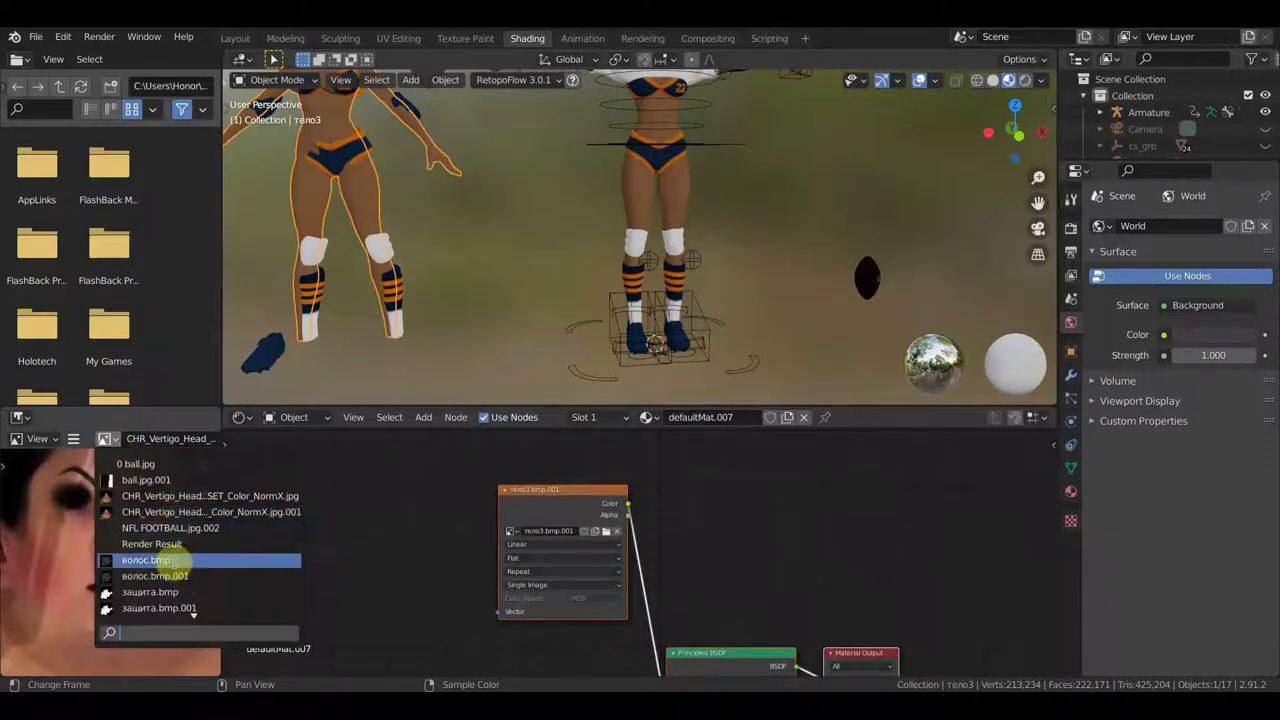
scroll(173, 561, "down", 4)
scroll(173, 561, "down", 2)
scroll(168, 561, "down", 3)
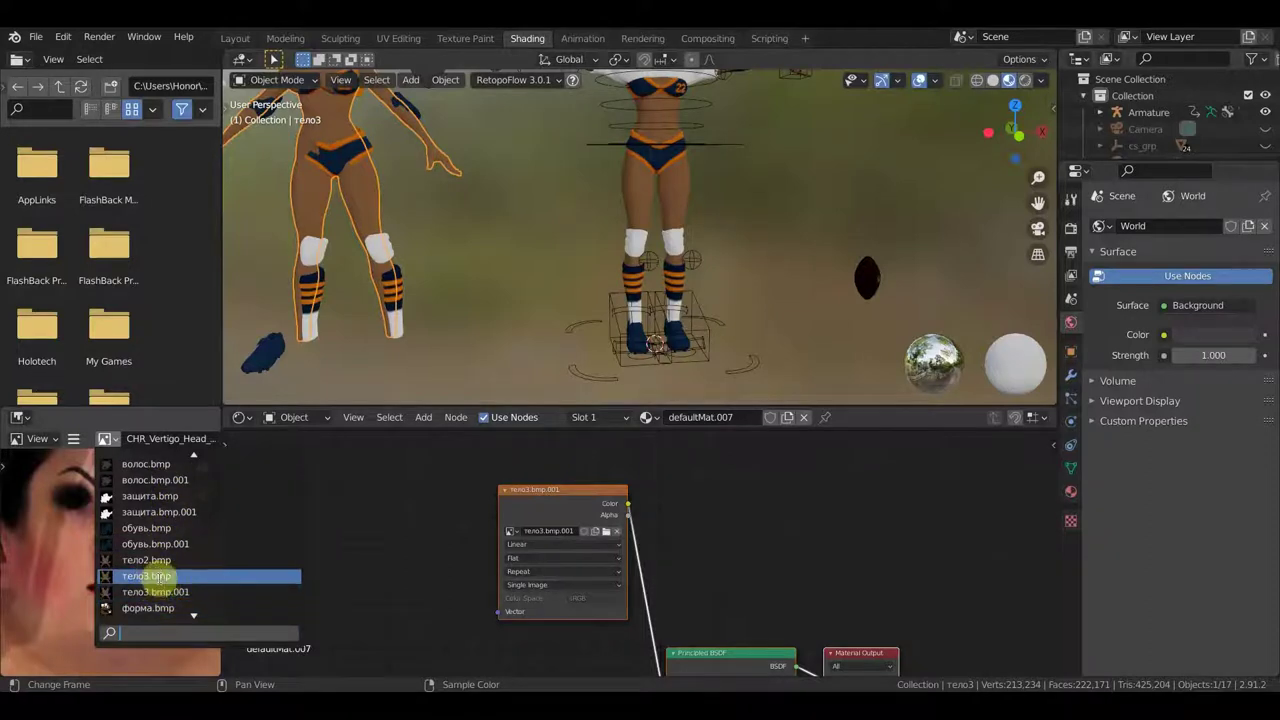
left_click(158, 577)
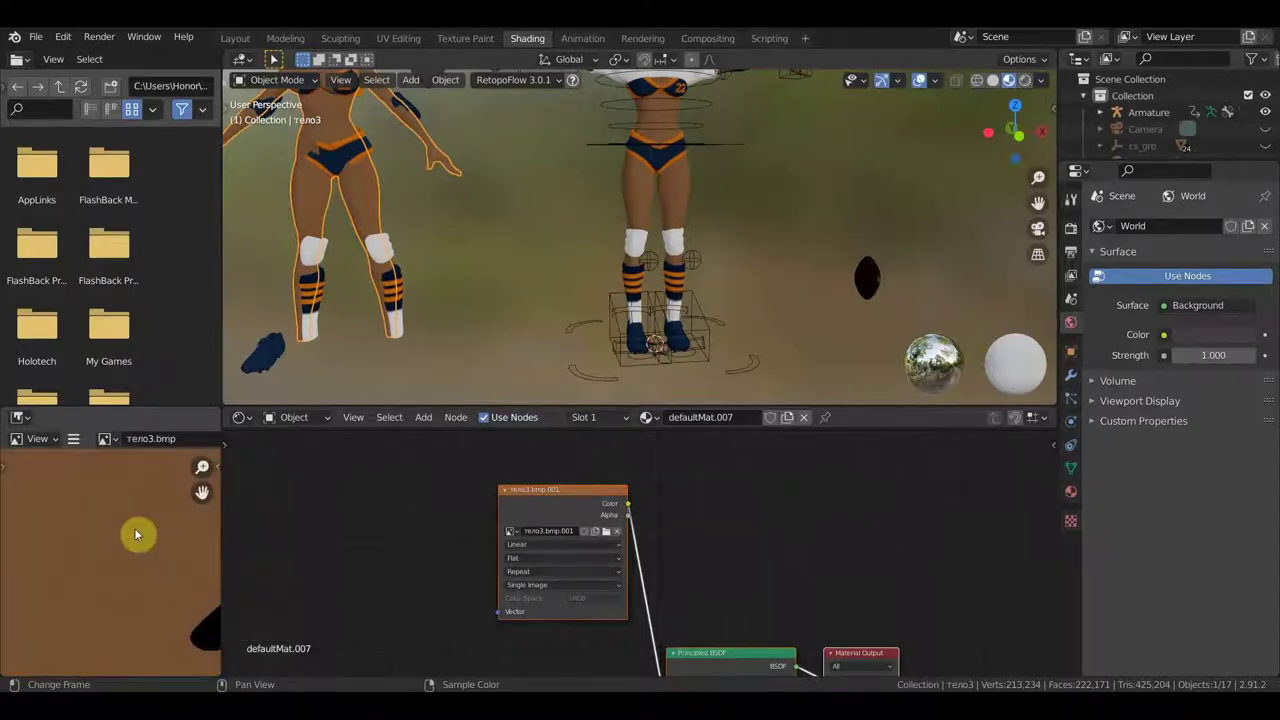
left_click(112, 443)
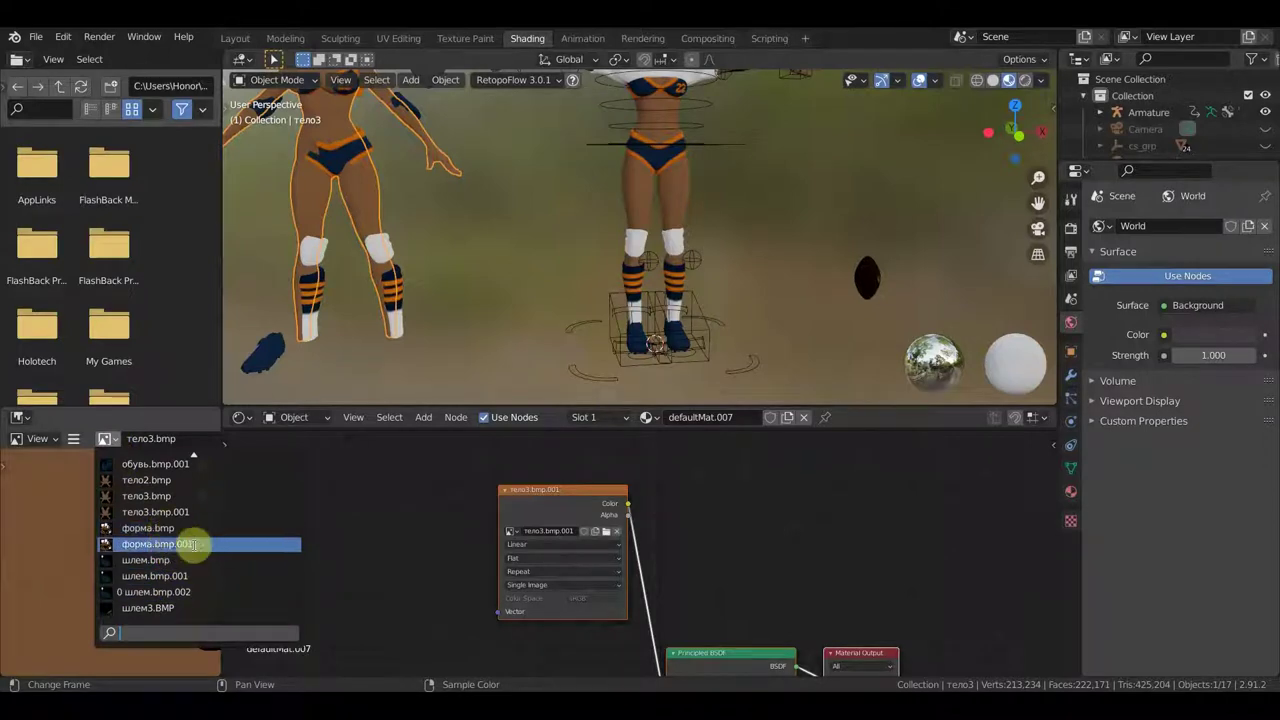
scroll(150, 560, "down", 3)
scroll(165, 565, "down", 1)
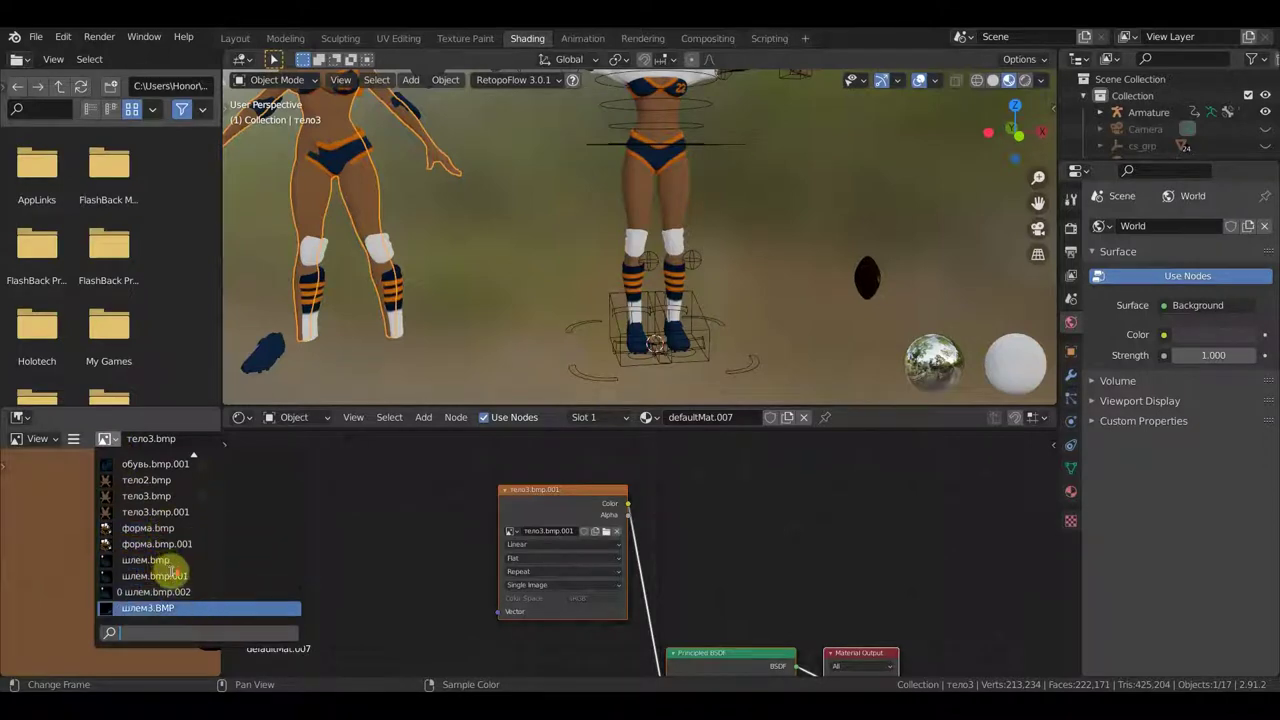
scroll(172, 570, "up", 5)
scroll(175, 566, "down", 1)
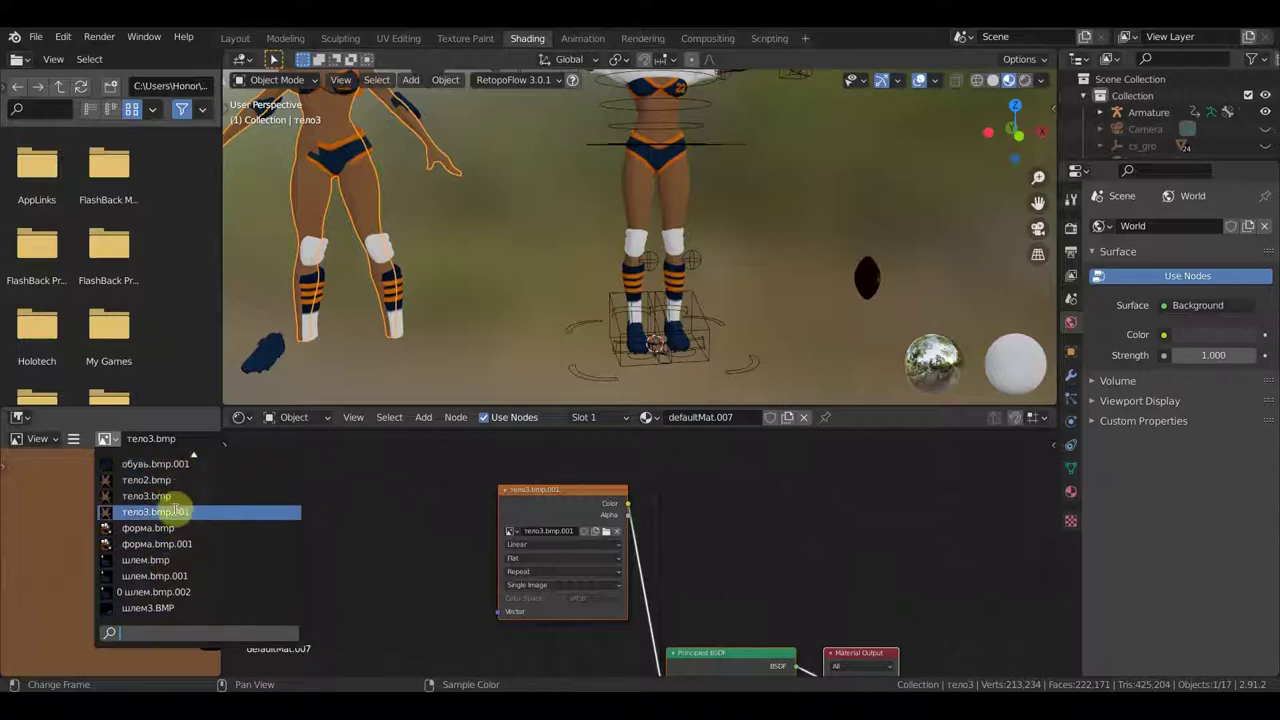
left_click(175, 511)
- Keep тело3.bmp.001 displayed and zoom out so the whole texture fits
scroll(575, 560, "up", 2)
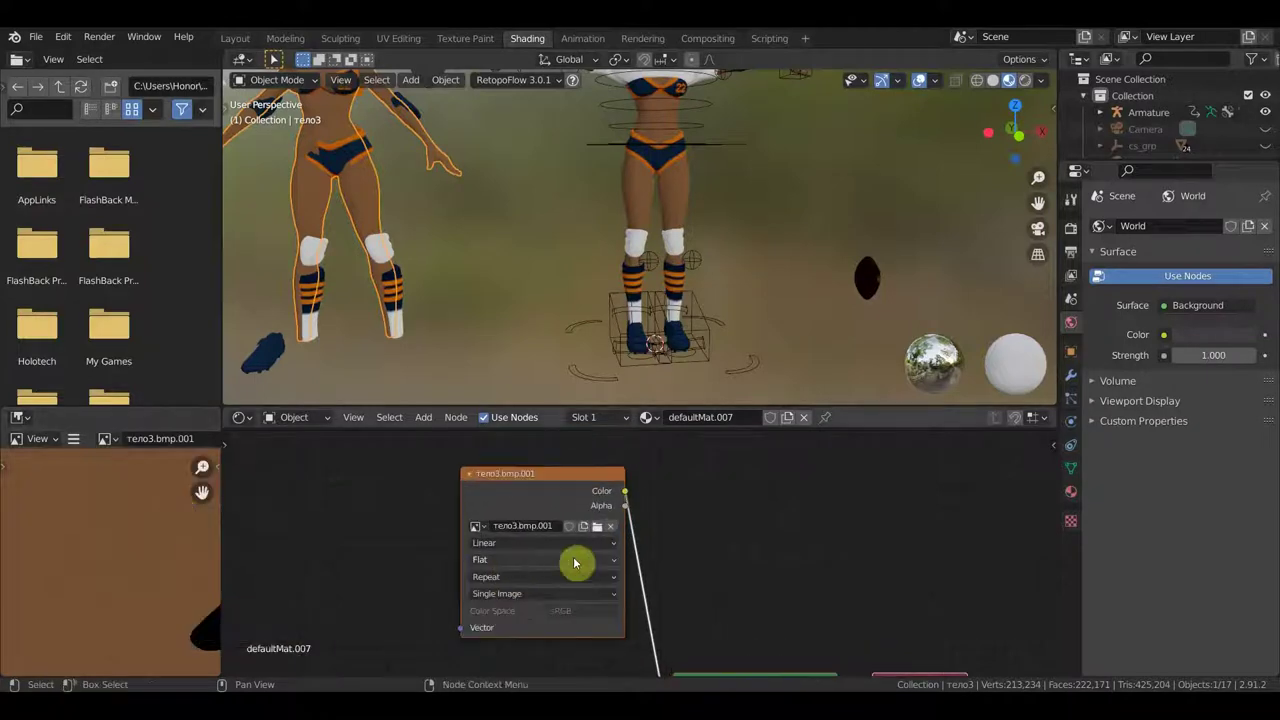
scroll(572, 555, "up", 3)
scroll(560, 549, "up", 1)
scroll(366, 509, "down", 3)
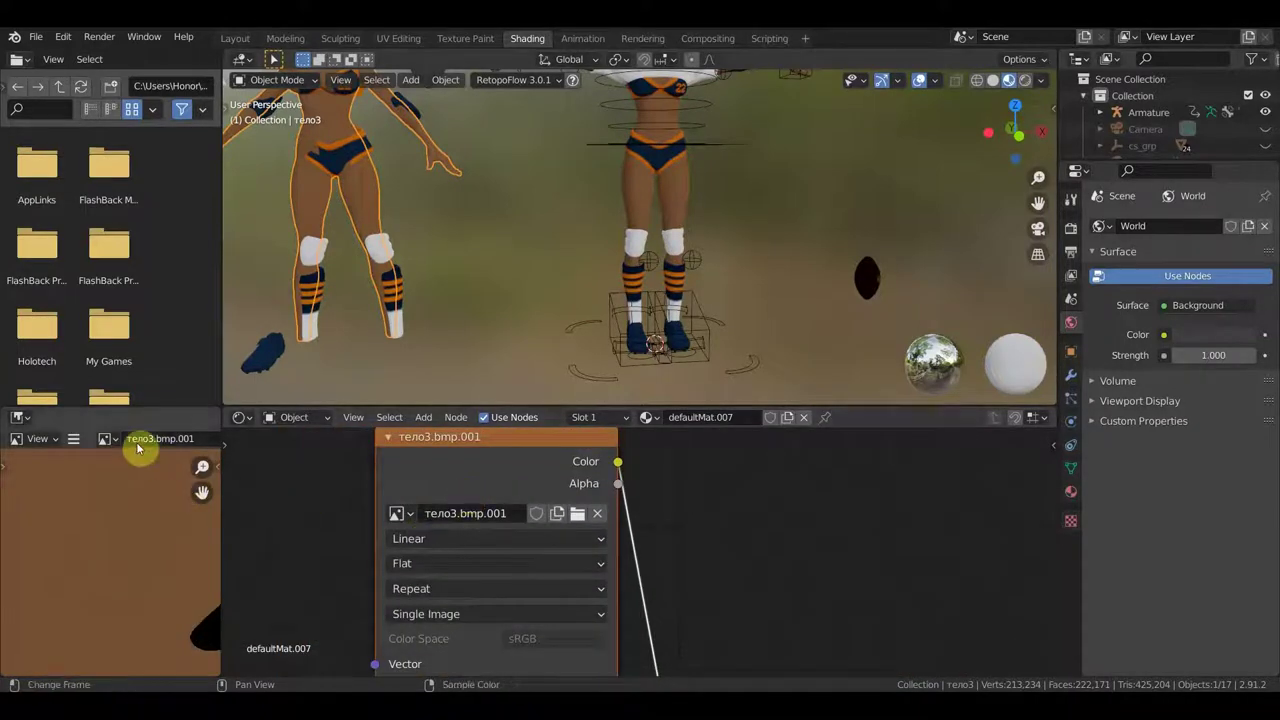
left_click(106, 439)
left_click(160, 515)
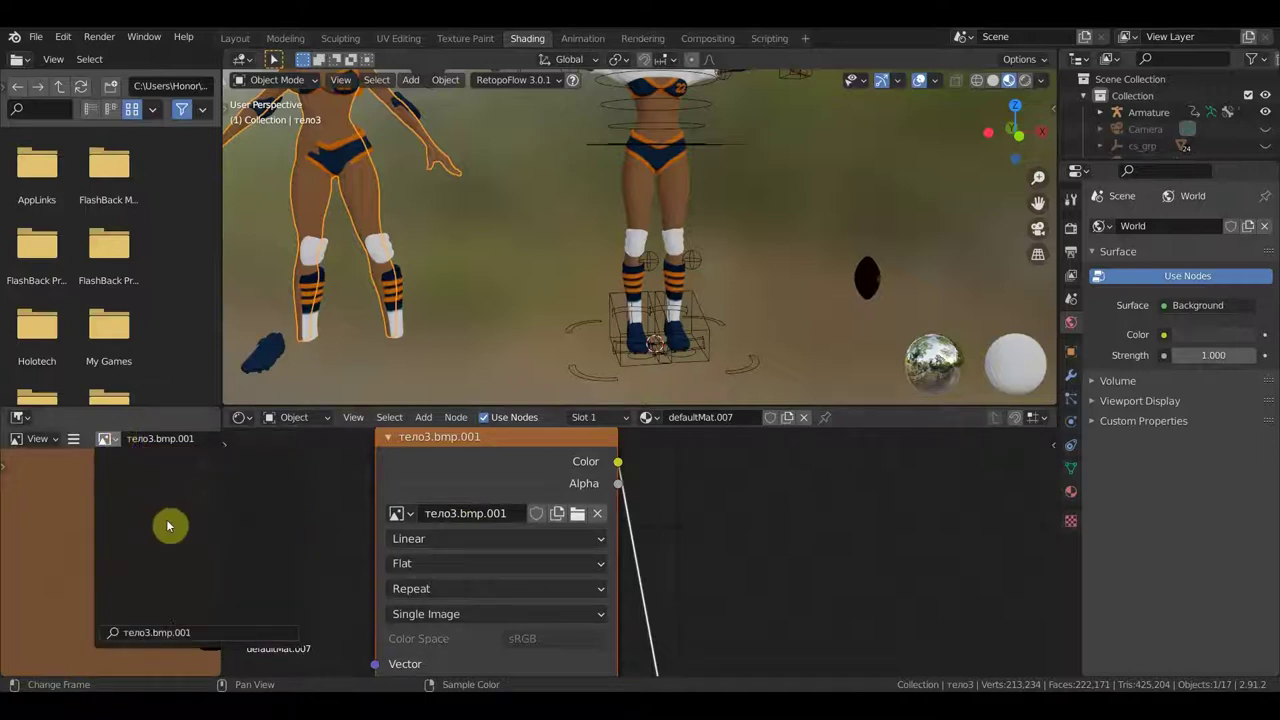
scroll(114, 546, "down", 2)
scroll(114, 545, "down", 2)
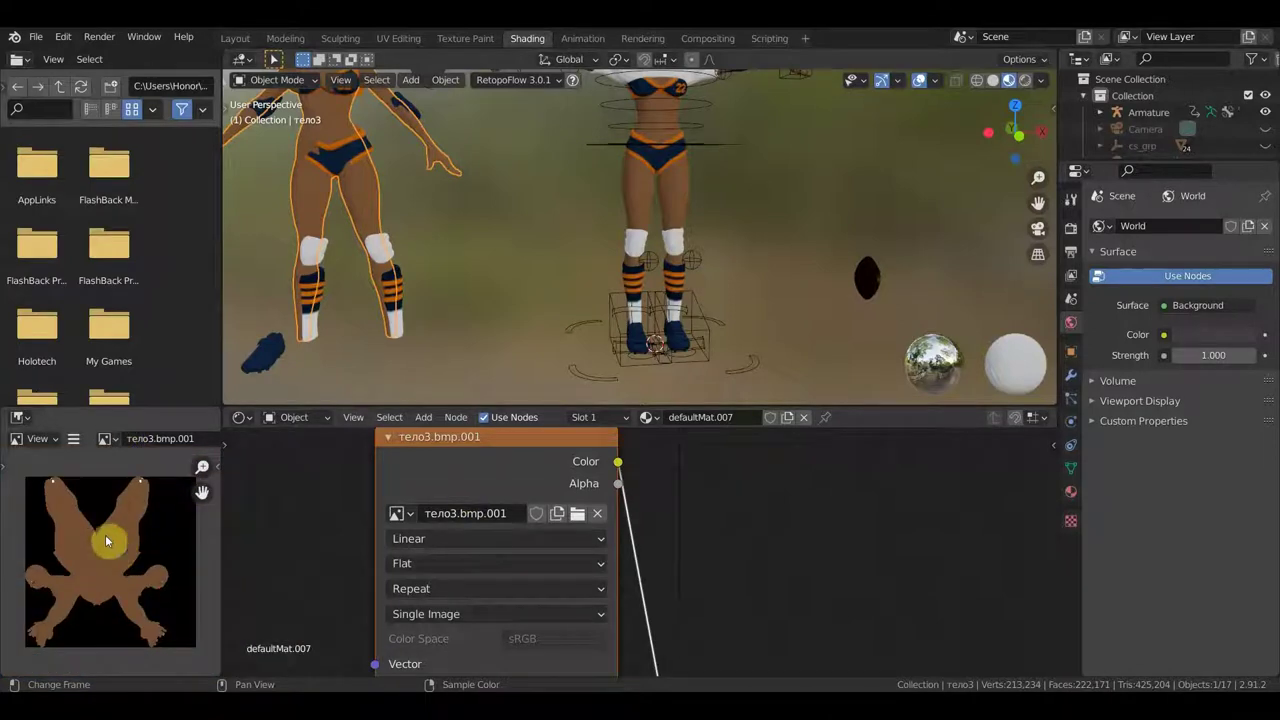
left_click(76, 445)
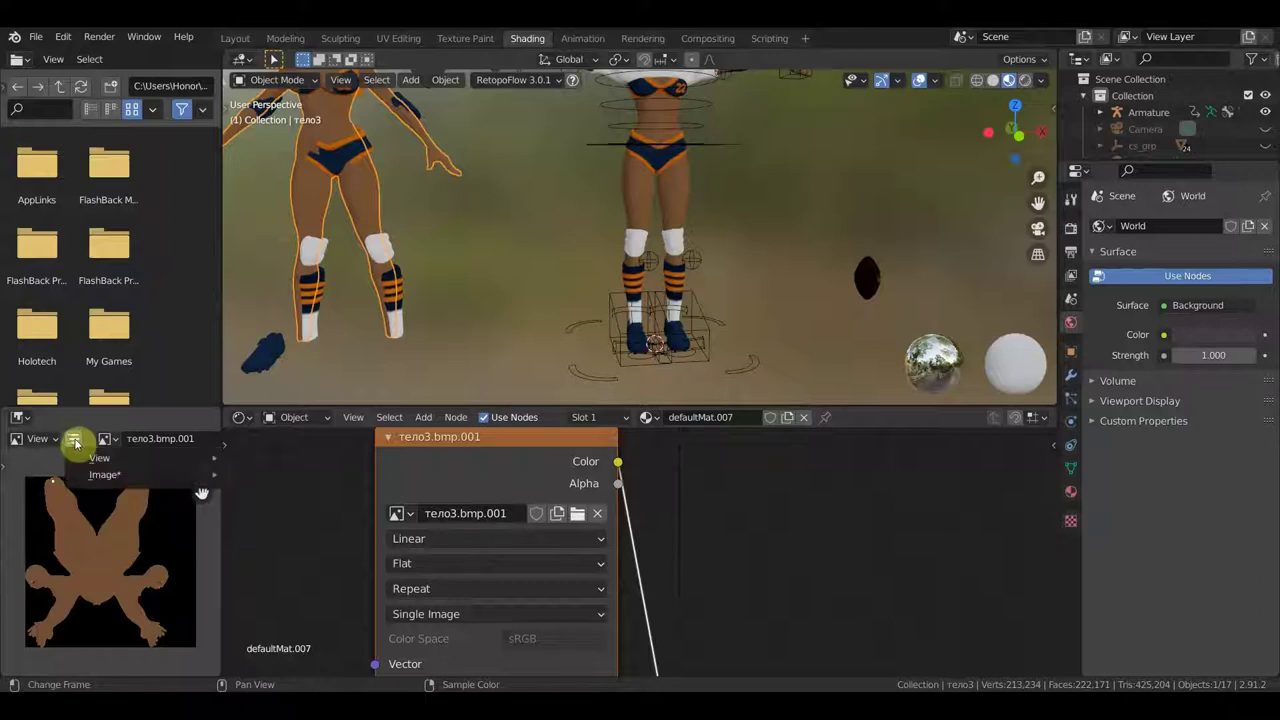
mouse_move(104, 474)
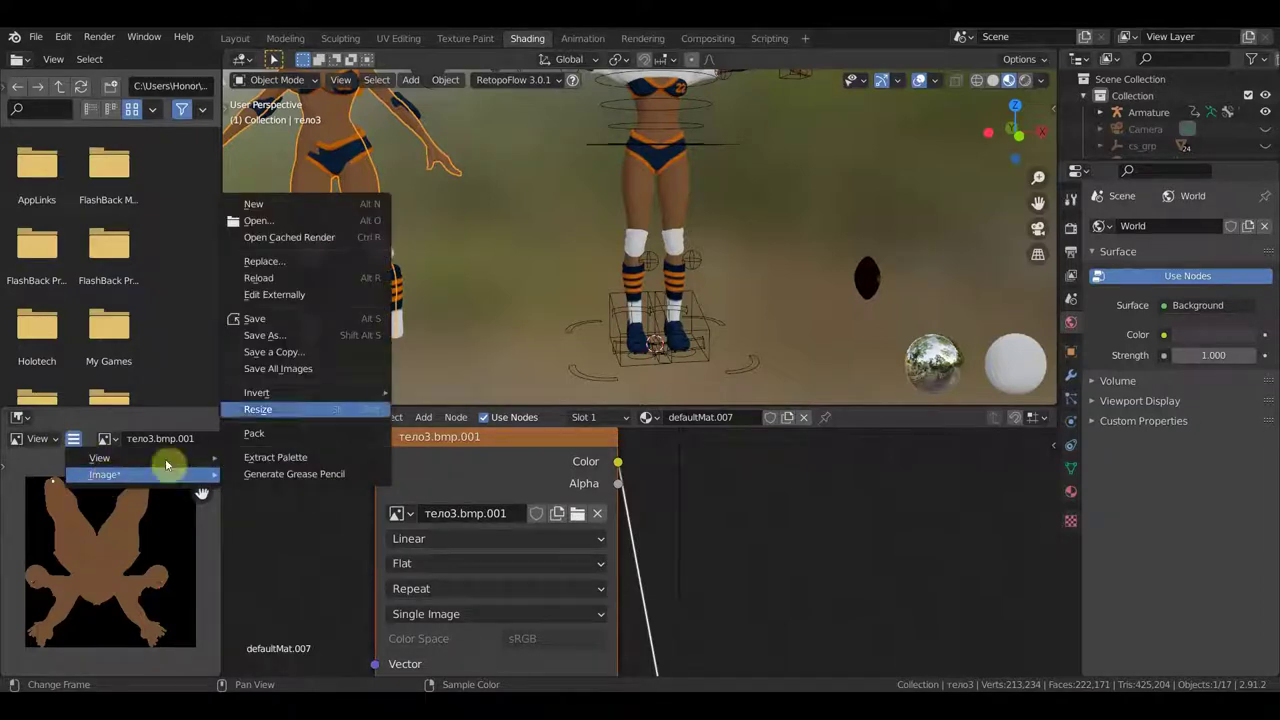
- Save the body texture as тело3.jpg, switching the file format from BMP to JPEG
left_click(260, 335)
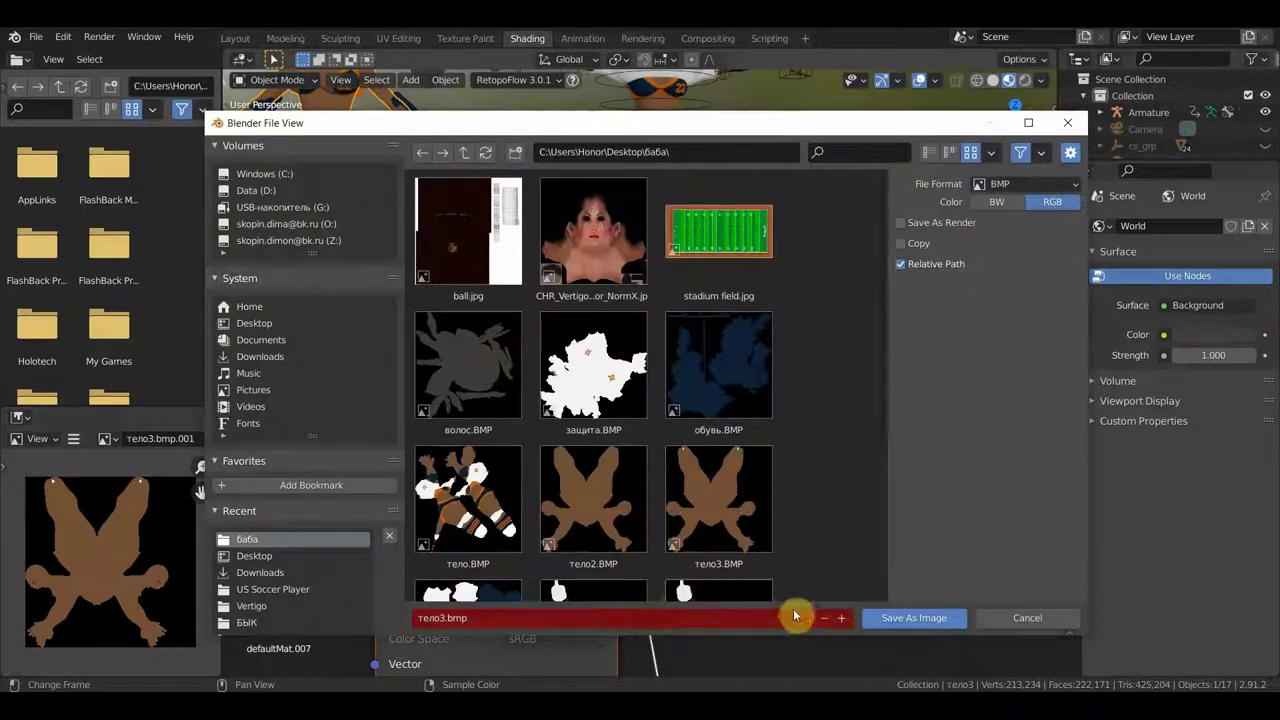
left_click(1060, 186)
left_click(905, 285)
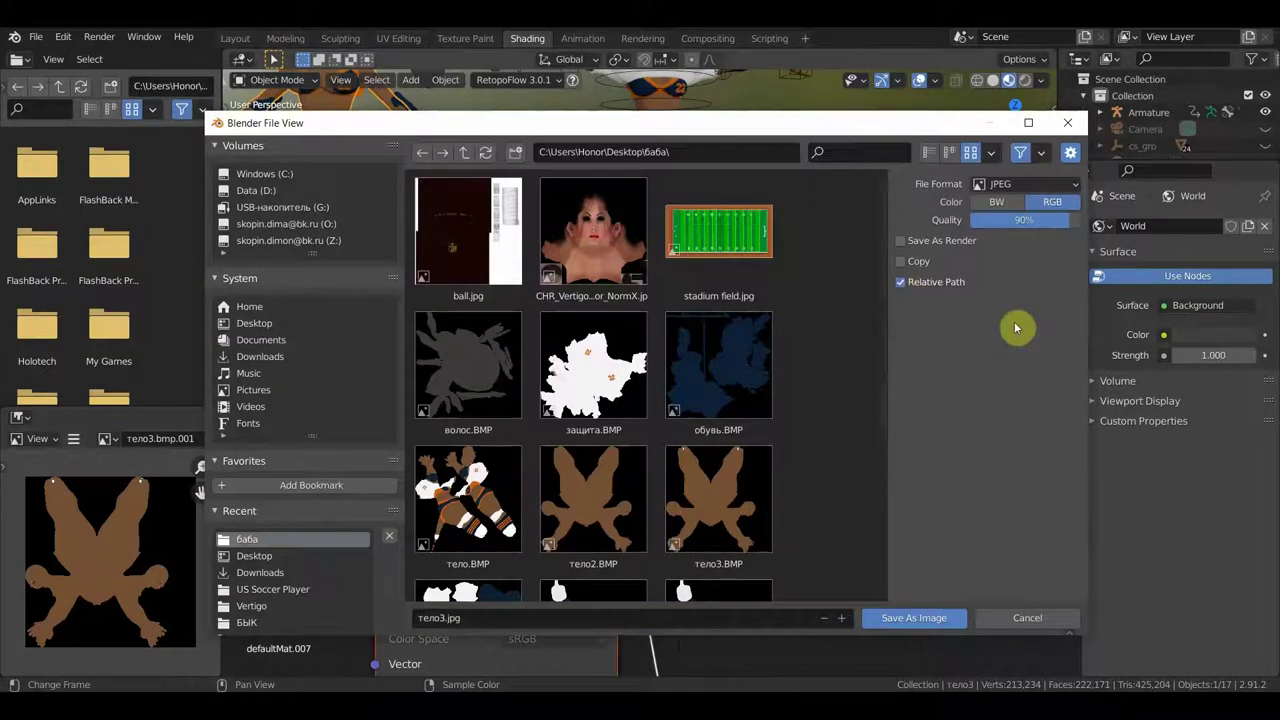
left_click(918, 620)
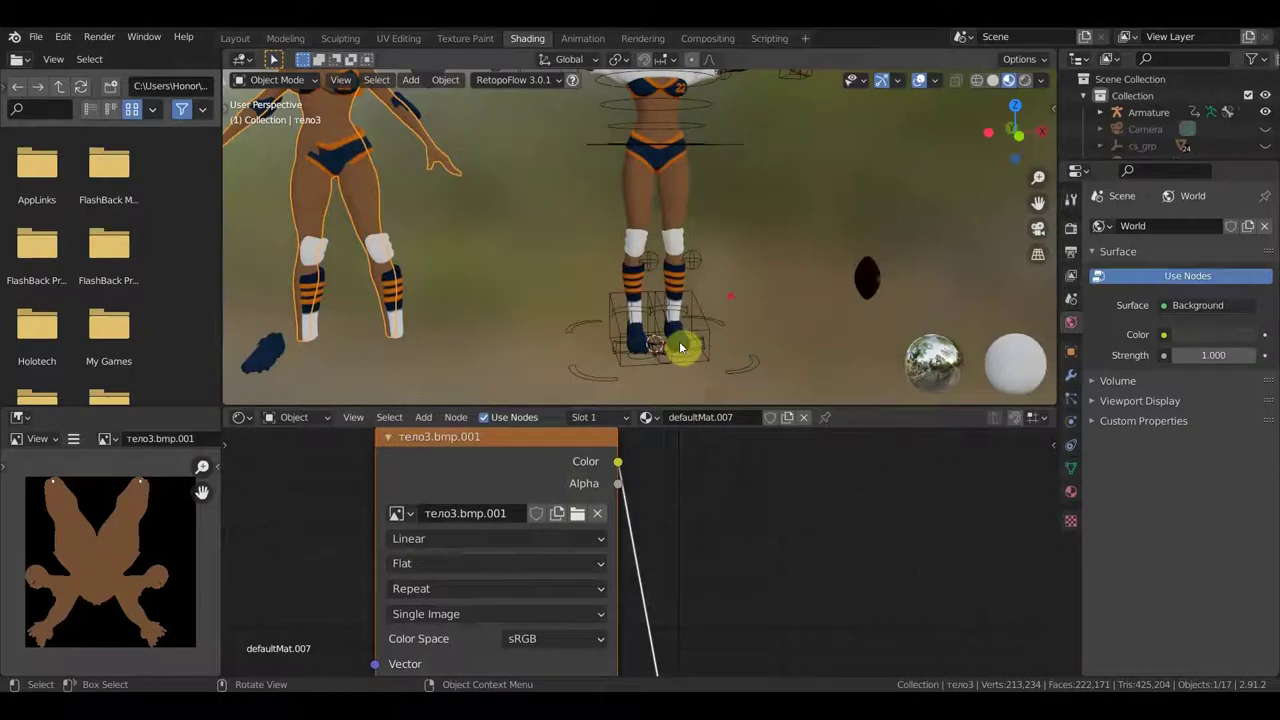
- Switch to the Layout workspace showing both football players
scroll(723, 300, "down", 4)
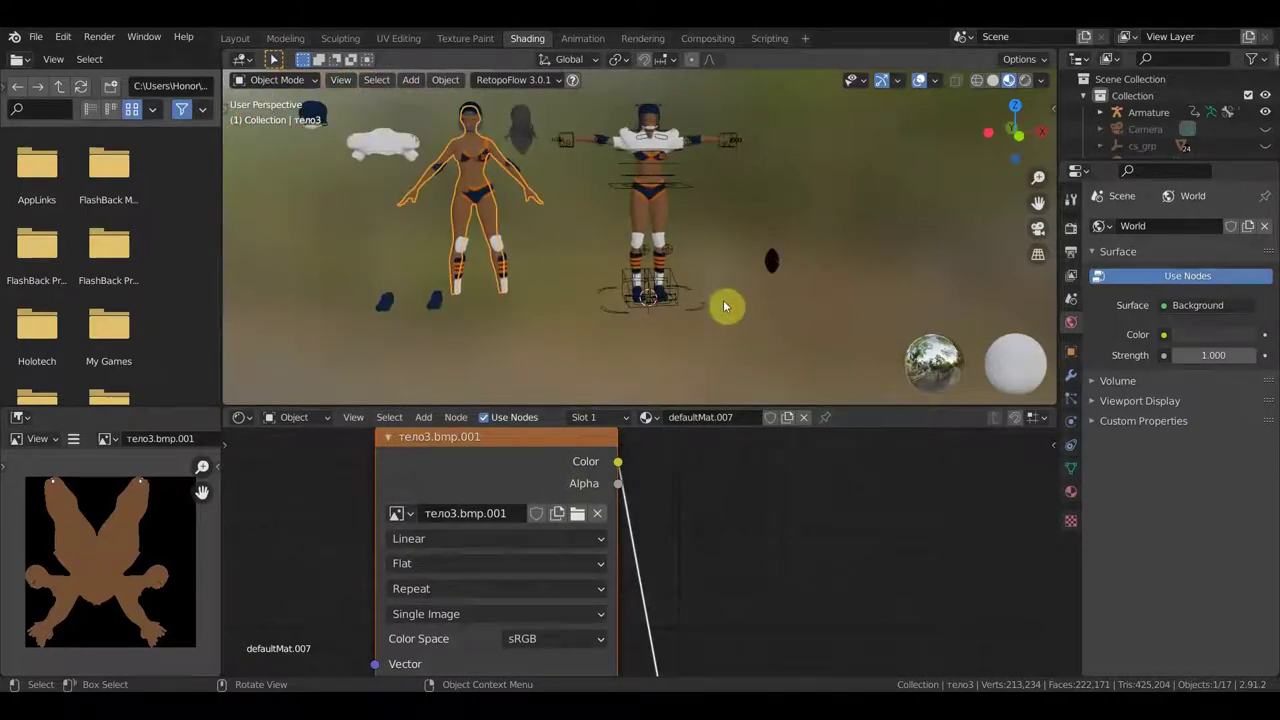
left_click(238, 38)
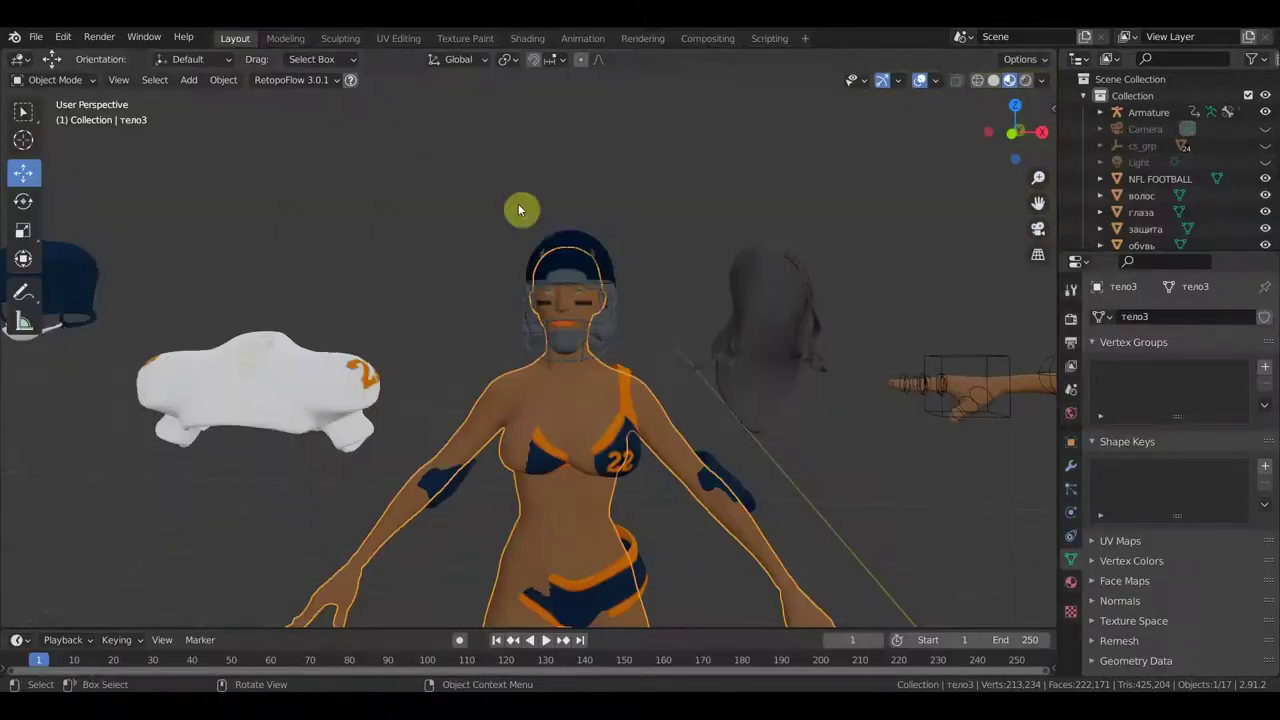
scroll(613, 362, "down", 2)
scroll(611, 310, "down", 2)
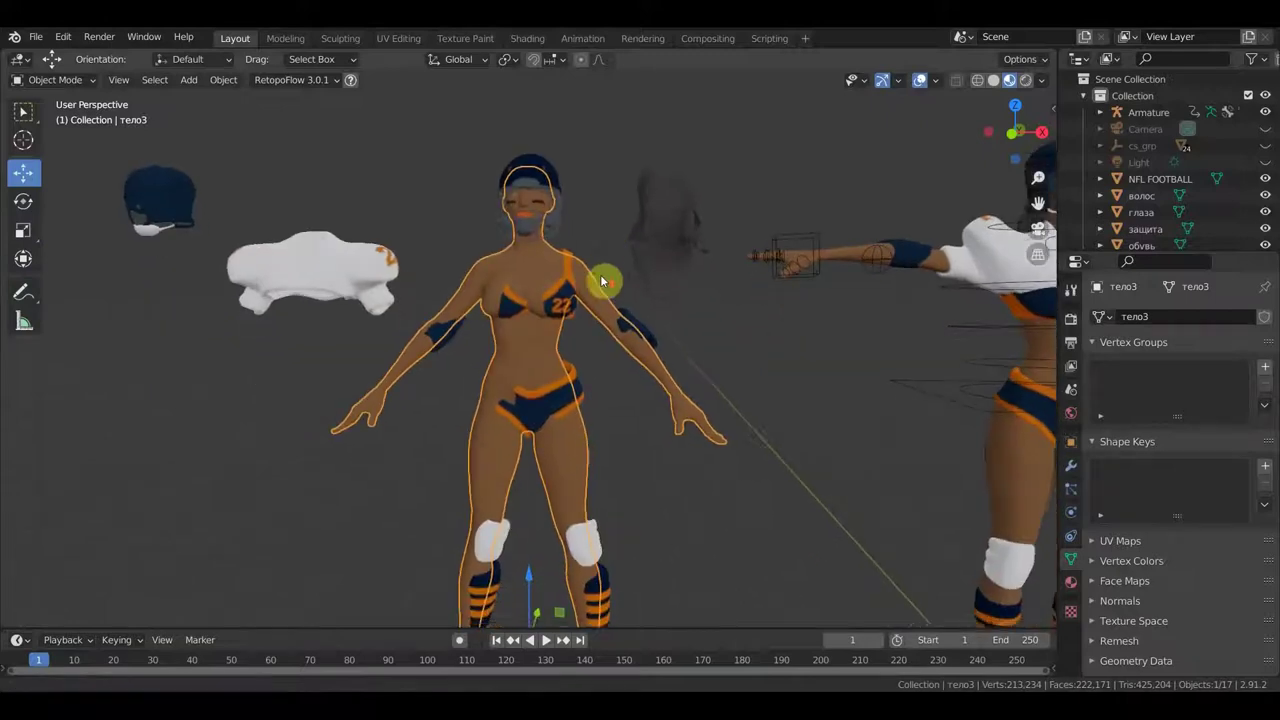
scroll(543, 323, "down", 2)
scroll(540, 325, "up", 2)
- Bring the rigged character into view and select its Armature
mouse_move(550, 323)
middle_mouse_down()
mouse_move(694, 323)
mouse_move(586, 294)
middle_mouse_up()
scroll(611, 297, "down", 3)
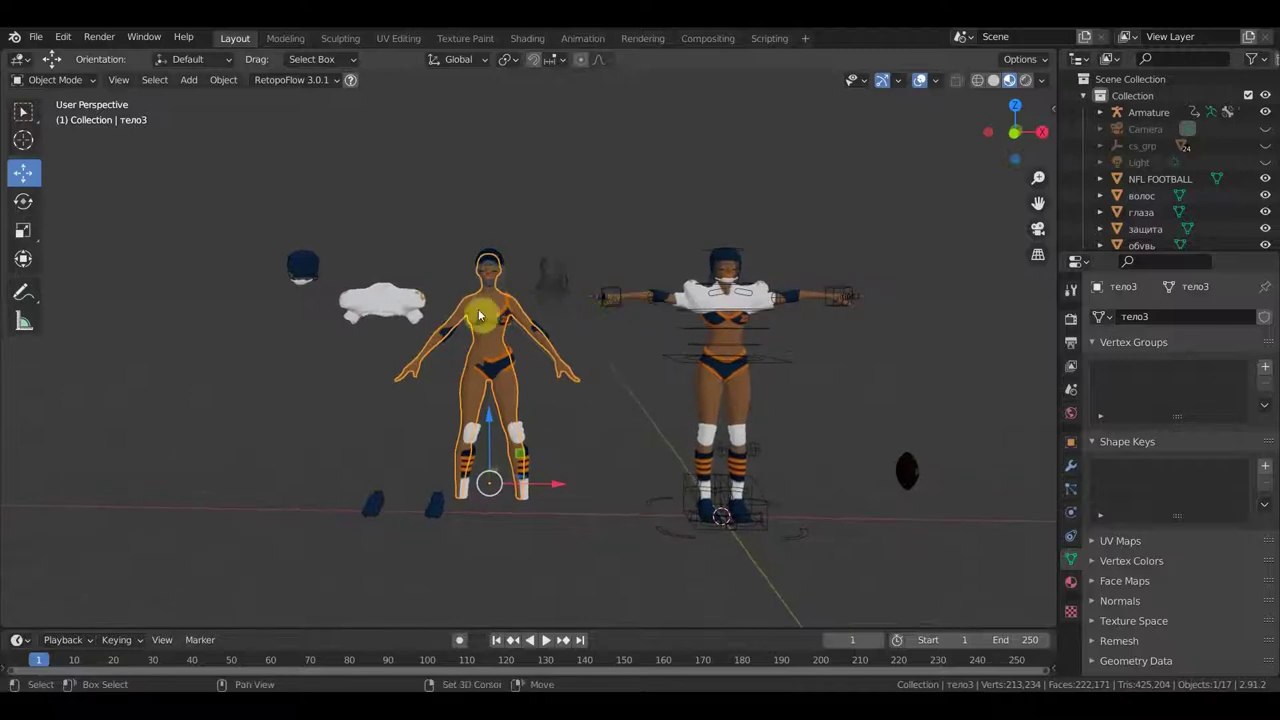
middle_click_drag(479, 316, 386, 320, "shift")
scroll(509, 300, "up", 3)
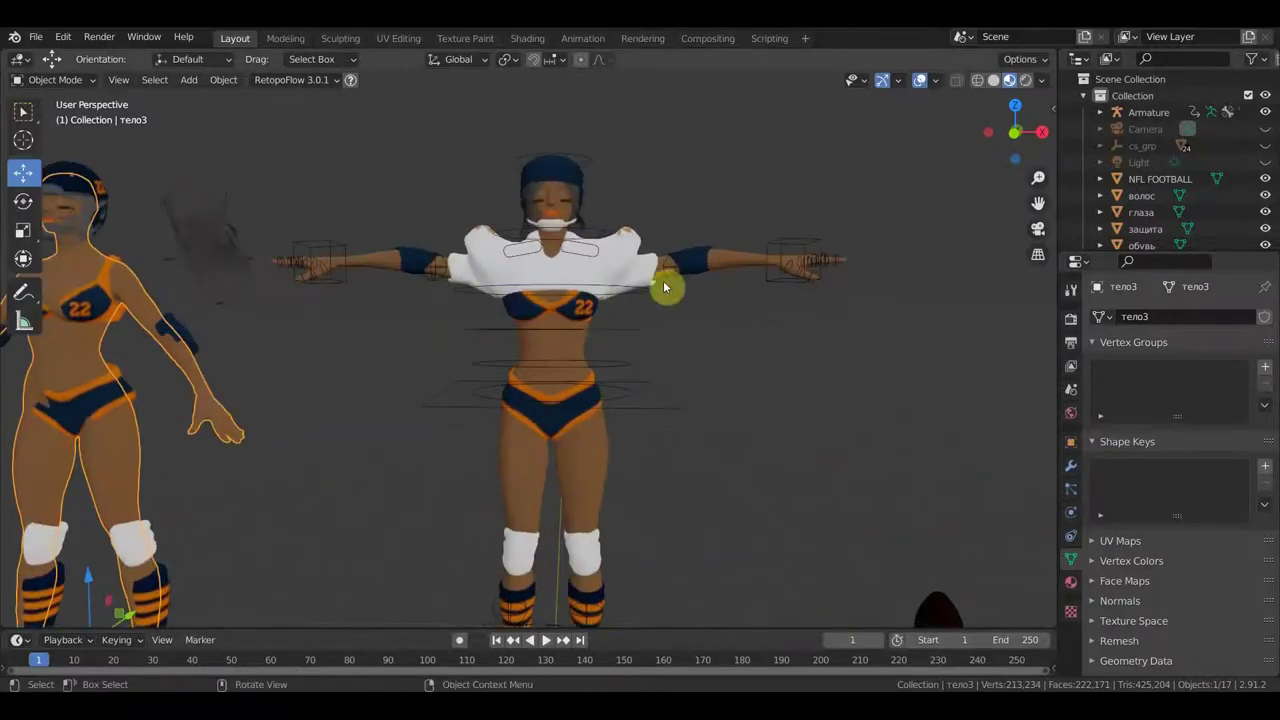
left_click(792, 243)
scroll(737, 283, "down", 3)
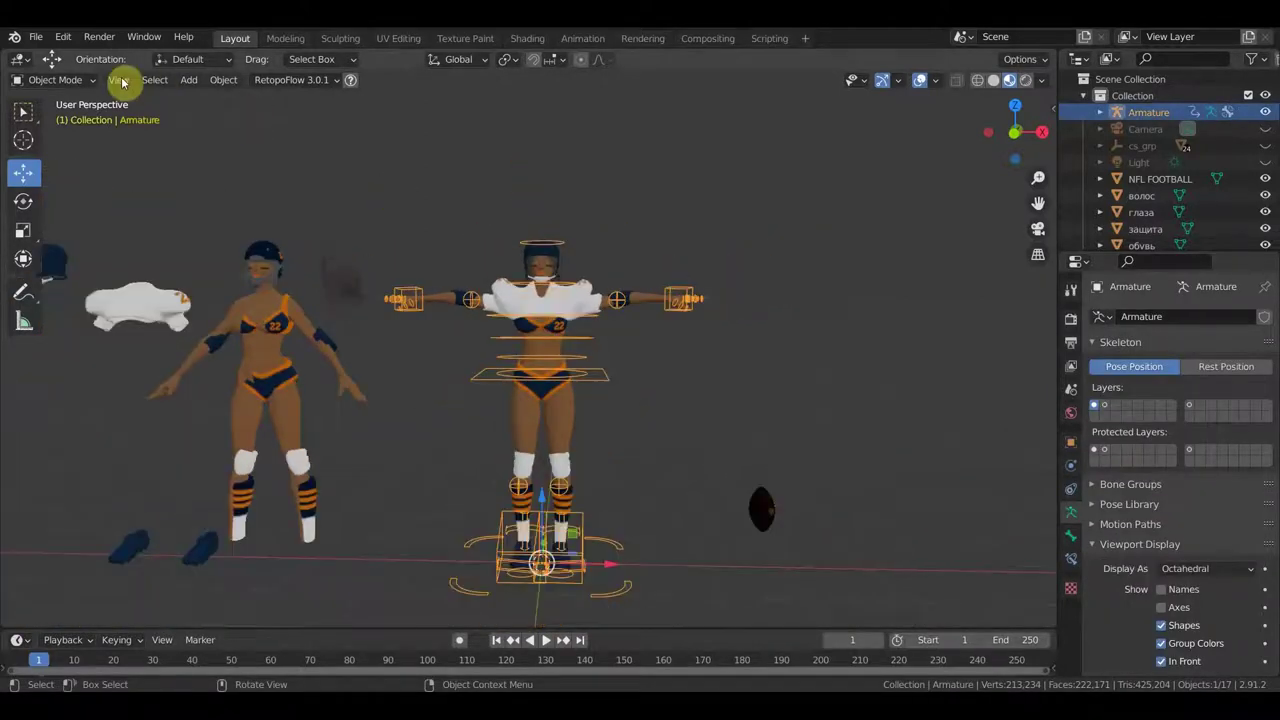
- Put the armature in Pose Mode, then try moving the foot controls and undo it
left_click(70, 80)
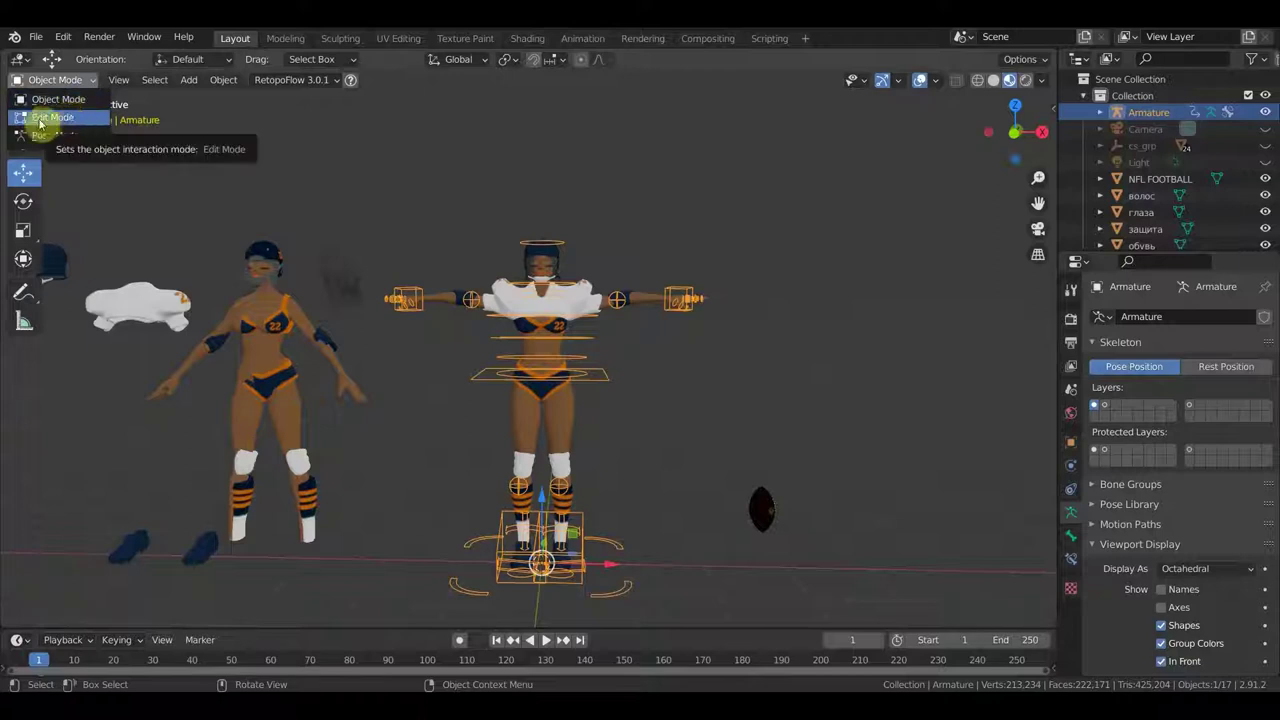
left_click(55, 135)
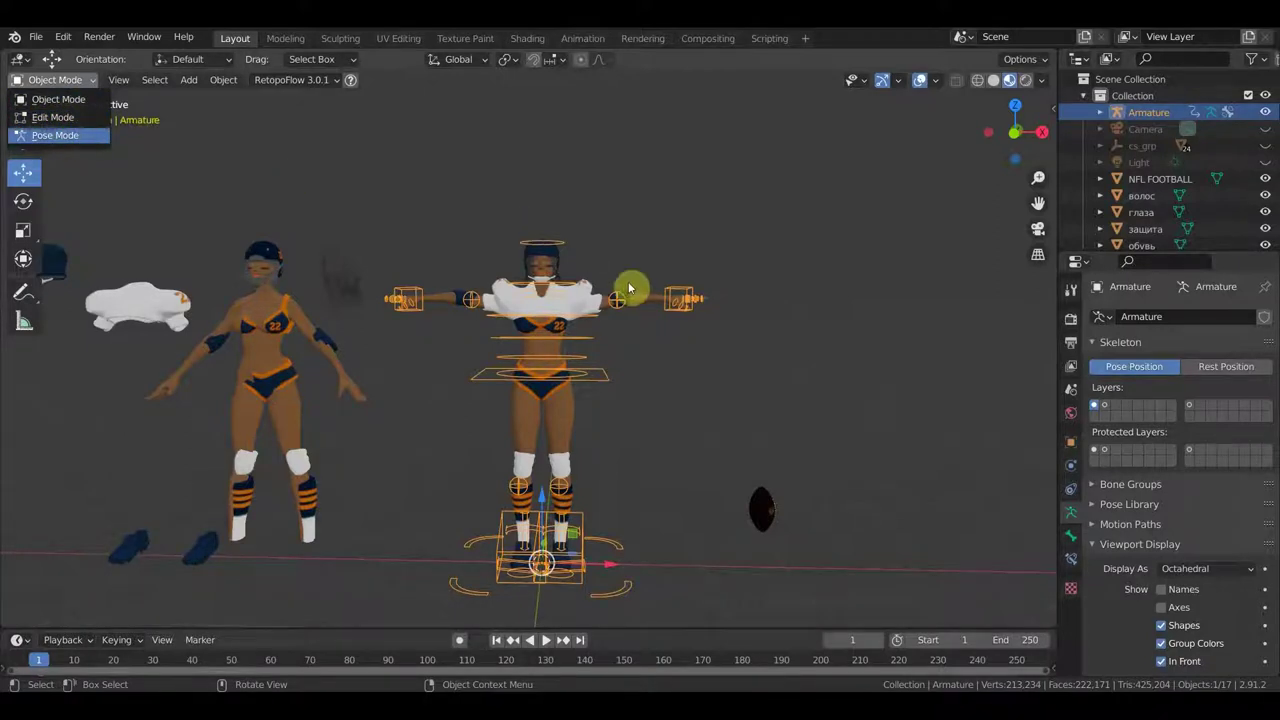
scroll(682, 300, "up", 2)
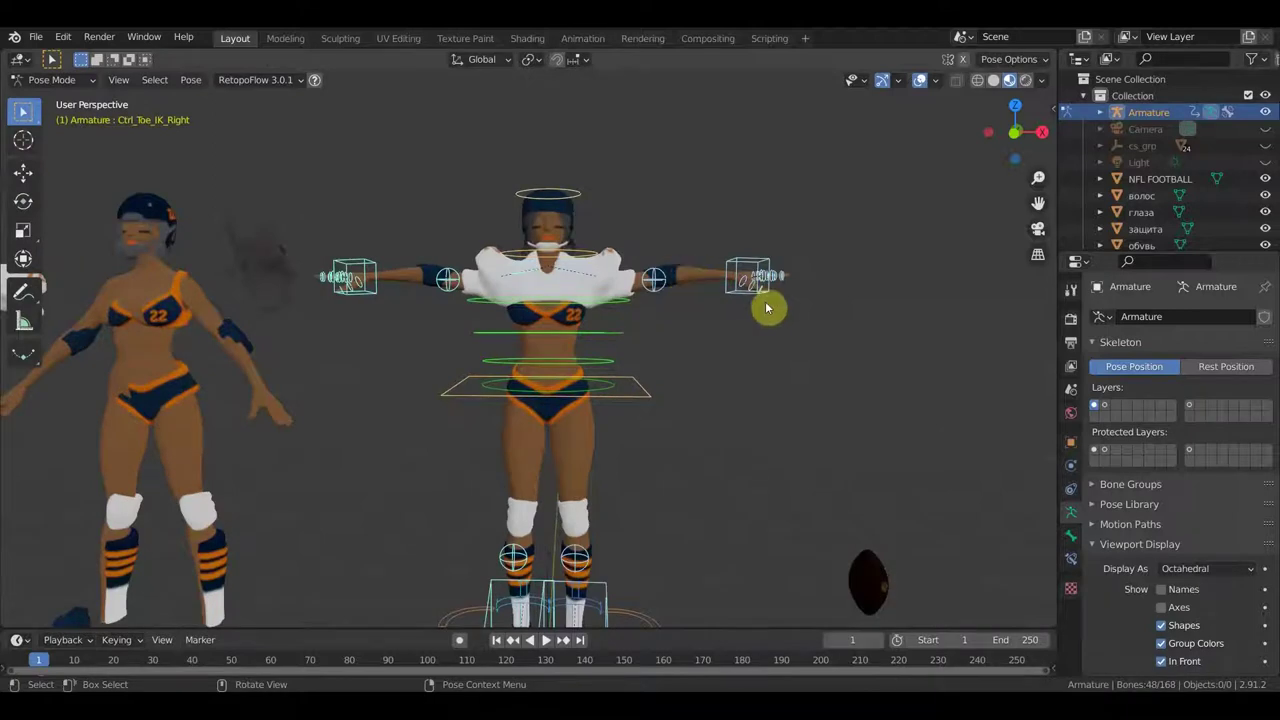
key("g")
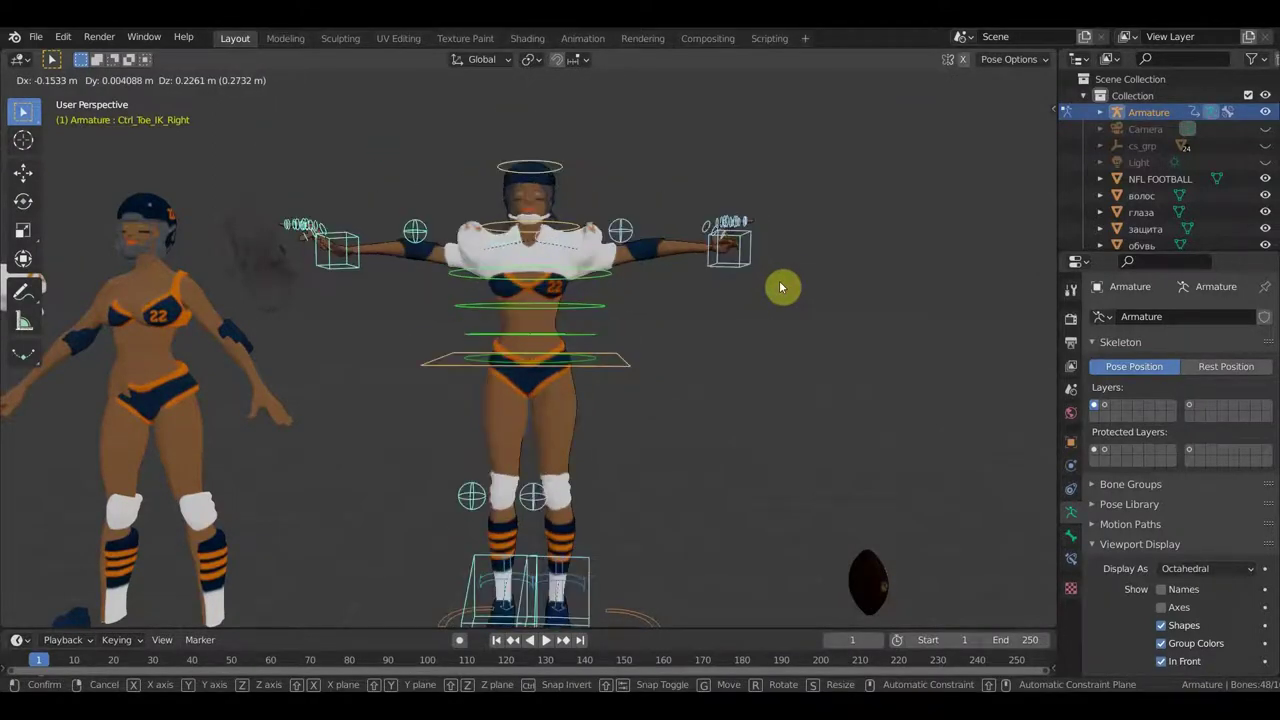
left_click(781, 286)
key("ctrl+z")
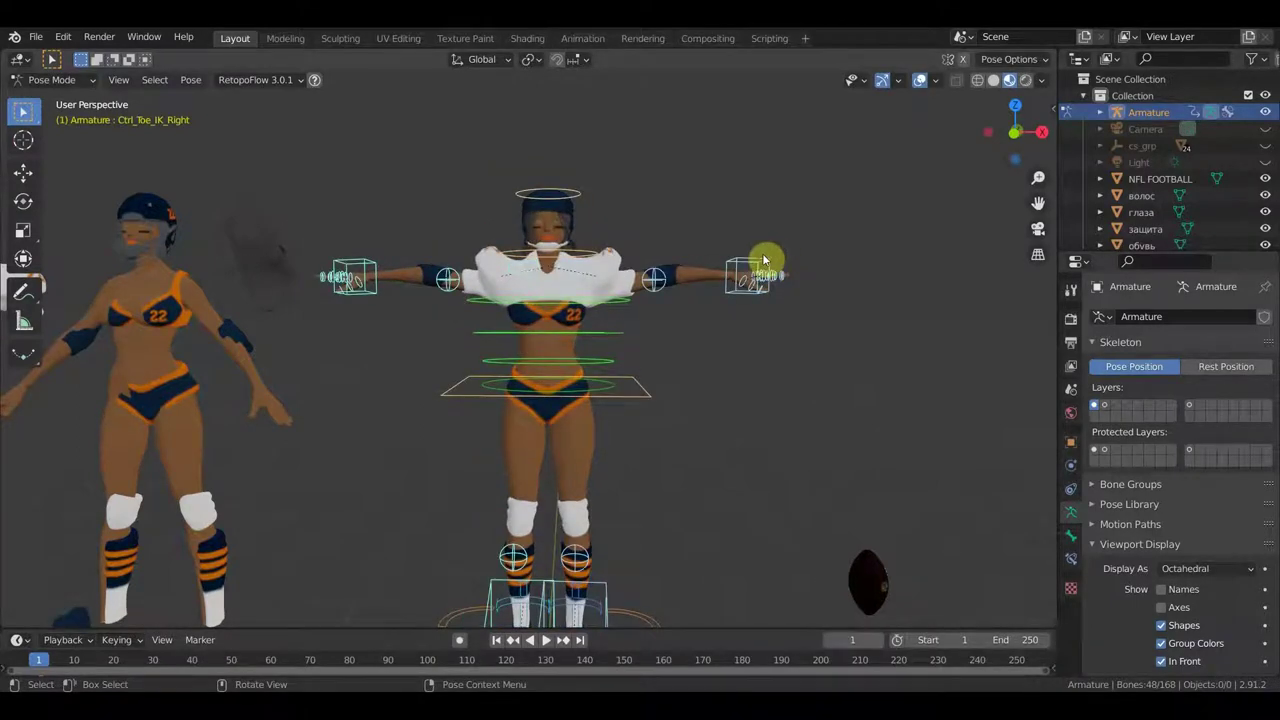
- Lower the Ctrl_Hand_IK_Left control so the left arm drops from the T-pose
left_click(757, 265)
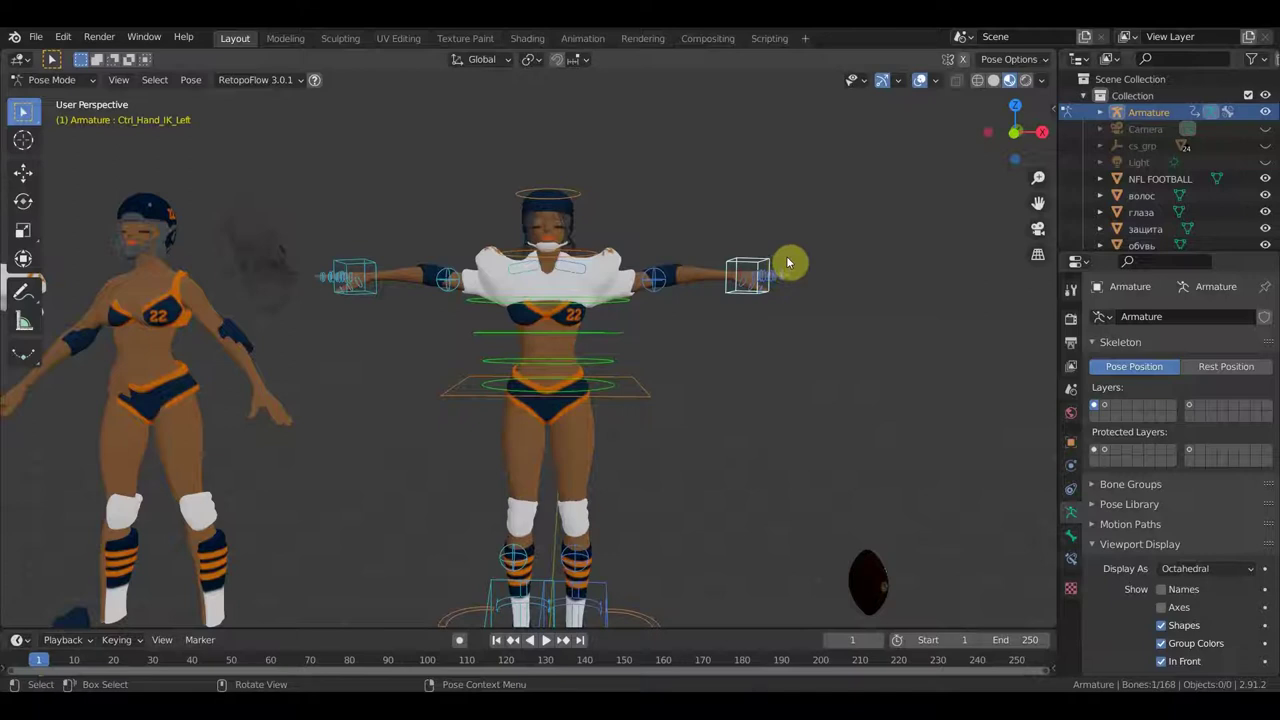
key("g")
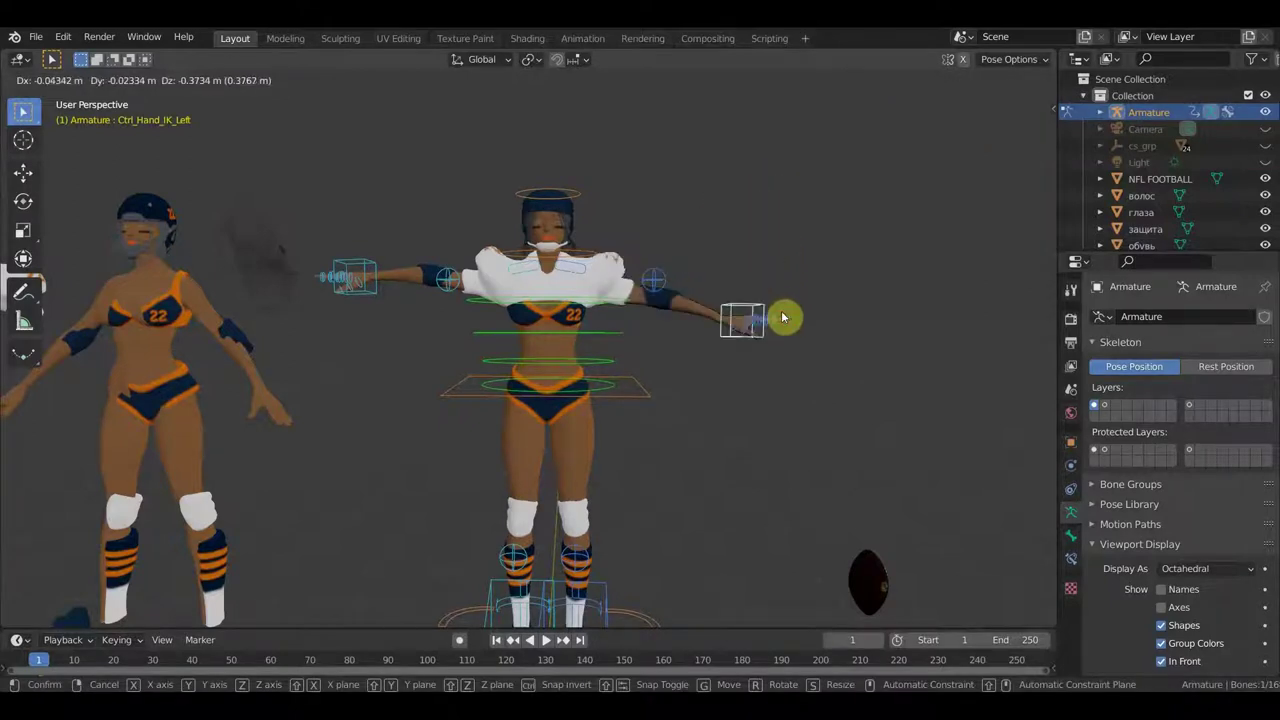
left_click(765, 282)
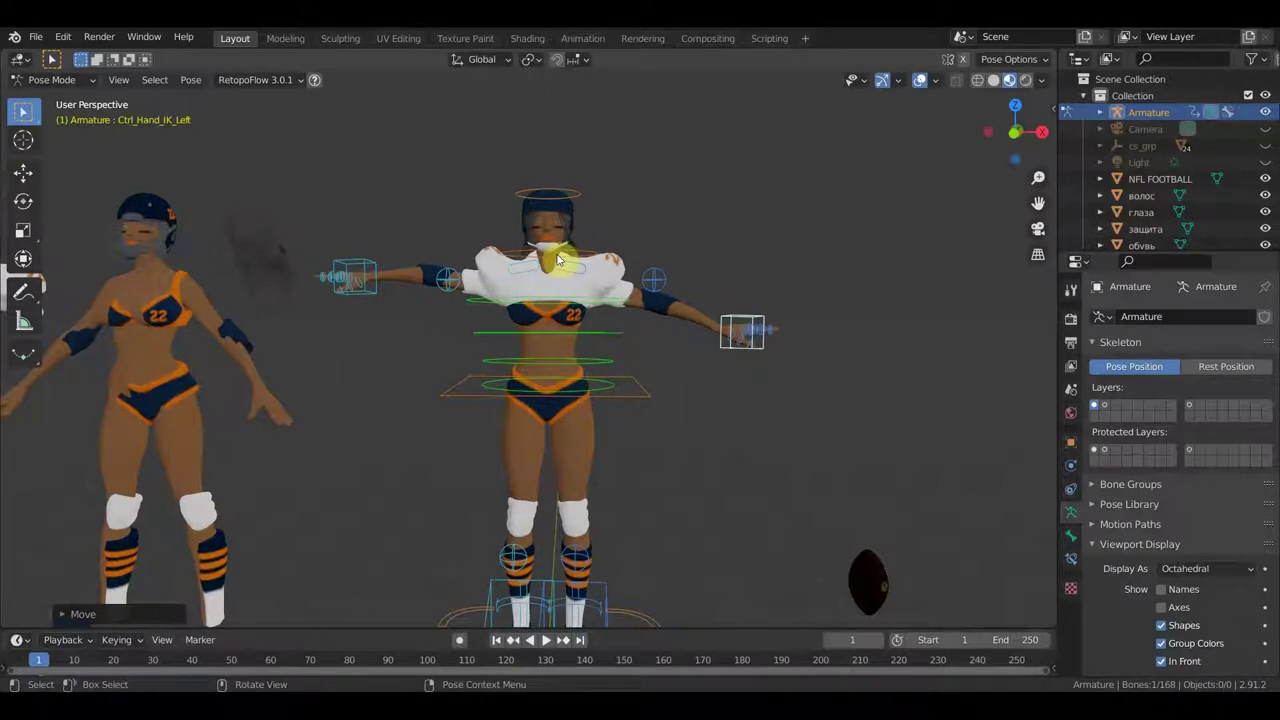
left_click(63, 82)
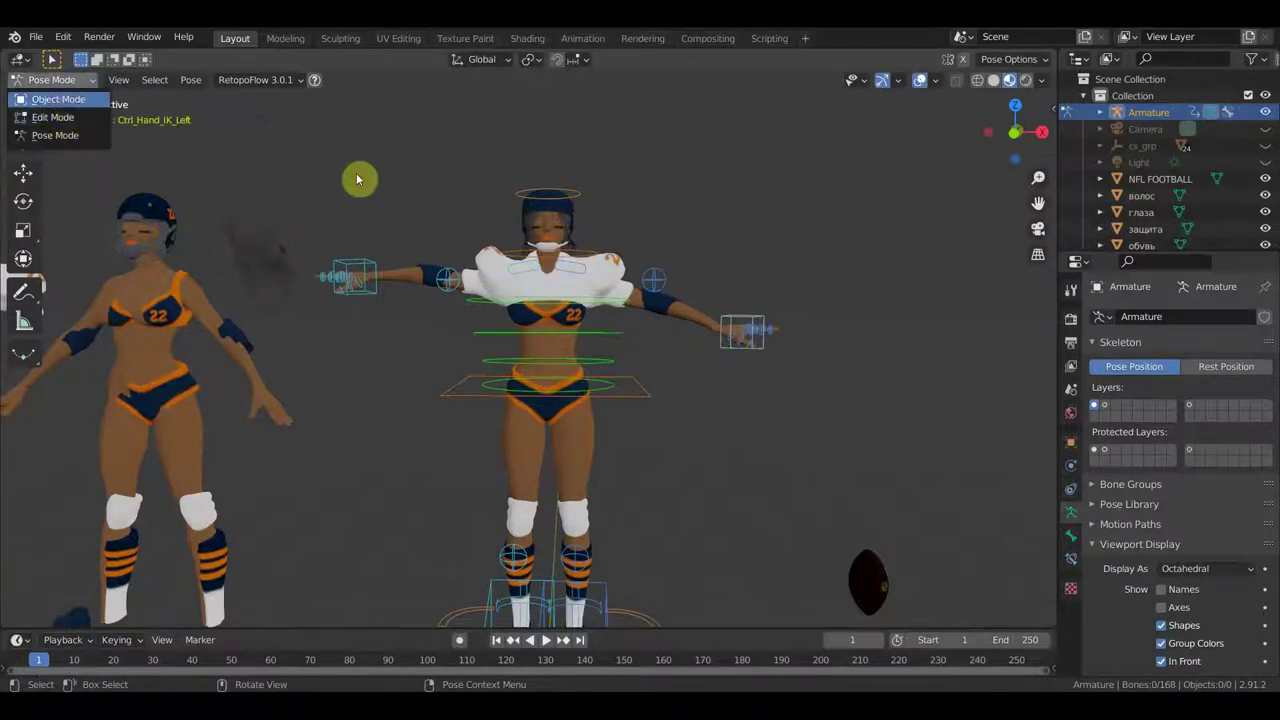
- Return the armature to Object Mode, frame the head and shoulders, and display wireframe shading
key("Return")
key("KP_Decimal")
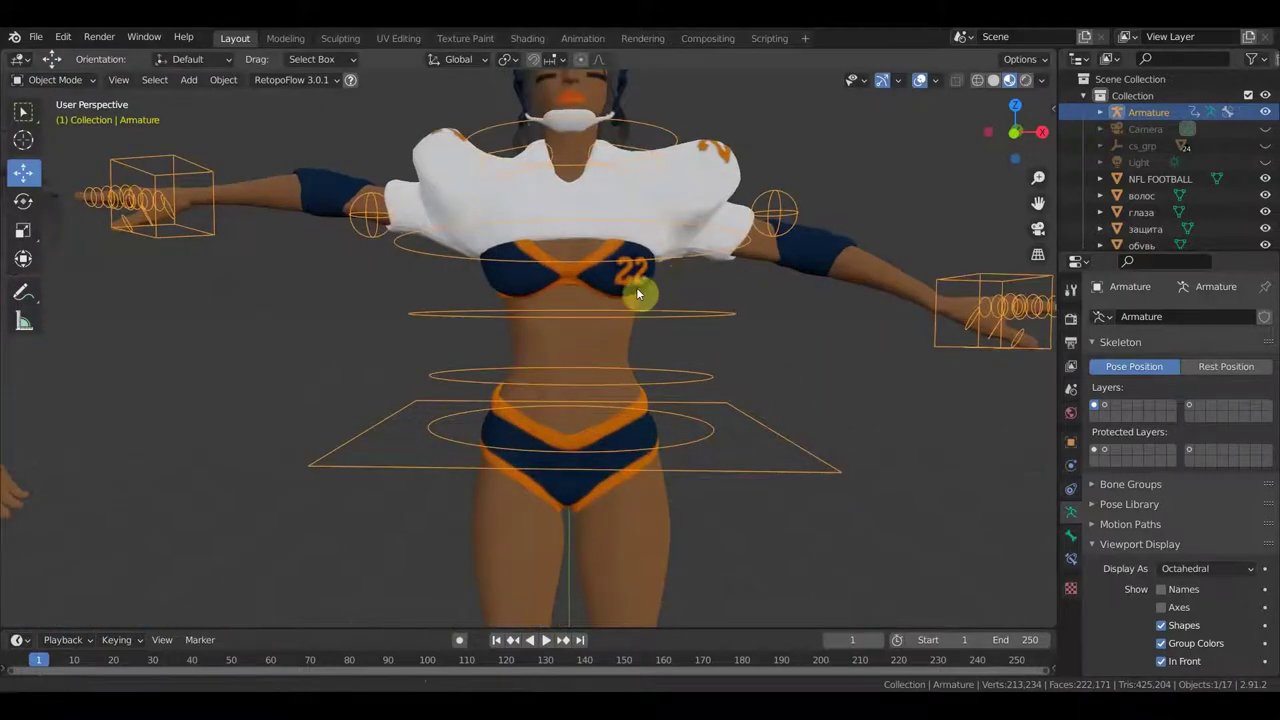
middle_click_drag(680, 278, 580, 309)
mouse_move(543, 209)
middle_mouse_down()
mouse_move(557, 343)
mouse_move(547, 313)
middle_mouse_up()
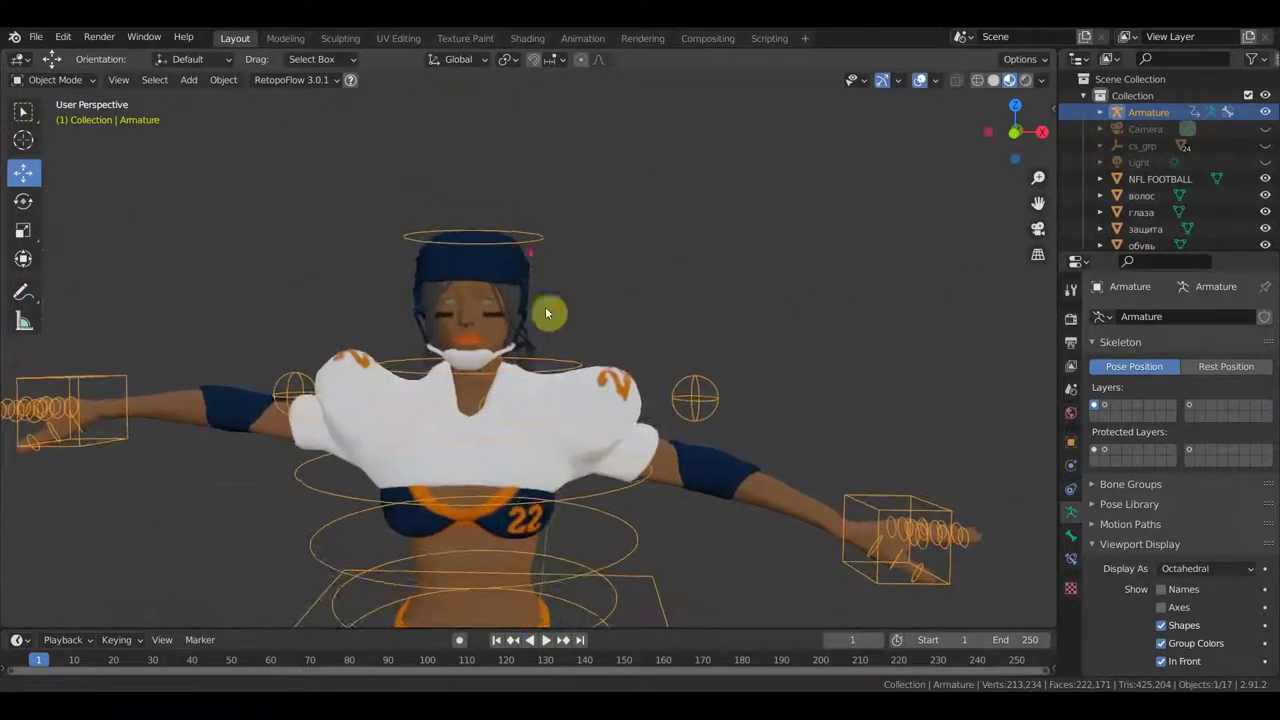
scroll(545, 313, "up", 3)
scroll(526, 251, "up", 2)
scroll(560, 309, "down", 2)
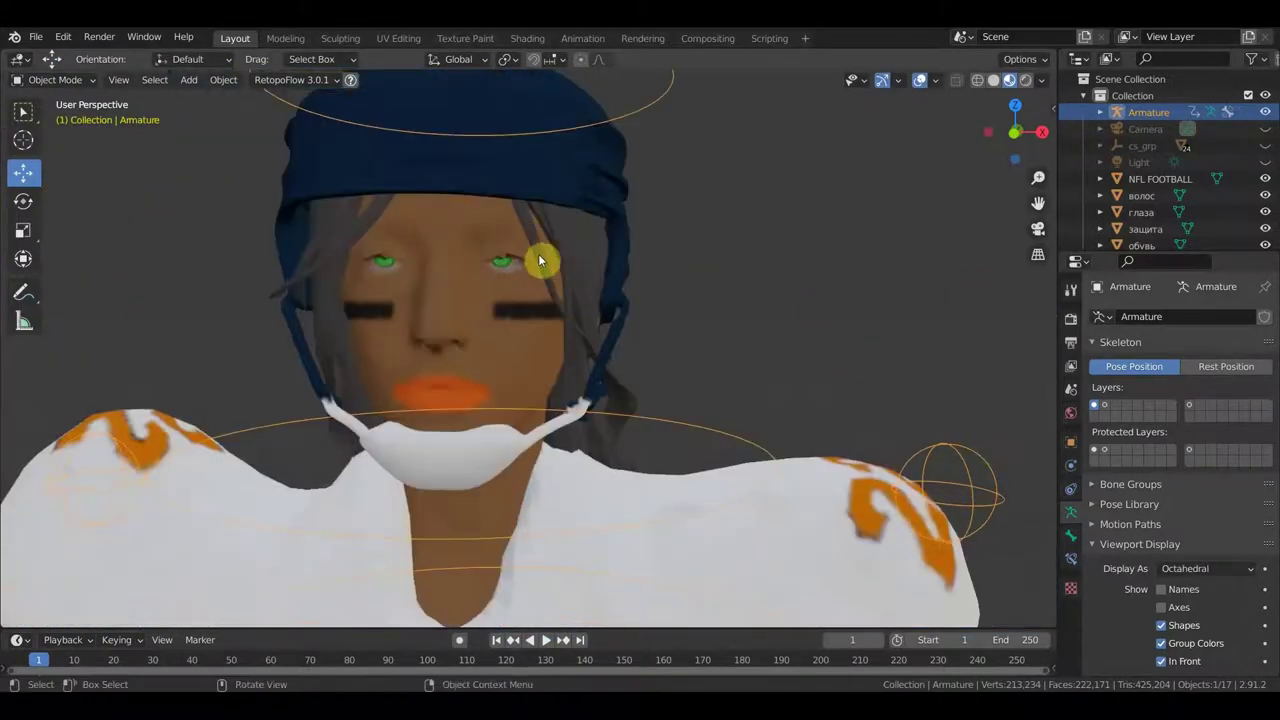
scroll(516, 270, "down", 2)
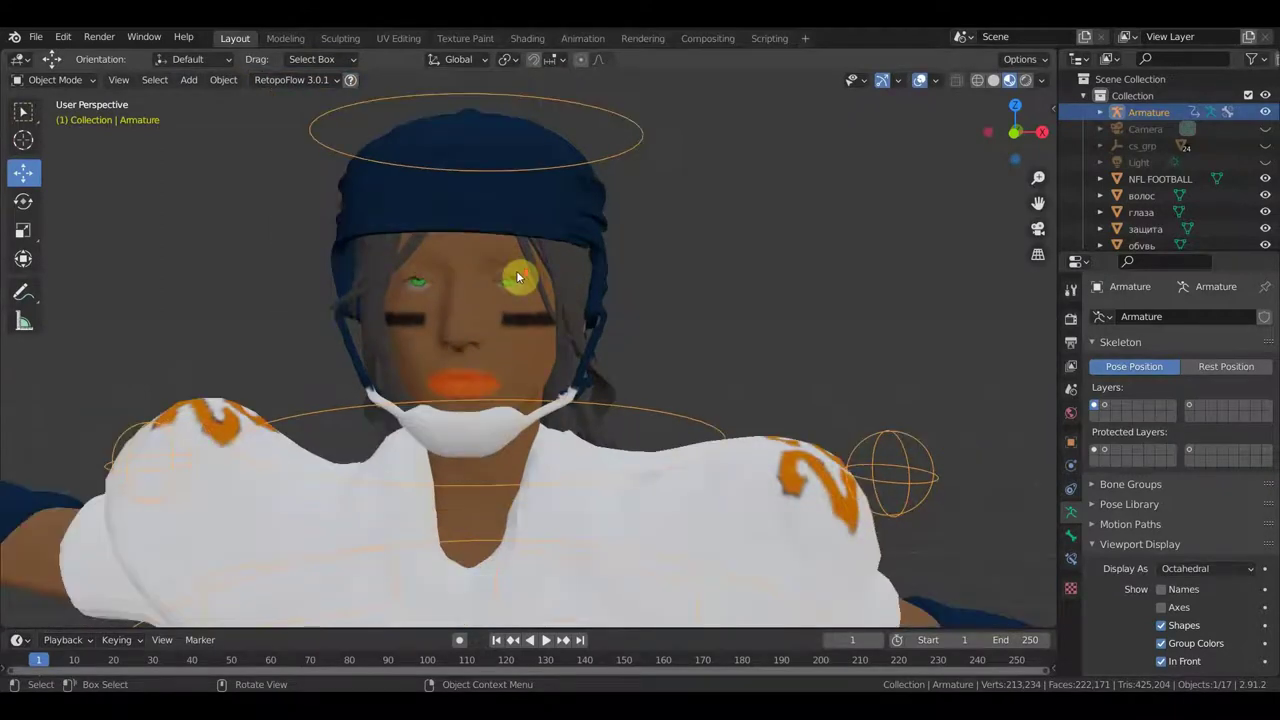
scroll(490, 330, "down", 1)
middle_click_drag(588, 318, 594, 341)
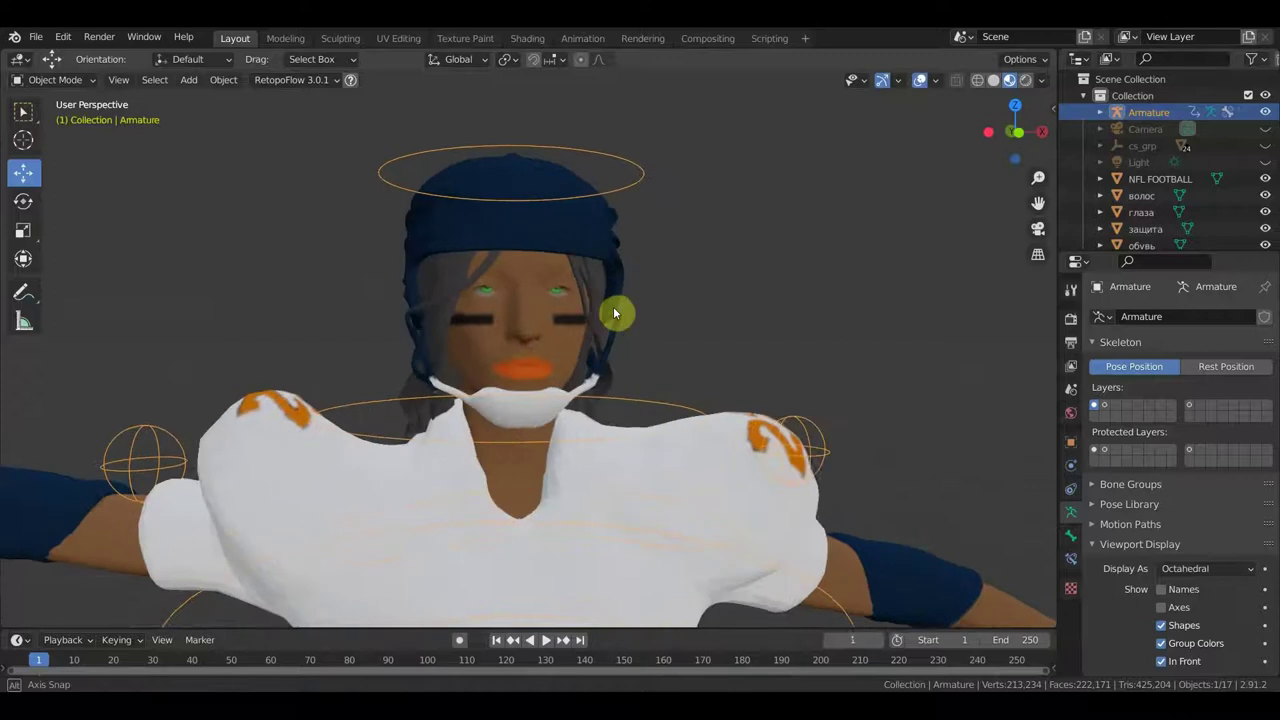
left_click(977, 81)
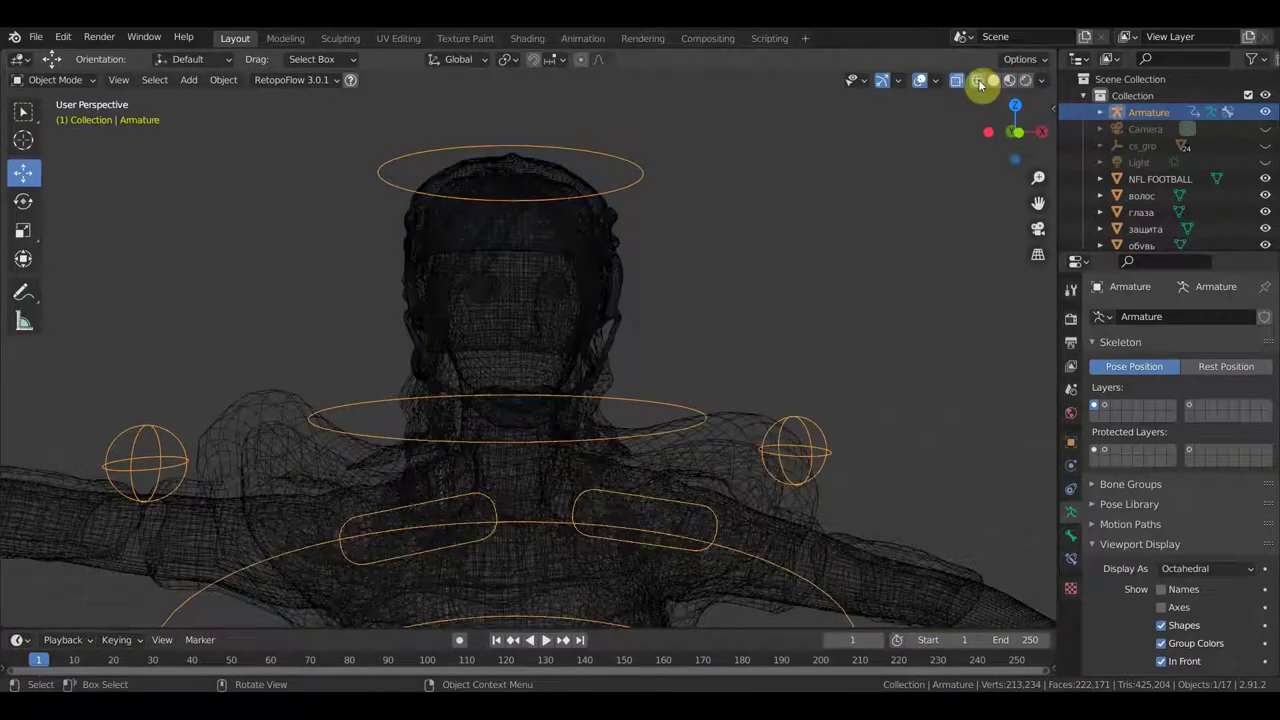
- Select the body mesh and zoom out to show the figure and nearby objects
left_click(512, 344)
middle_click_drag(620, 420, 620, 209, "shift")
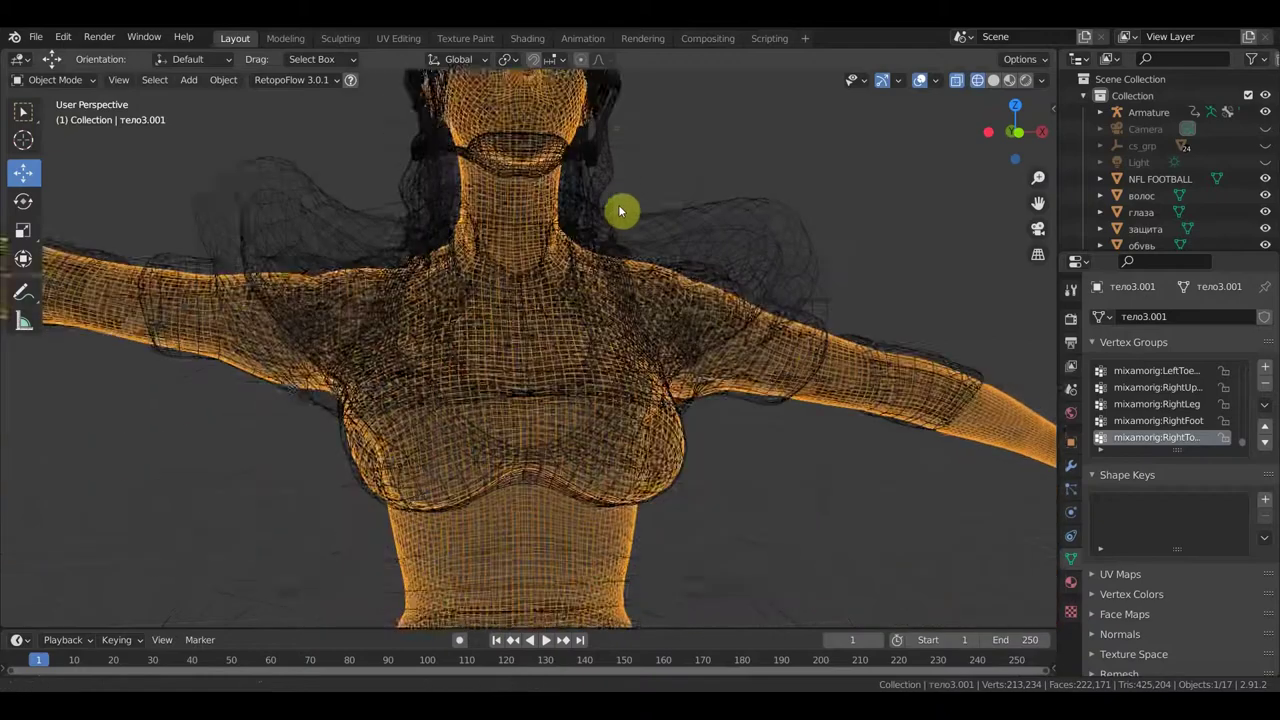
scroll(642, 387, "down", 3)
mouse_move(642, 387)
middle_mouse_down("shift")
mouse_move(629, 337)
mouse_move(640, 277)
middle_mouse_up("shift")
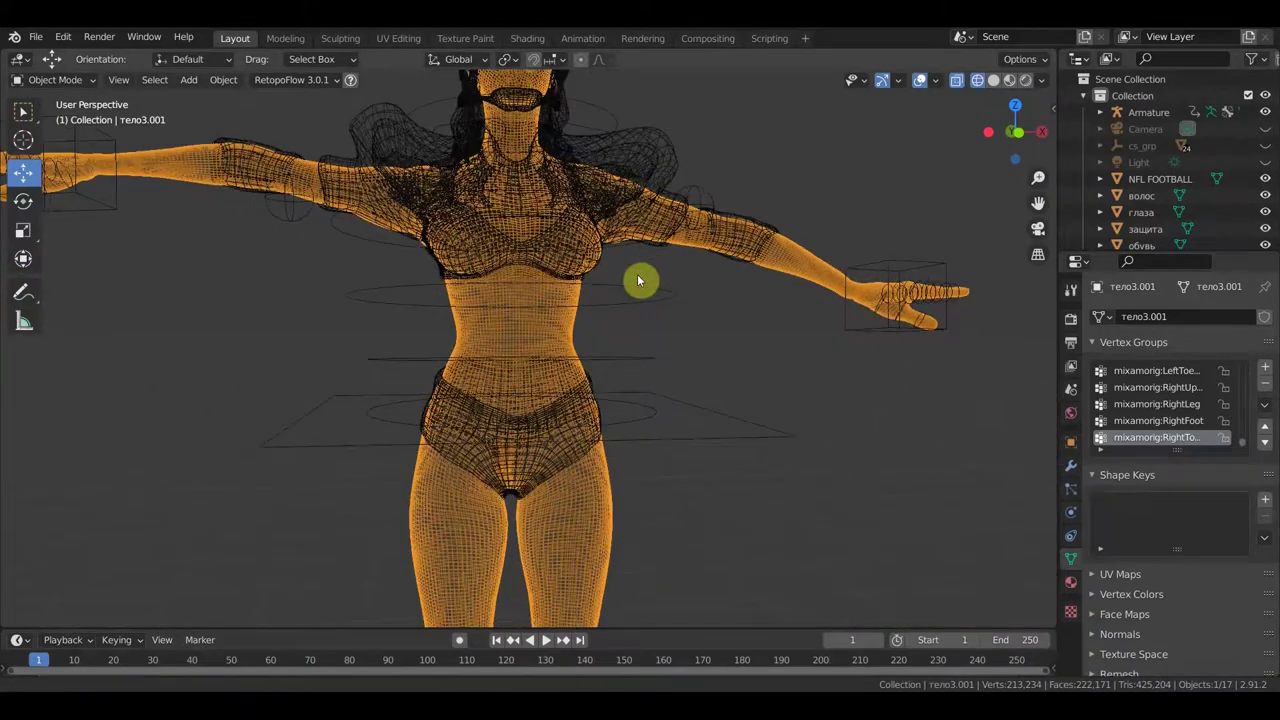
scroll(722, 405, "down", 2)
scroll(760, 452, "down", 2)
scroll(700, 450, "down", 2)
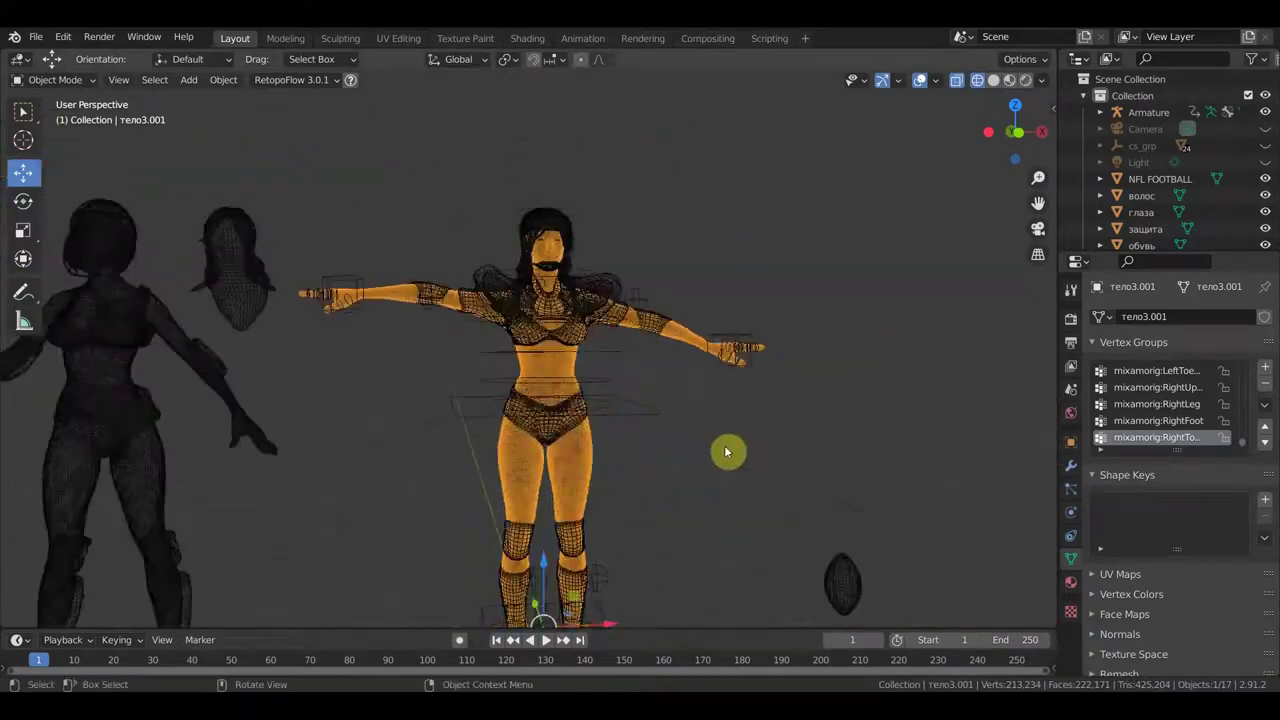
middle_click_drag(649, 446, 868, 354, "shift")
scroll(674, 403, "down", 2)
scroll(634, 437, "down", 2)
- Box-select and delete the eight extra objects left of the rigged figure
mouse_move(524, 546)
left_mouse_down()
mouse_move(534, 560)
mouse_move(238, 186)
mouse_move(128, 150)
left_mouse_up()
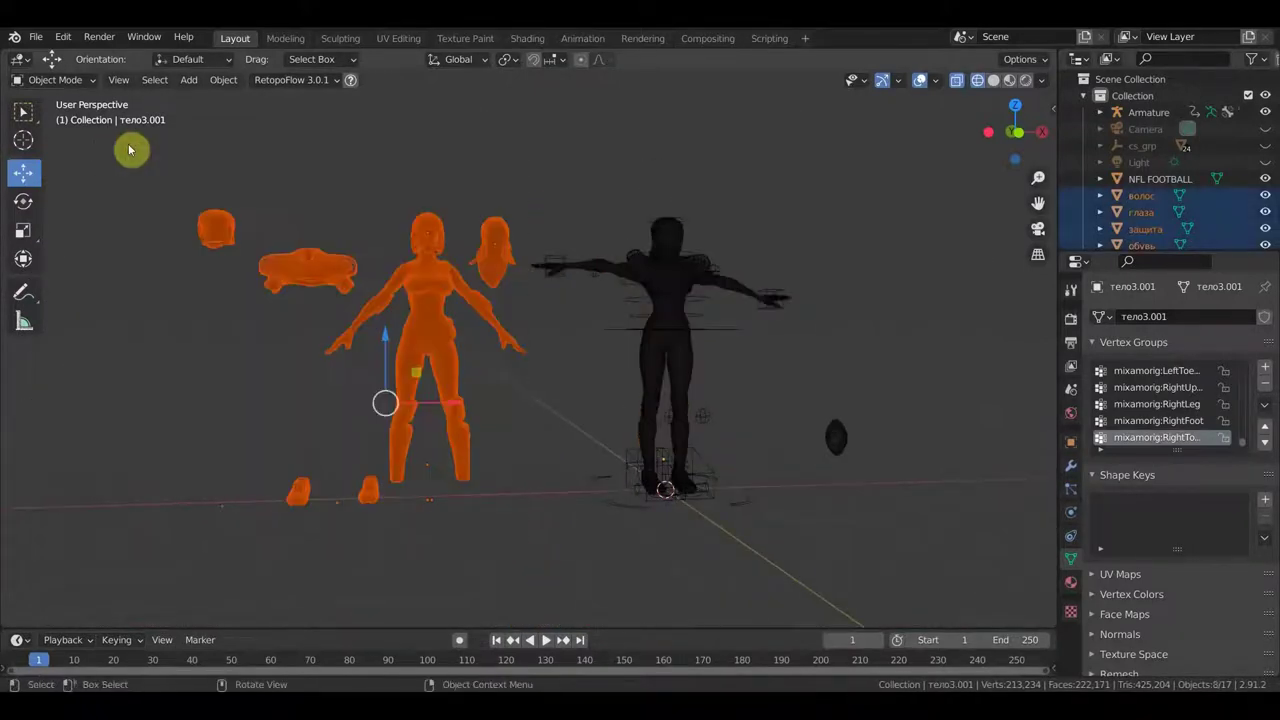
key("Delete")
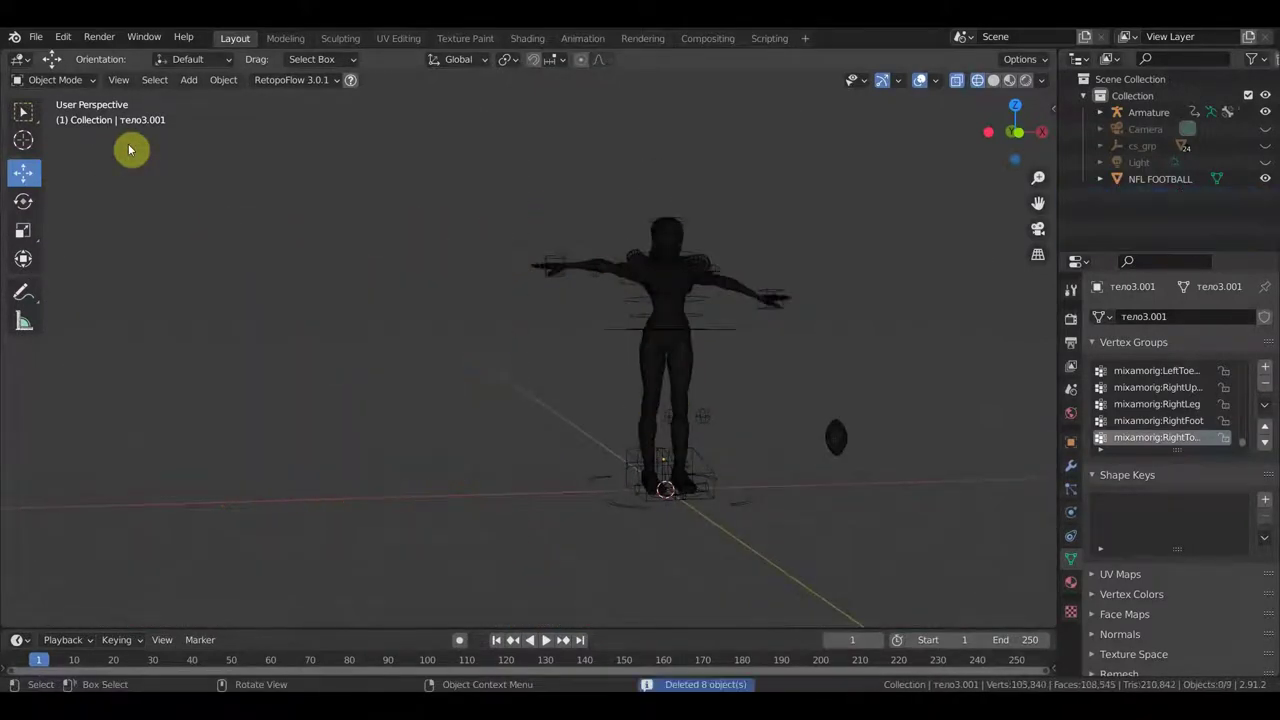
middle_click_drag(583, 257, 451, 294)
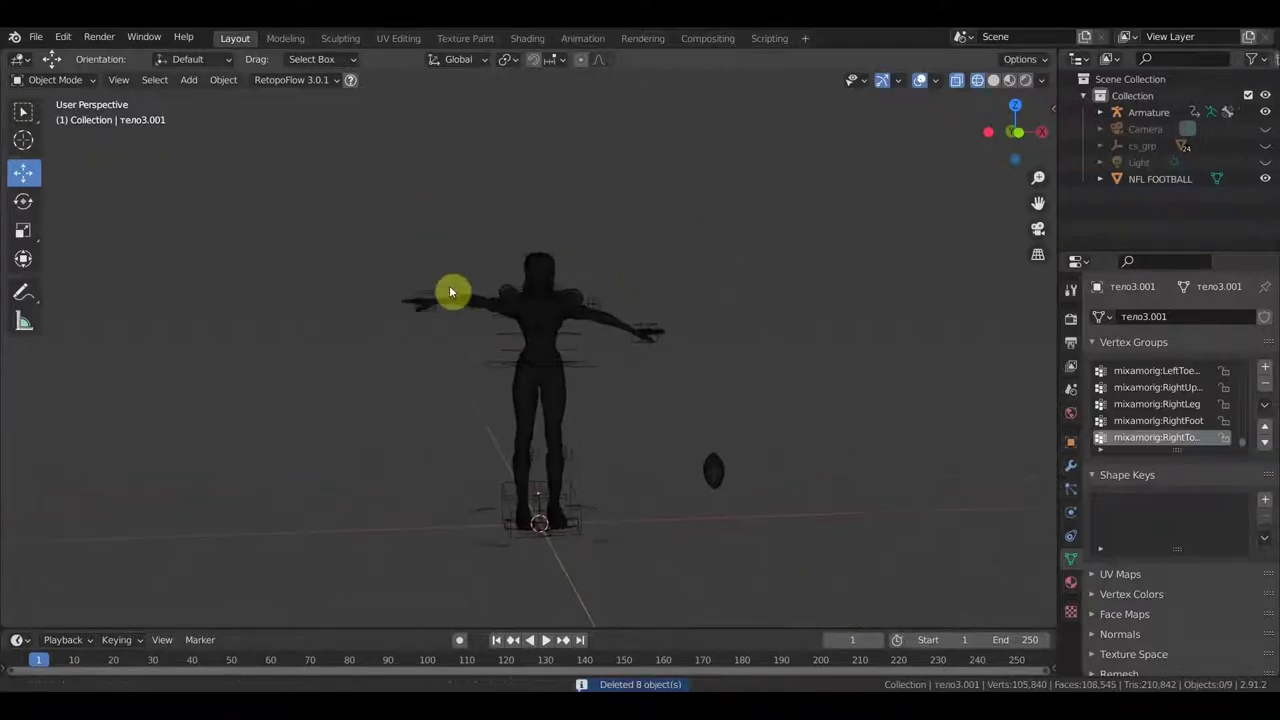
- Switch to Material Preview shading and put the armature into Pose Mode
left_click(993, 80)
scroll(709, 254, "up", 5)
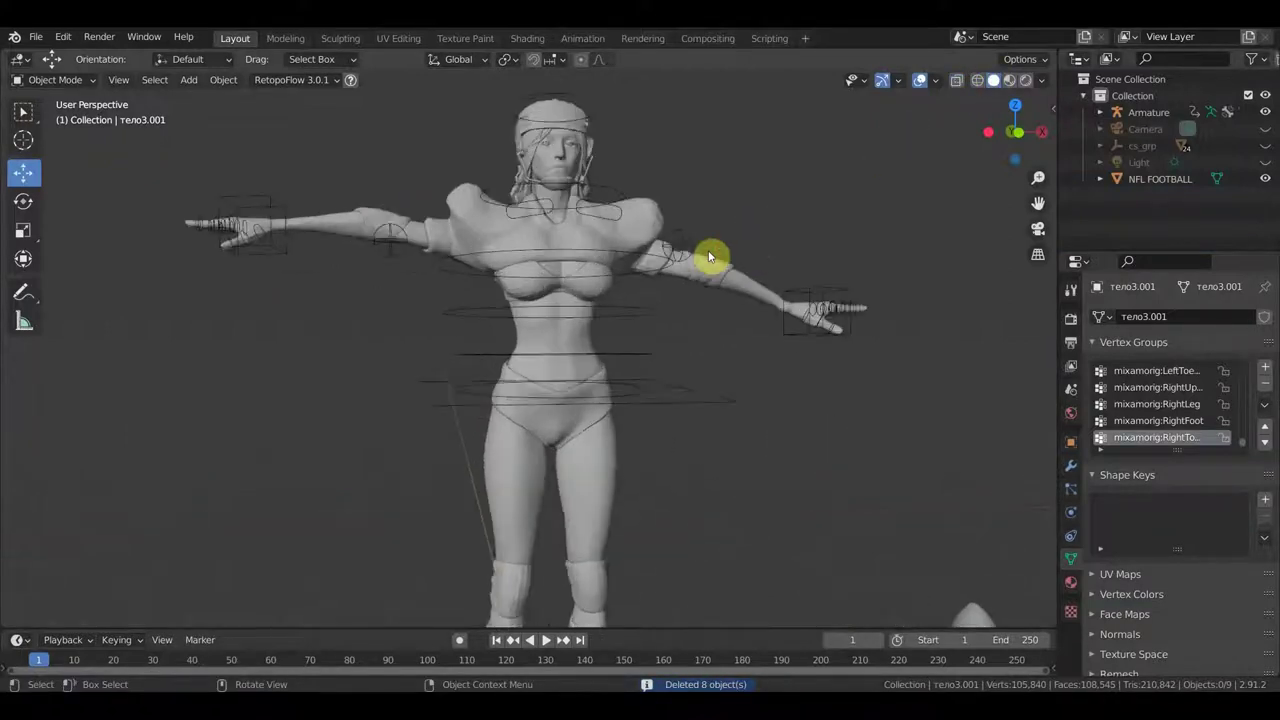
left_click(1009, 80)
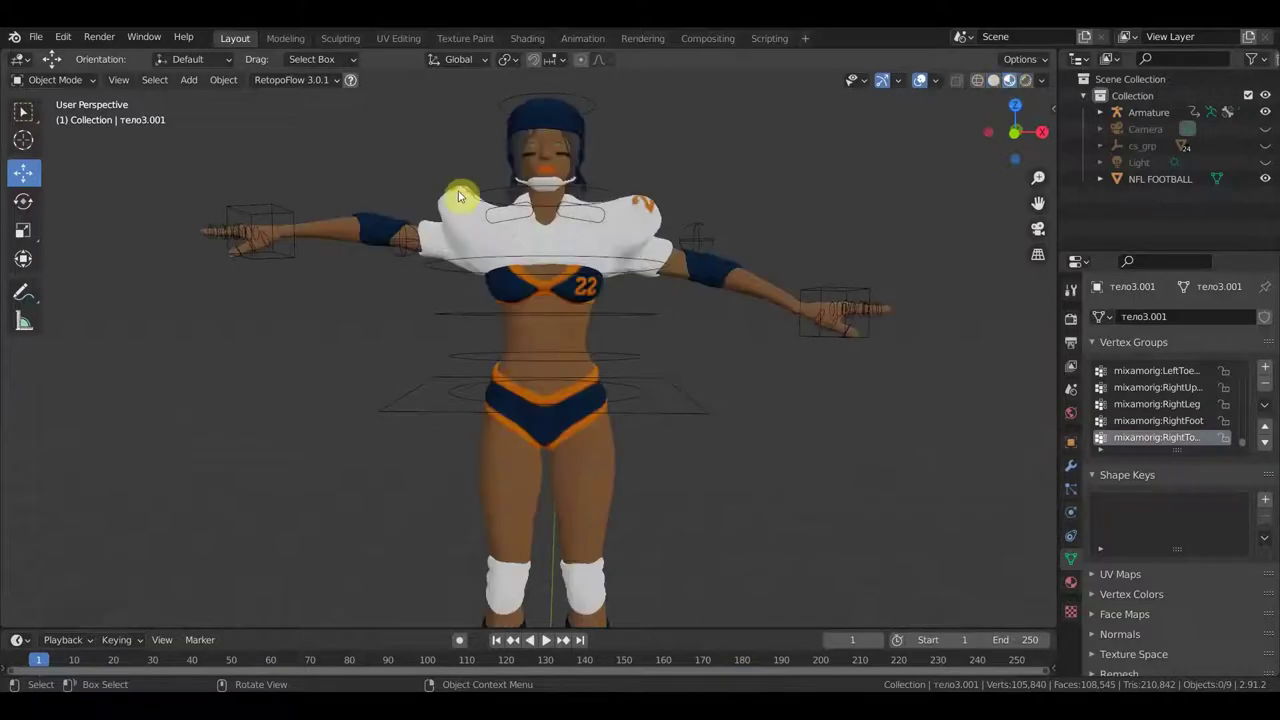
left_click(276, 214)
left_click(70, 80)
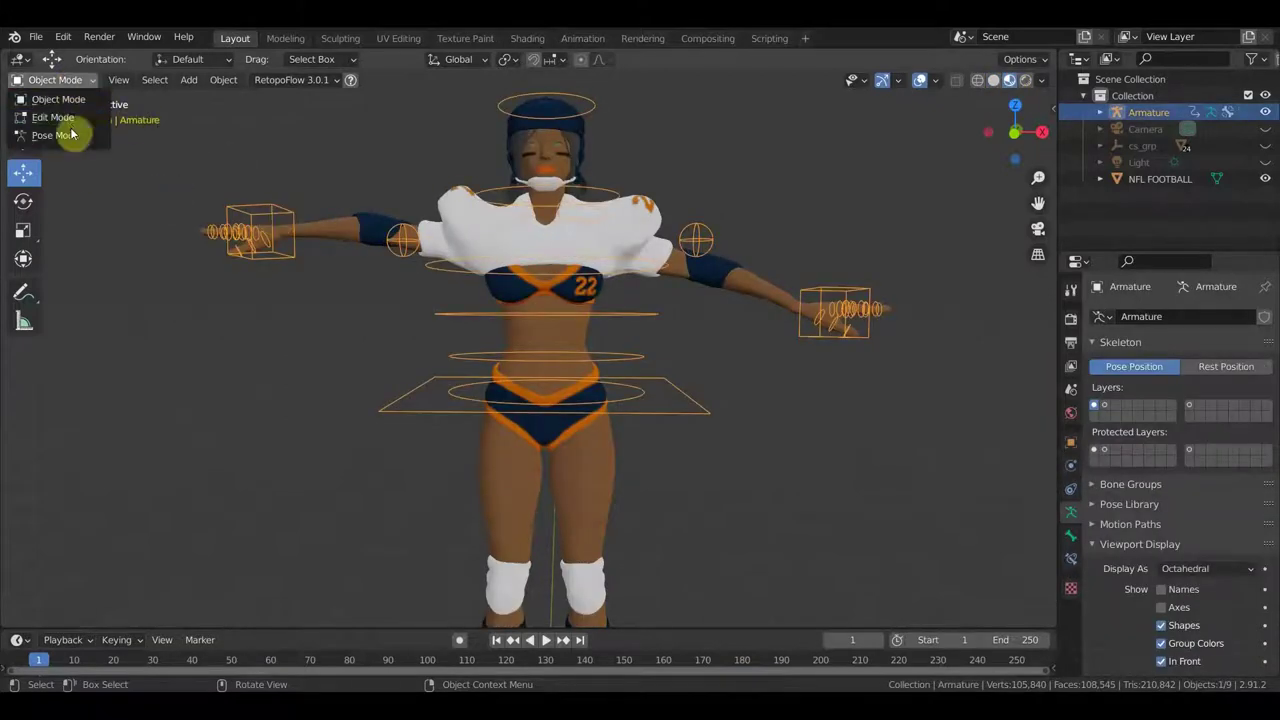
key("Return")
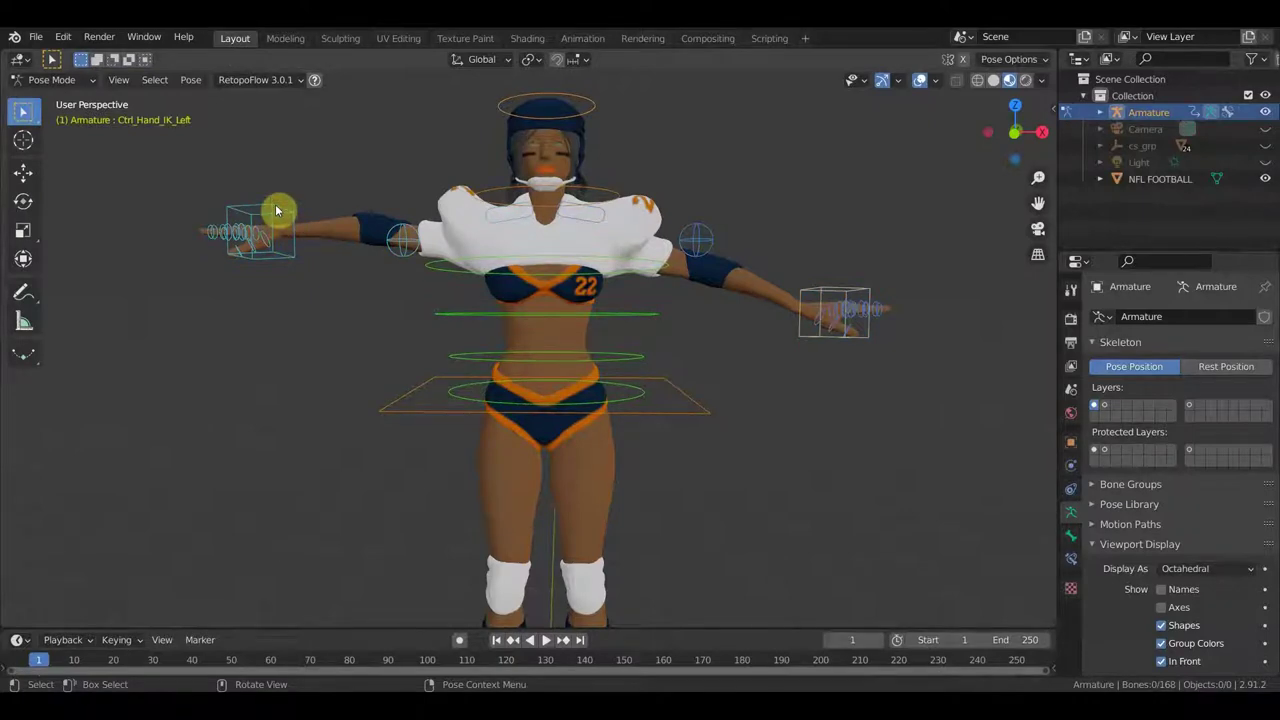
- Lower the Ctrl_Hand_IK_Right control to drop that arm, then return to Object Mode
left_click(285, 220)
key("g")
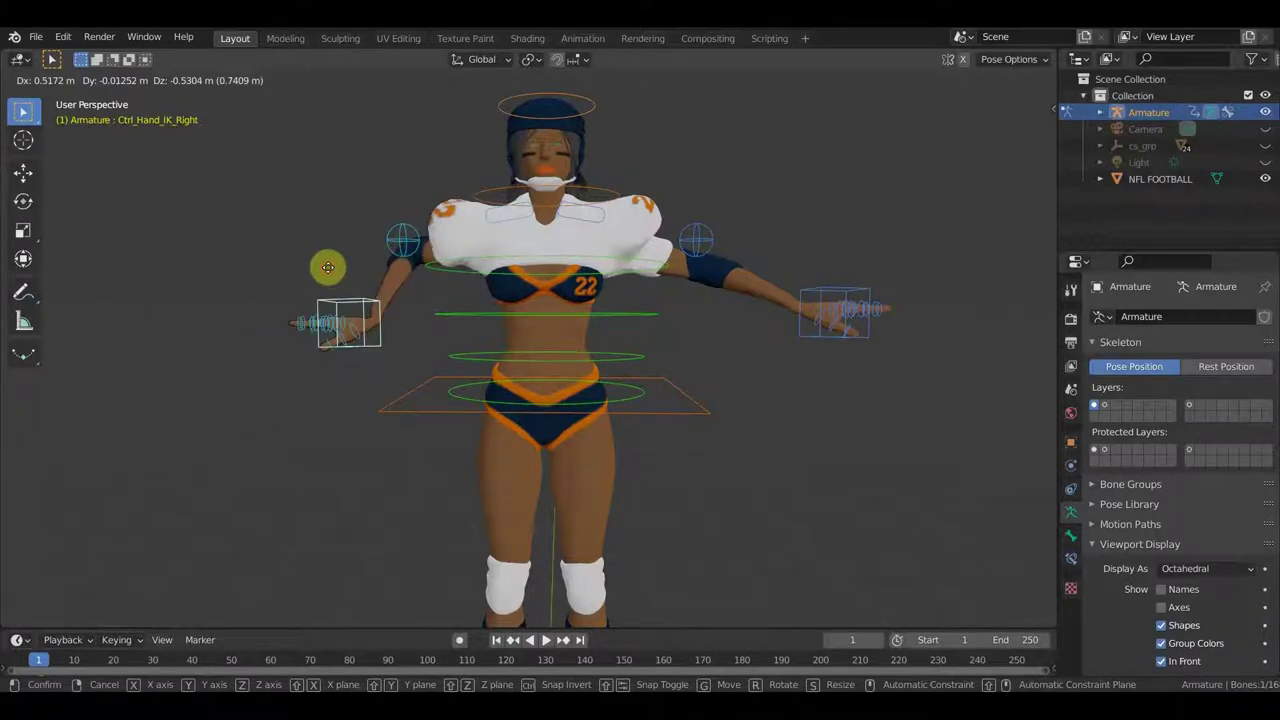
left_click(340, 277)
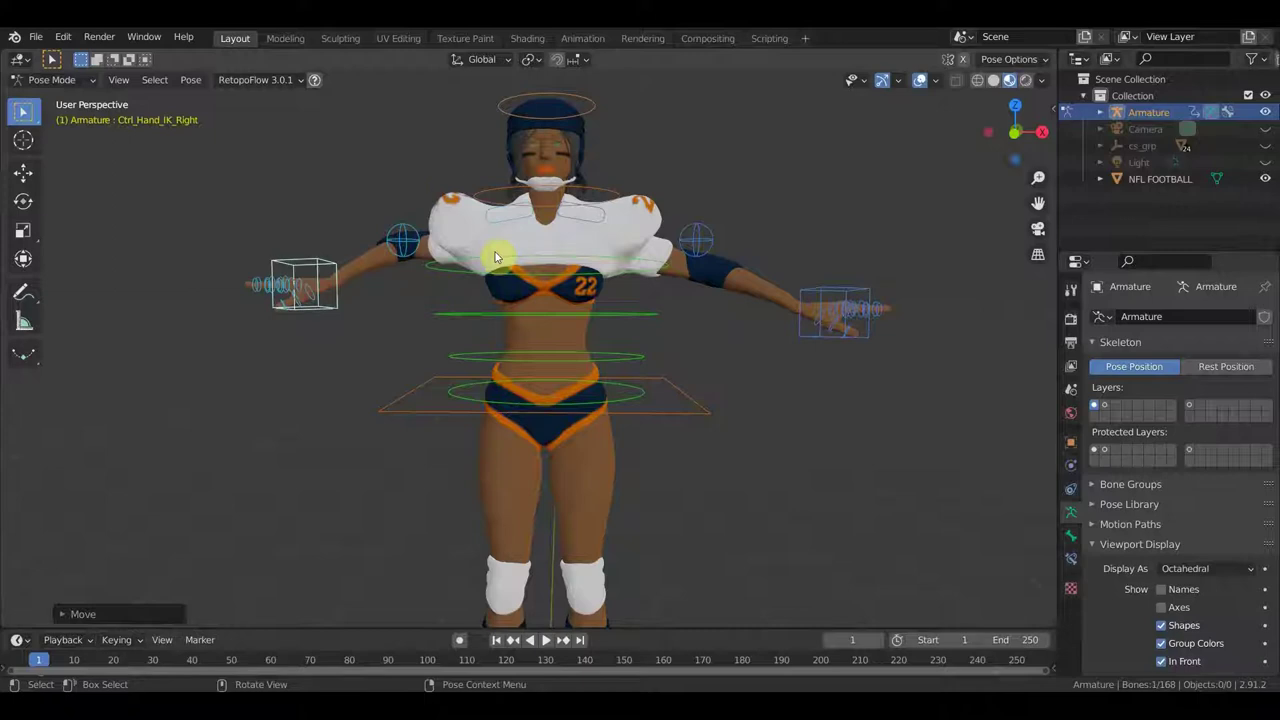
left_click(58, 82)
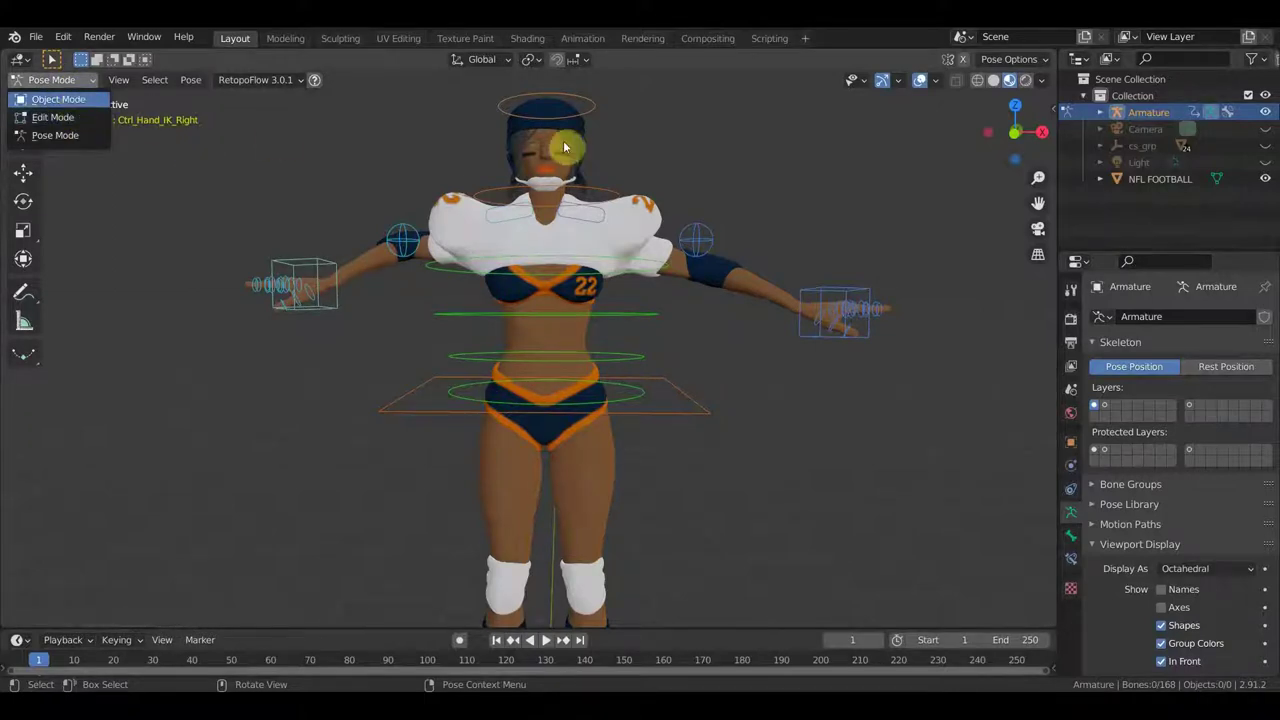
key("Return")
middle_click_drag(600, 149, 600, 277, "shift")
scroll(590, 263, "up", 3)
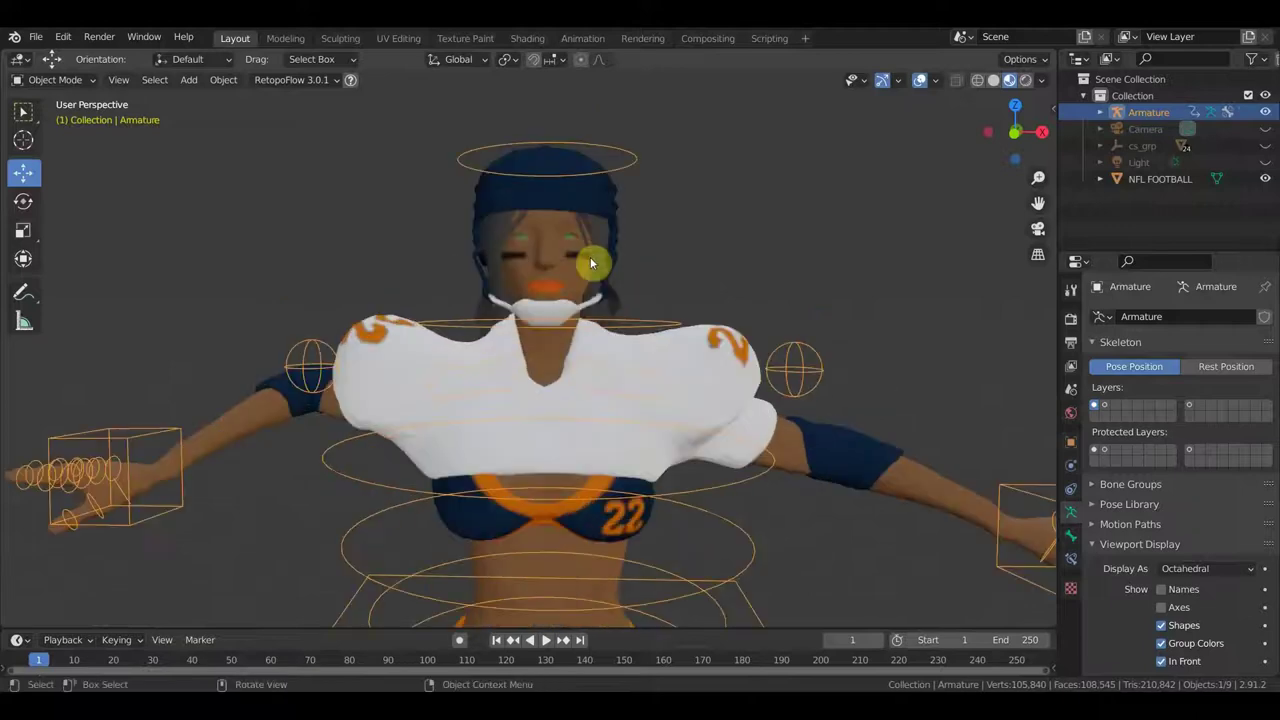
- Switch to wireframe shading and select the body mesh тело3.001 to see its Armature modifier
left_click(599, 198)
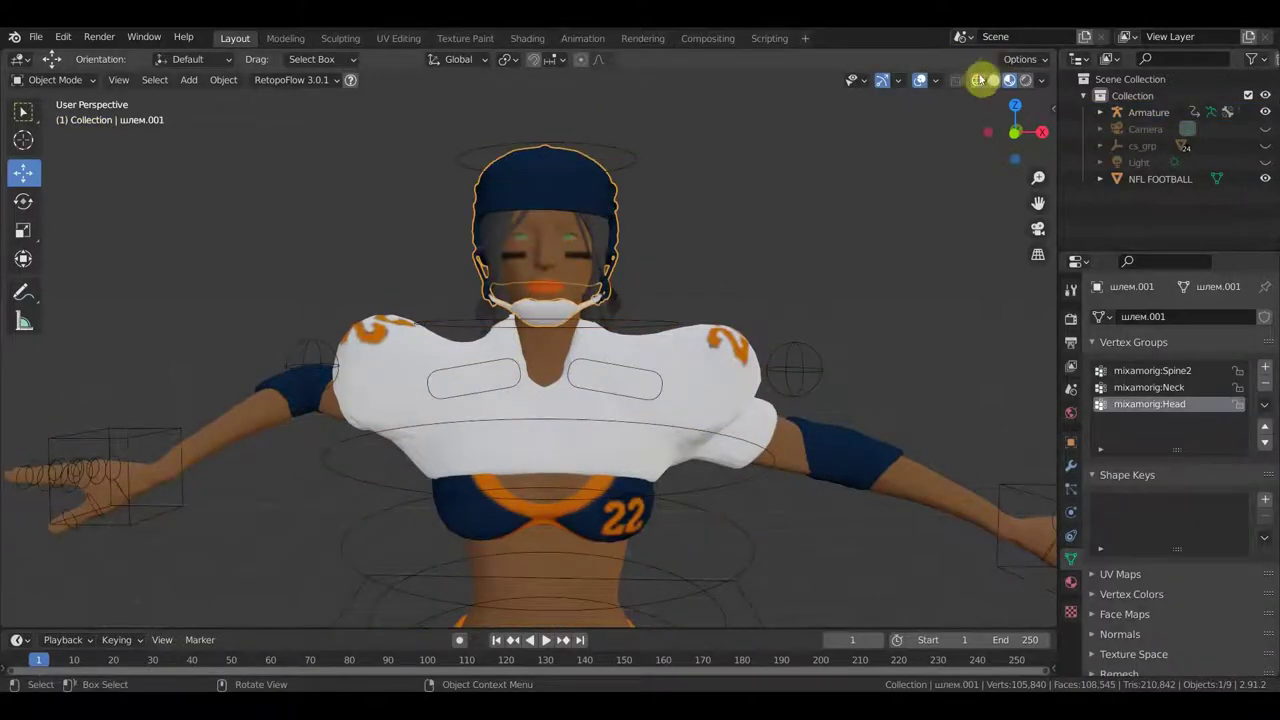
left_click(977, 81)
mouse_move(848, 206)
middle_mouse_down()
mouse_move(908, 277)
mouse_move(958, 274)
middle_mouse_up()
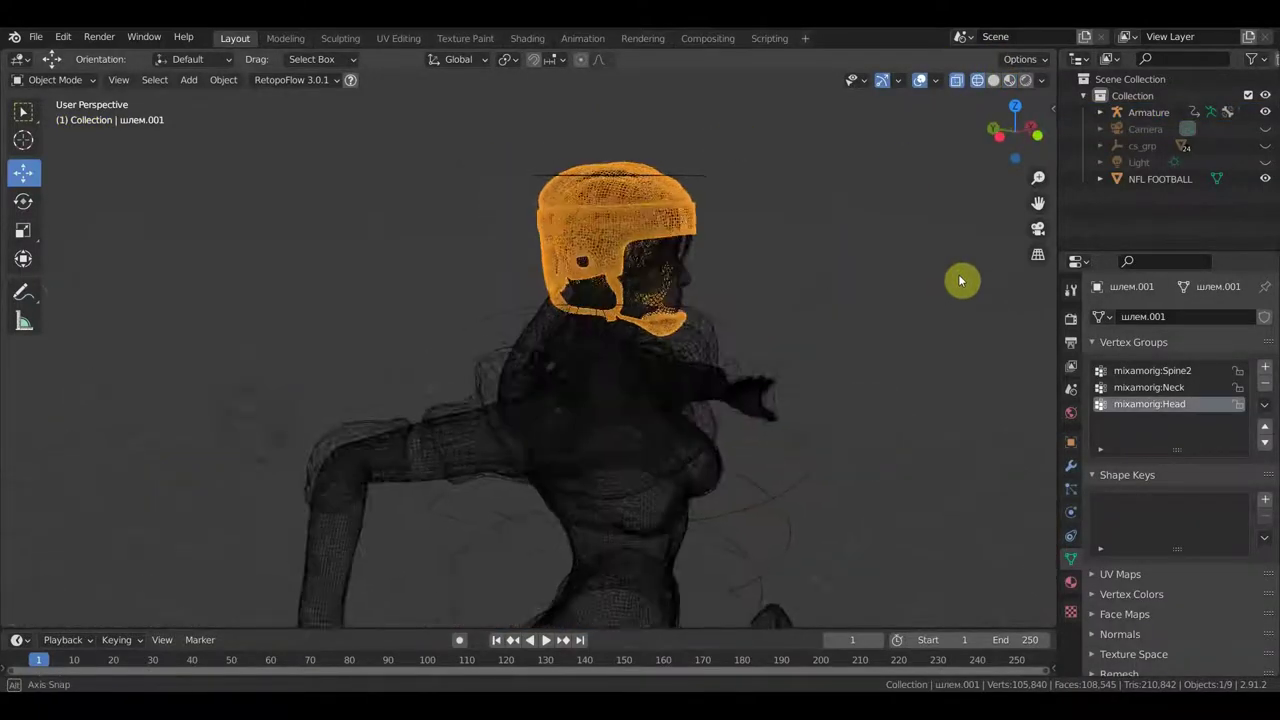
middle_click_drag(882, 353, 702, 264, "shift")
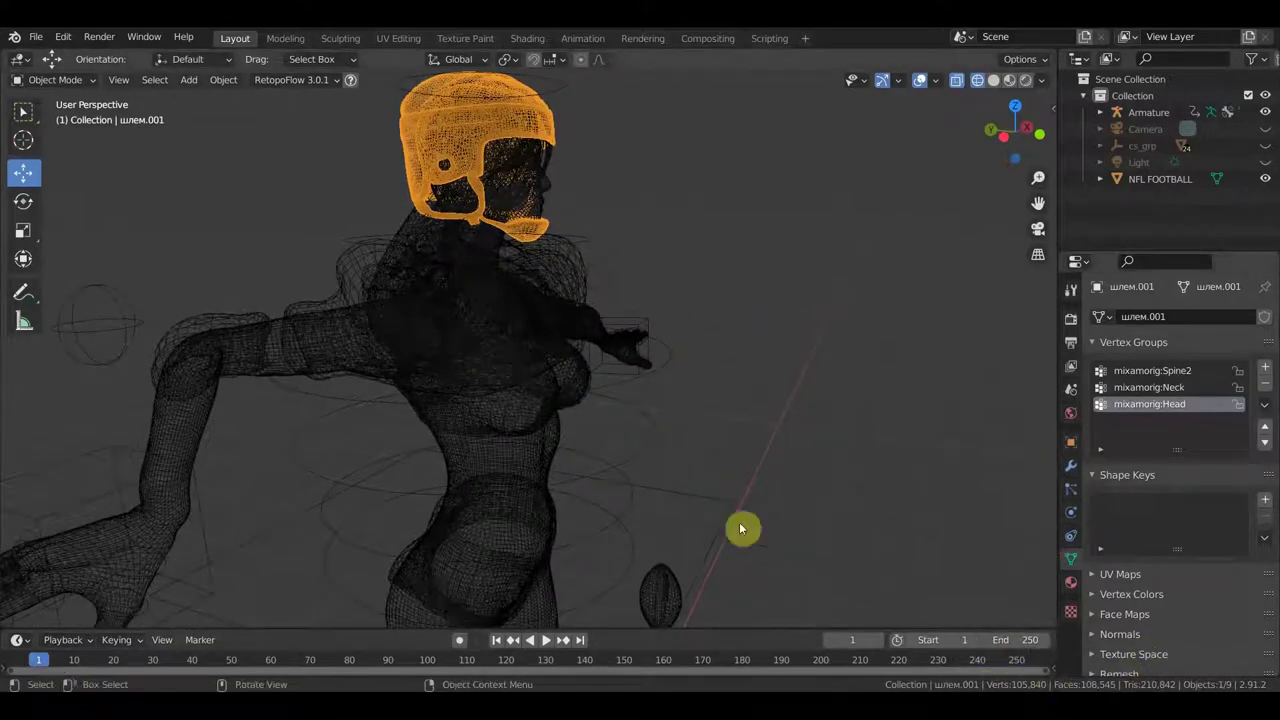
mouse_move(670, 603)
middle_mouse_down()
mouse_move(594, 491)
mouse_move(489, 491)
mouse_move(508, 490)
mouse_move(374, 394)
middle_mouse_up()
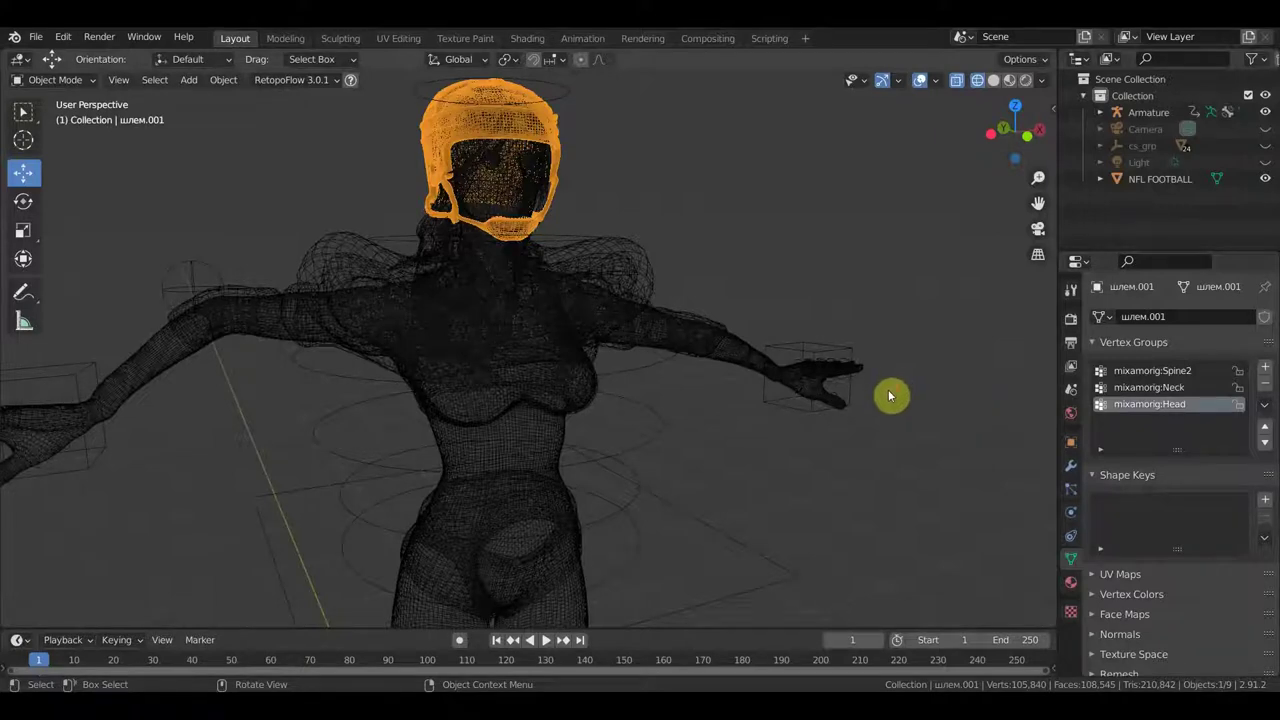
left_click(719, 364)
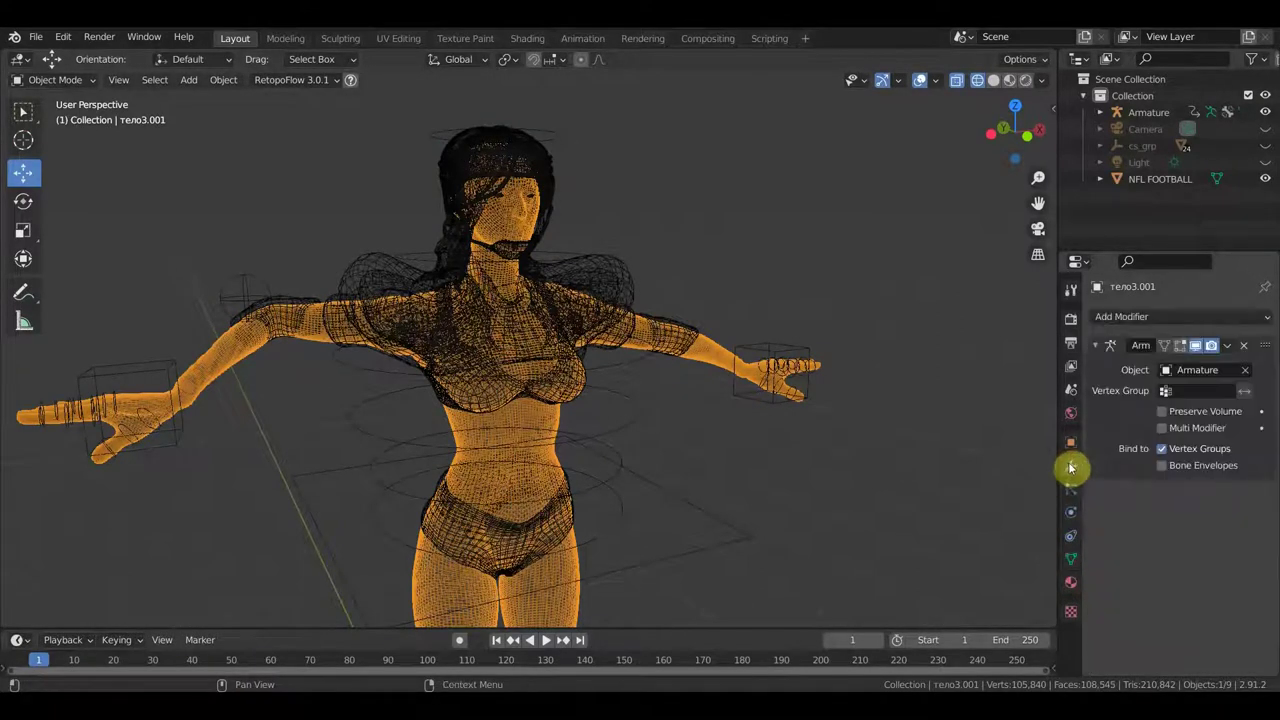
- Add a Decimate modifier to тело3.001 at ratio 0.2260 and apply it
left_click(1155, 316)
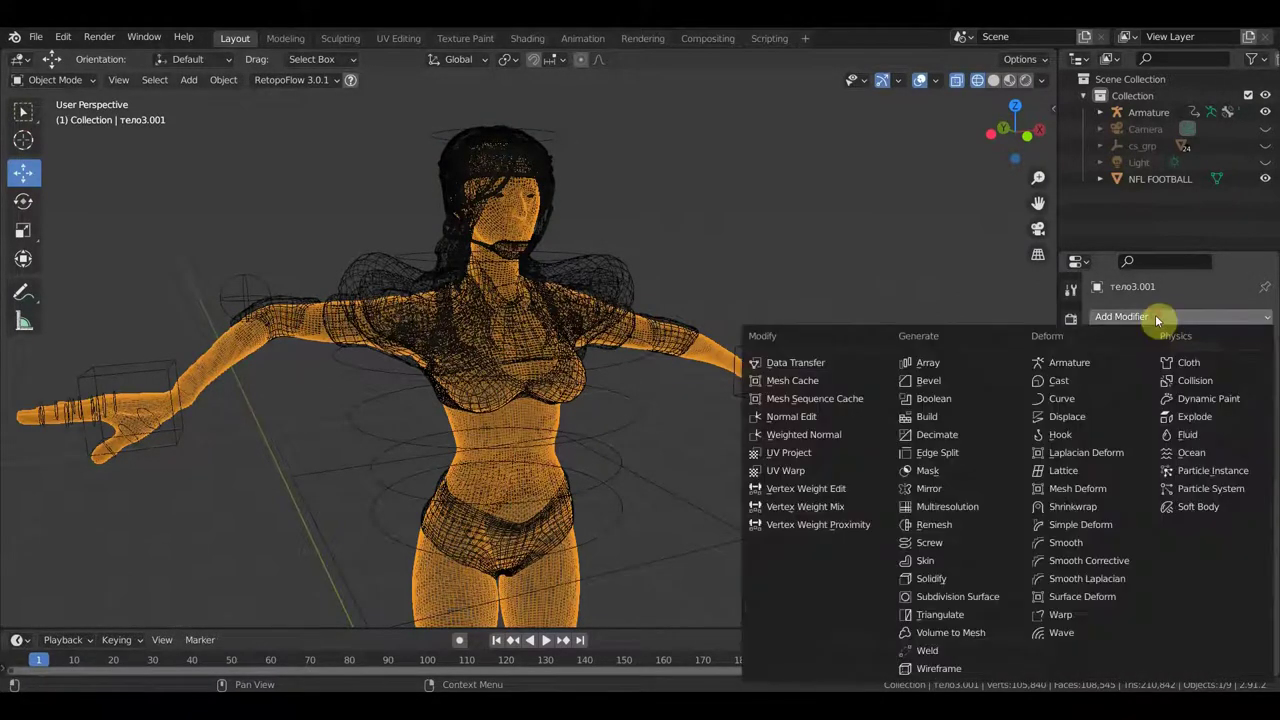
left_click(952, 436)
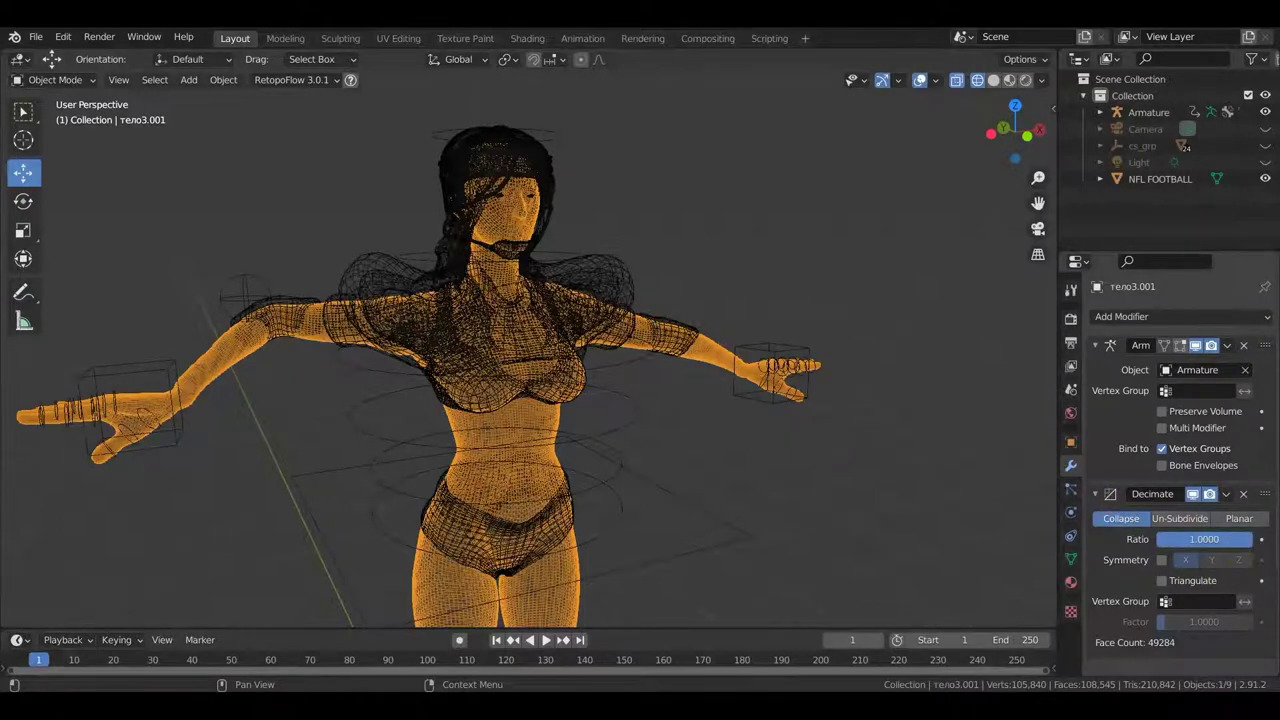
mouse_move(1250, 539)
left_mouse_down()
mouse_move(1159, 539)
mouse_move(1180, 541)
left_mouse_up()
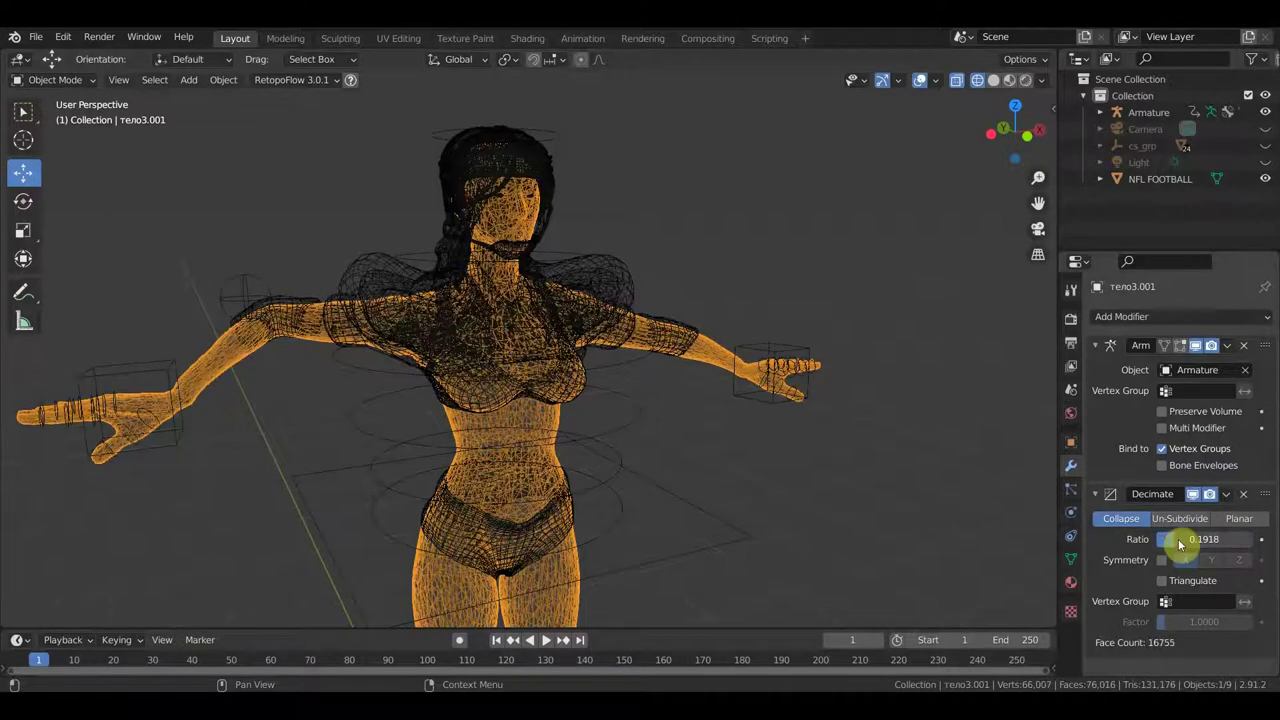
left_click(1227, 497)
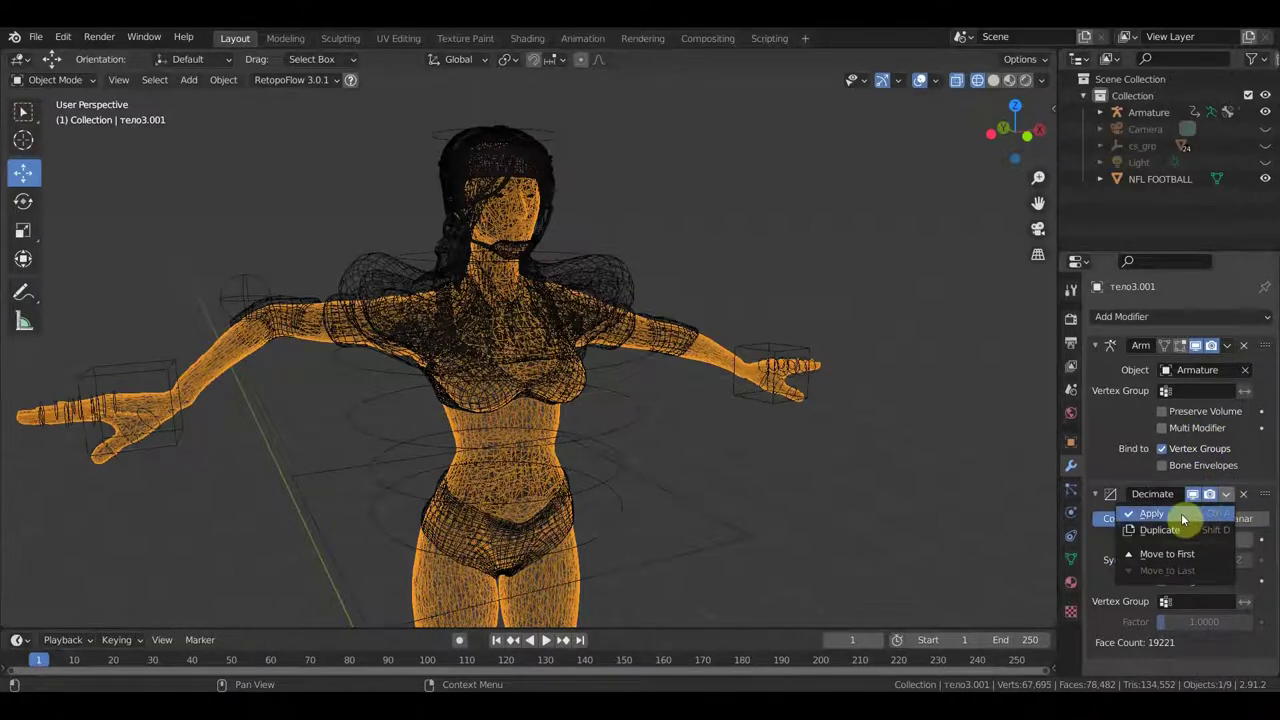
key("ctrl+a")
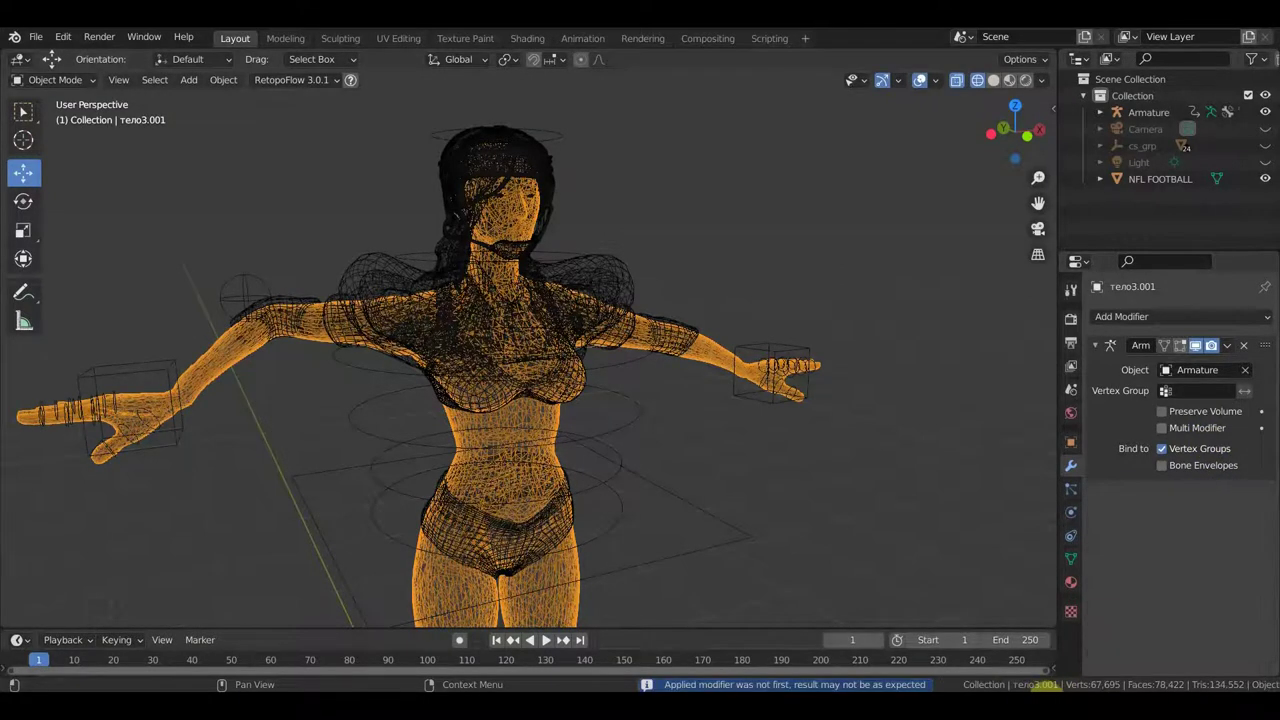
left_click(533, 161)
- Add a Decimate modifier to helmet шлем.001 at ratio 0.1986 and apply it
left_click(508, 160)
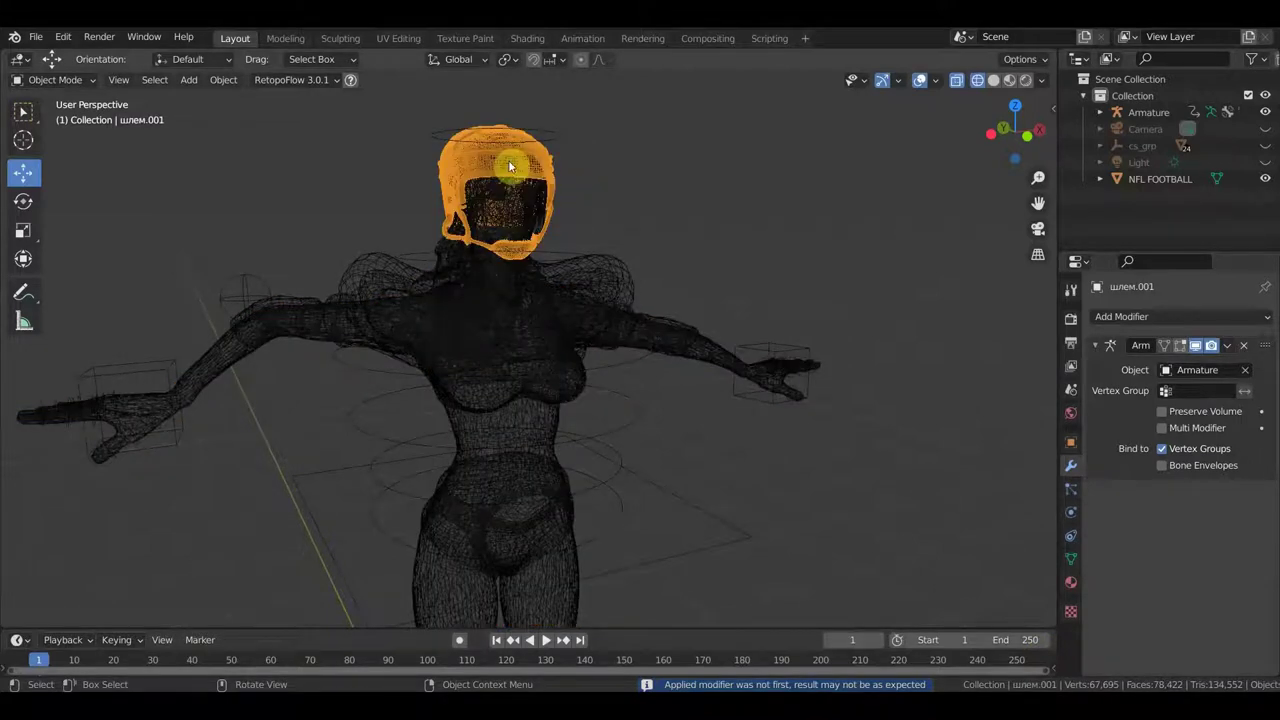
left_click(1170, 318)
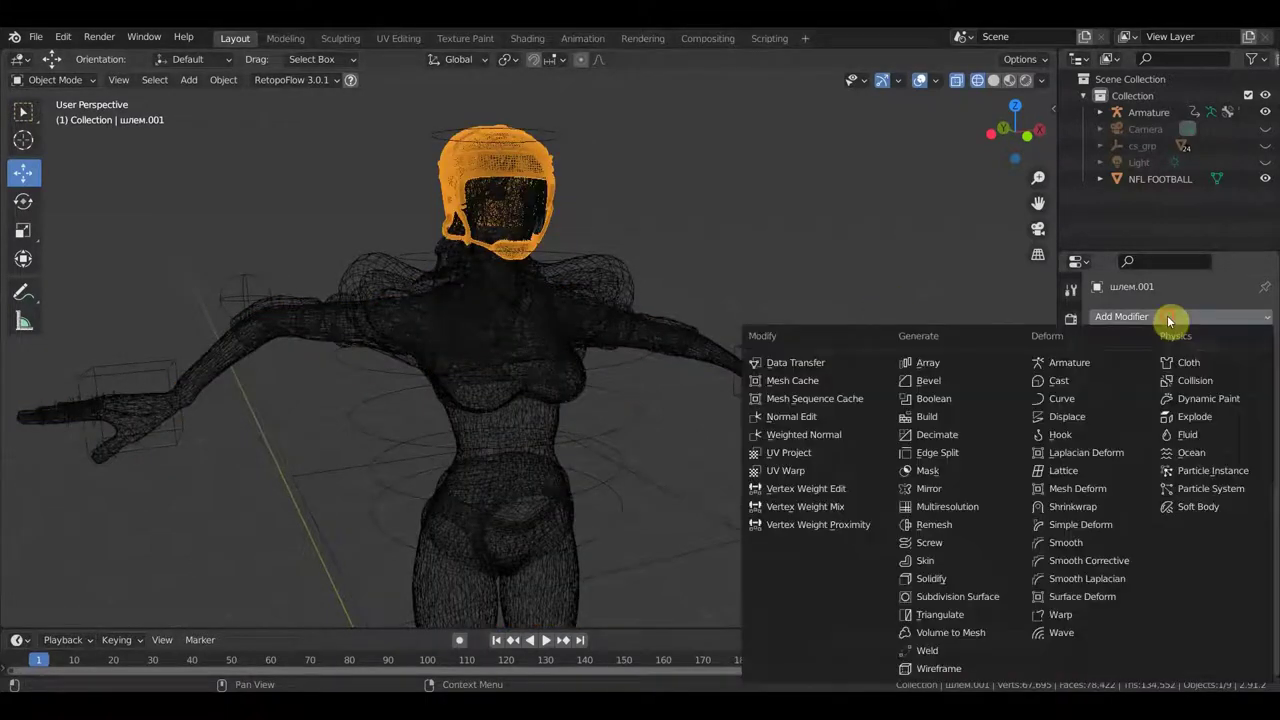
left_click(955, 436)
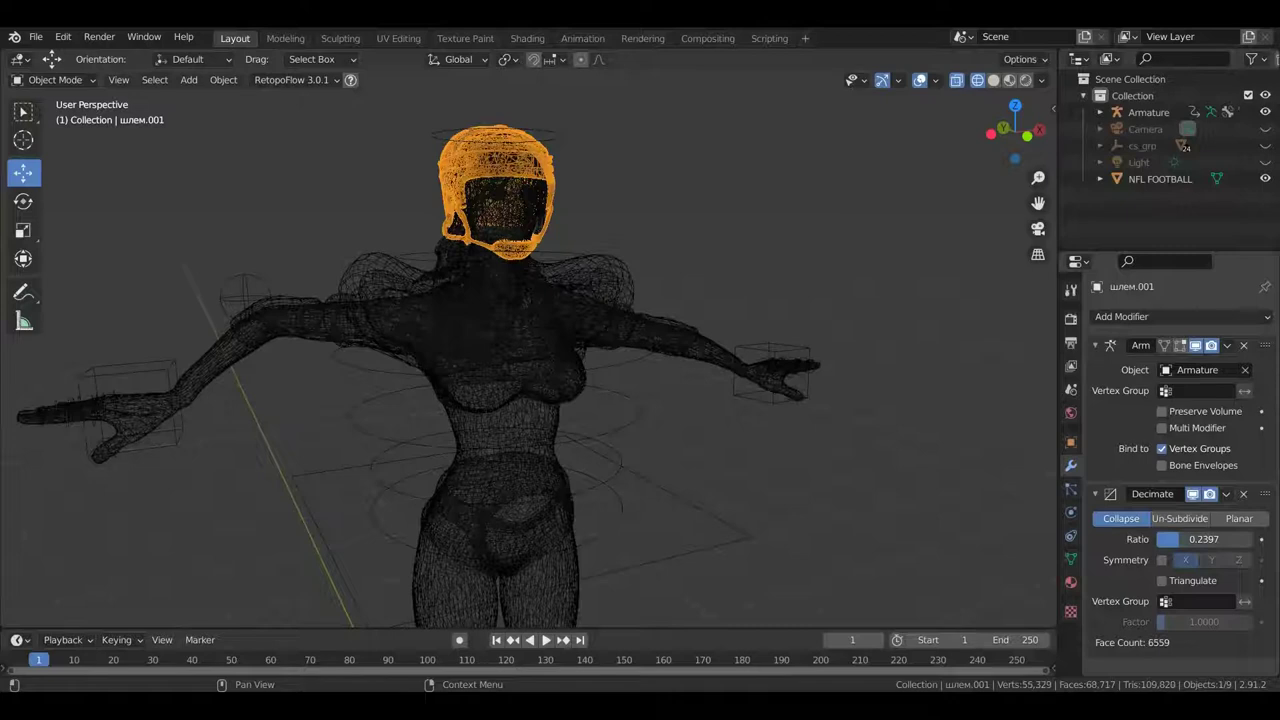
mouse_move(1204, 539)
left_mouse_down()
mouse_move(1185, 539)
mouse_move(1218, 539)
left_mouse_up()
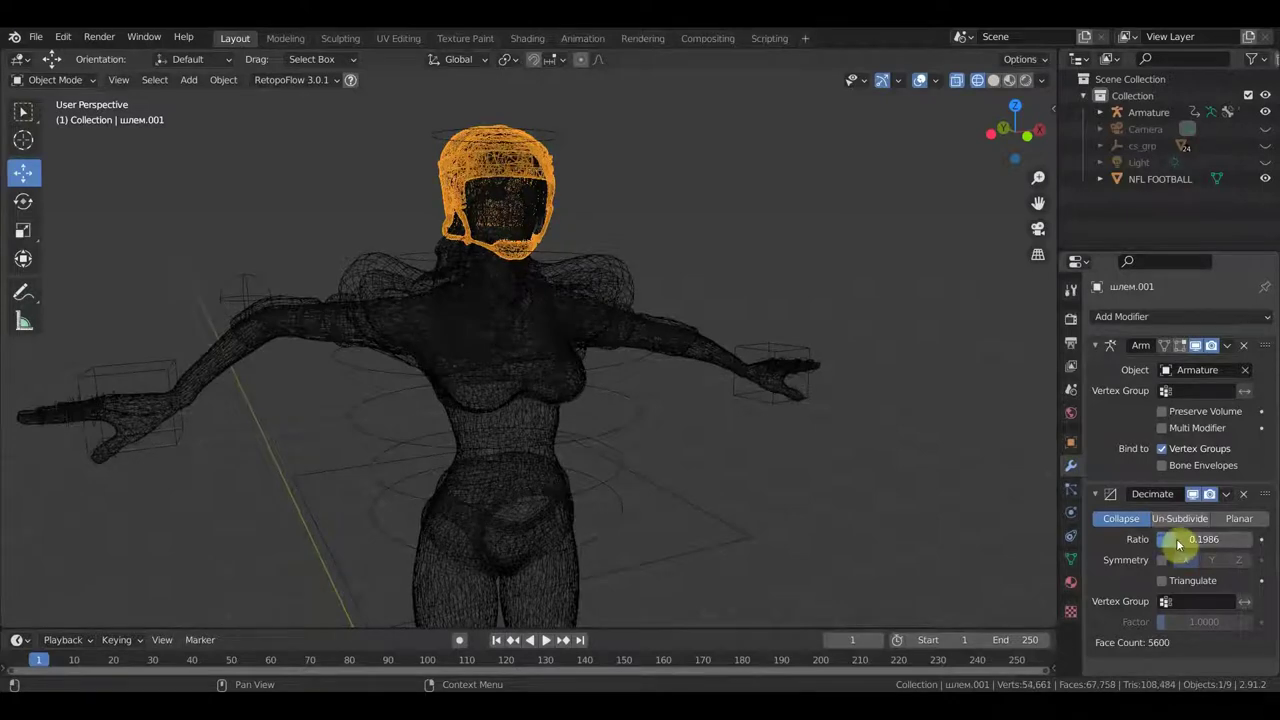
left_click(1226, 494)
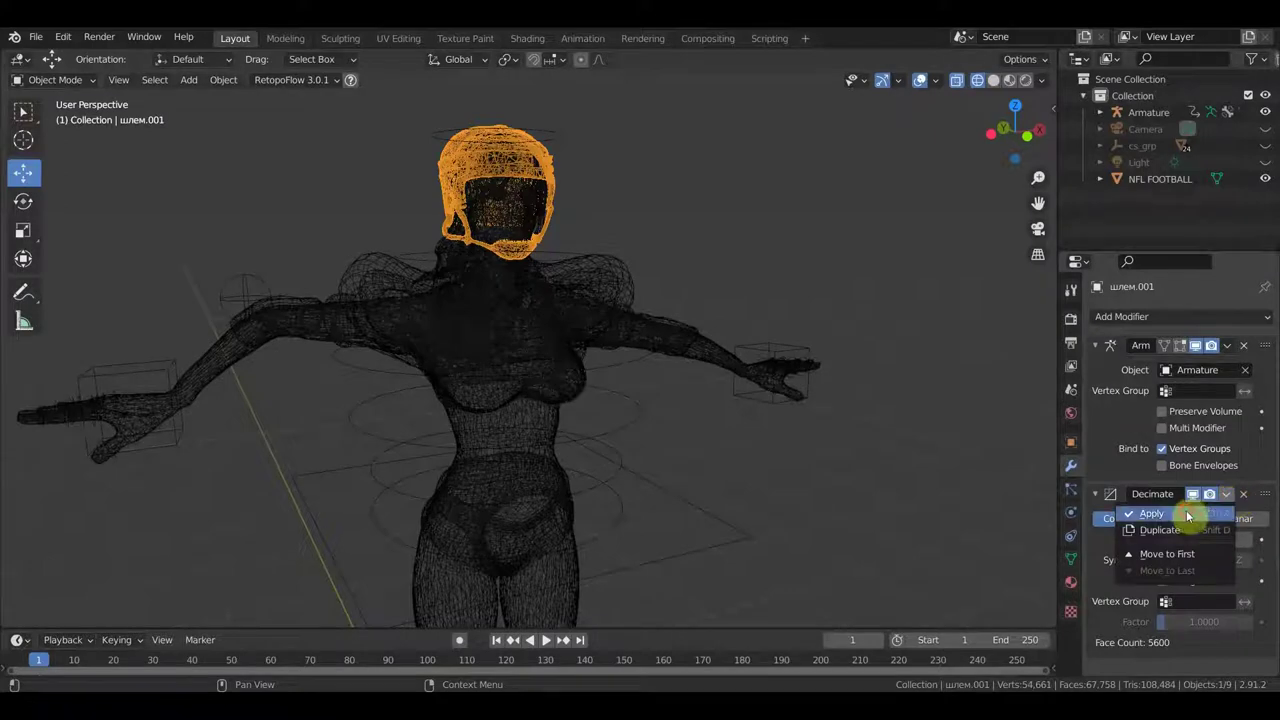
left_click(1188, 515)
left_click(455, 262)
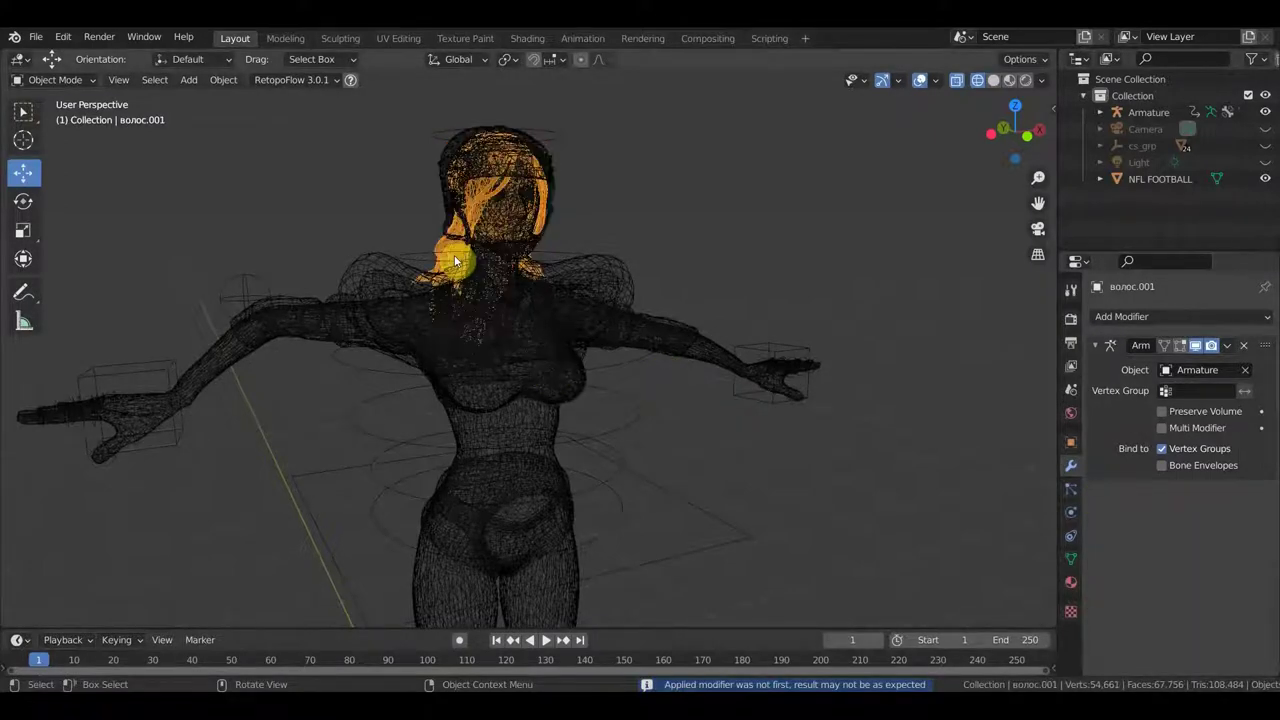
scroll(484, 265, "up", 3)
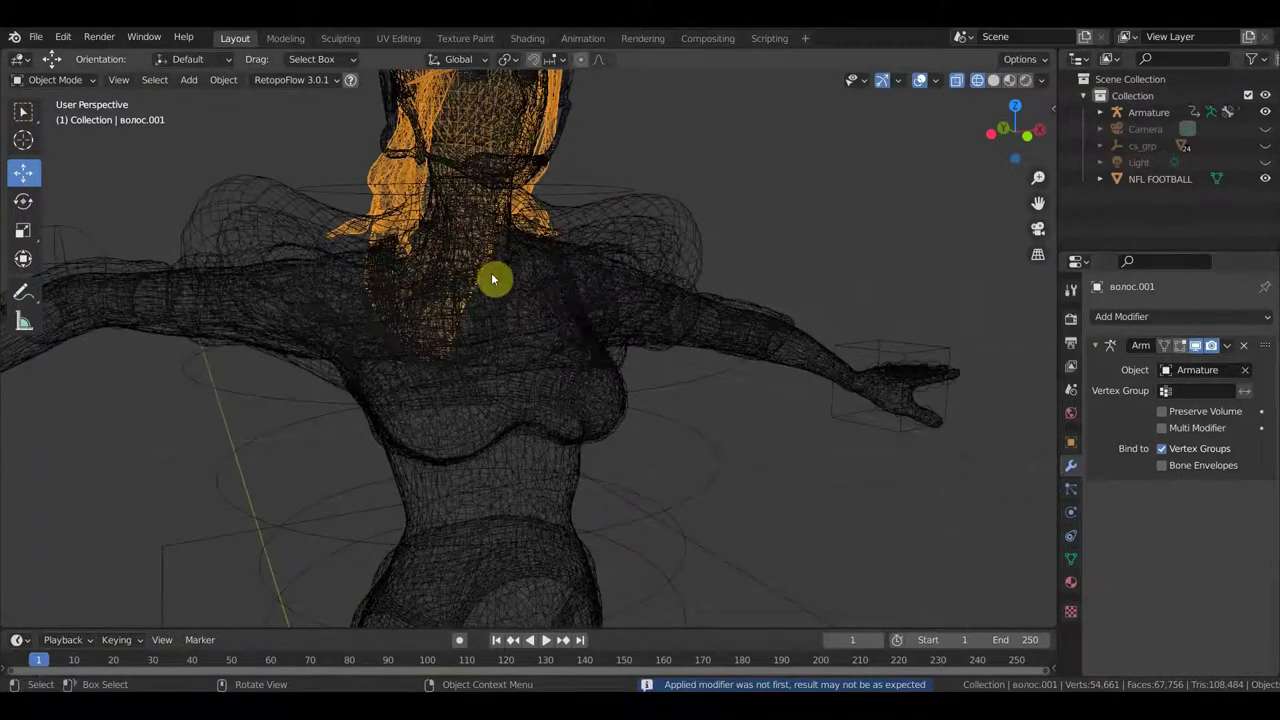
scroll(492, 279, "down", 2)
scroll(490, 300, "down", 2)
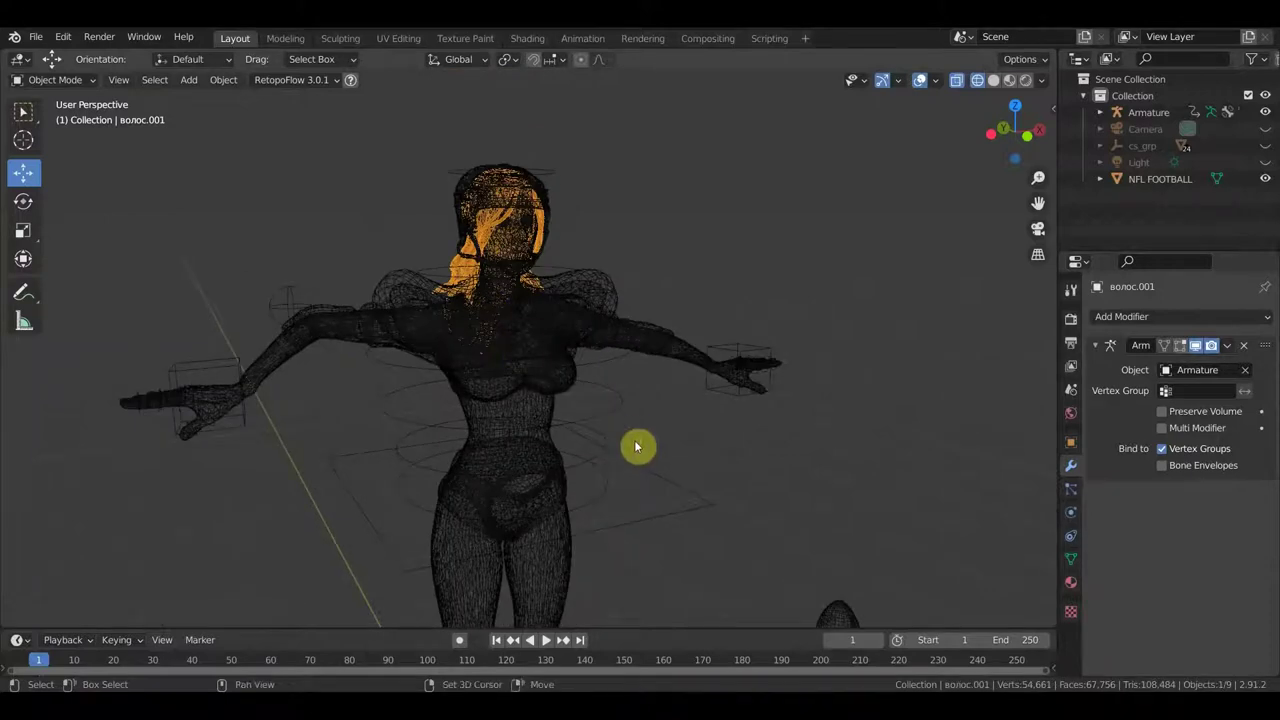
scroll(660, 134, "down", 3, "shift")
scroll(637, 269, "down", 3, "shift")
scroll(514, 149, "up", 2)
left_click(514, 148)
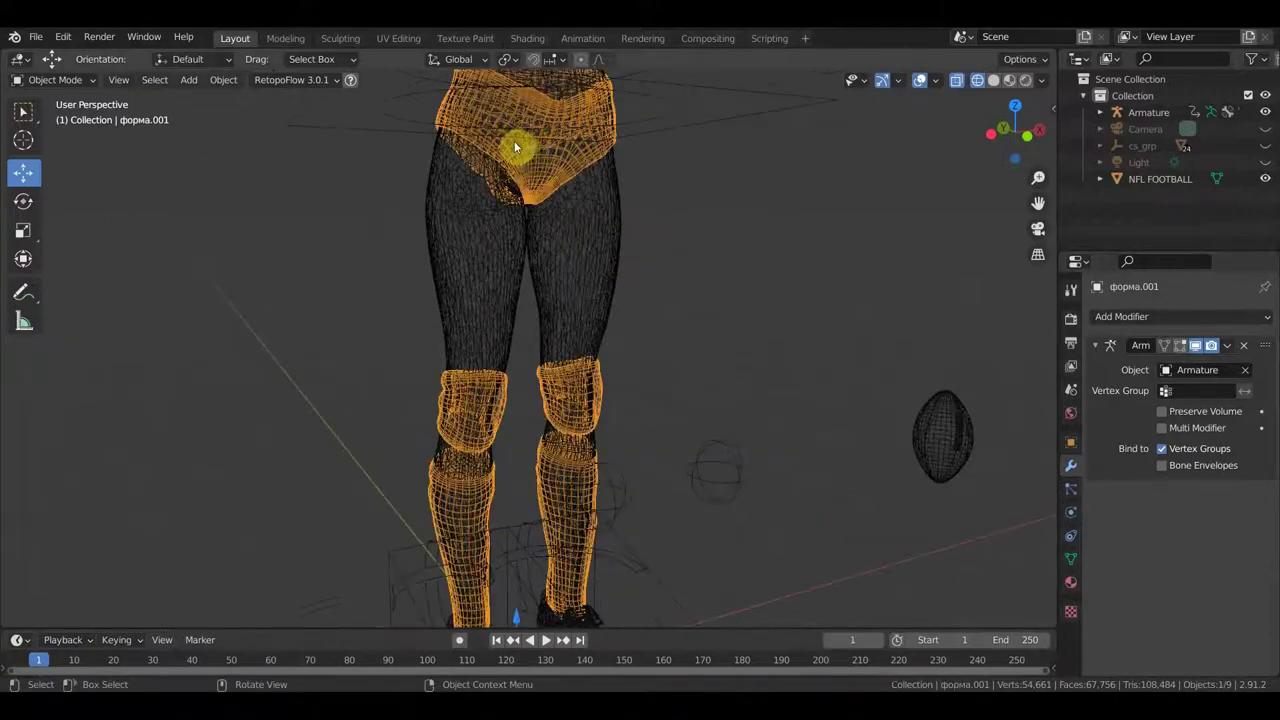
mouse_move(646, 366)
middle_mouse_down("shift")
mouse_move(651, 203)
mouse_move(643, 337)
mouse_move(597, 331)
mouse_move(640, 334)
middle_mouse_up("shift")
scroll(645, 340, "up", 3)
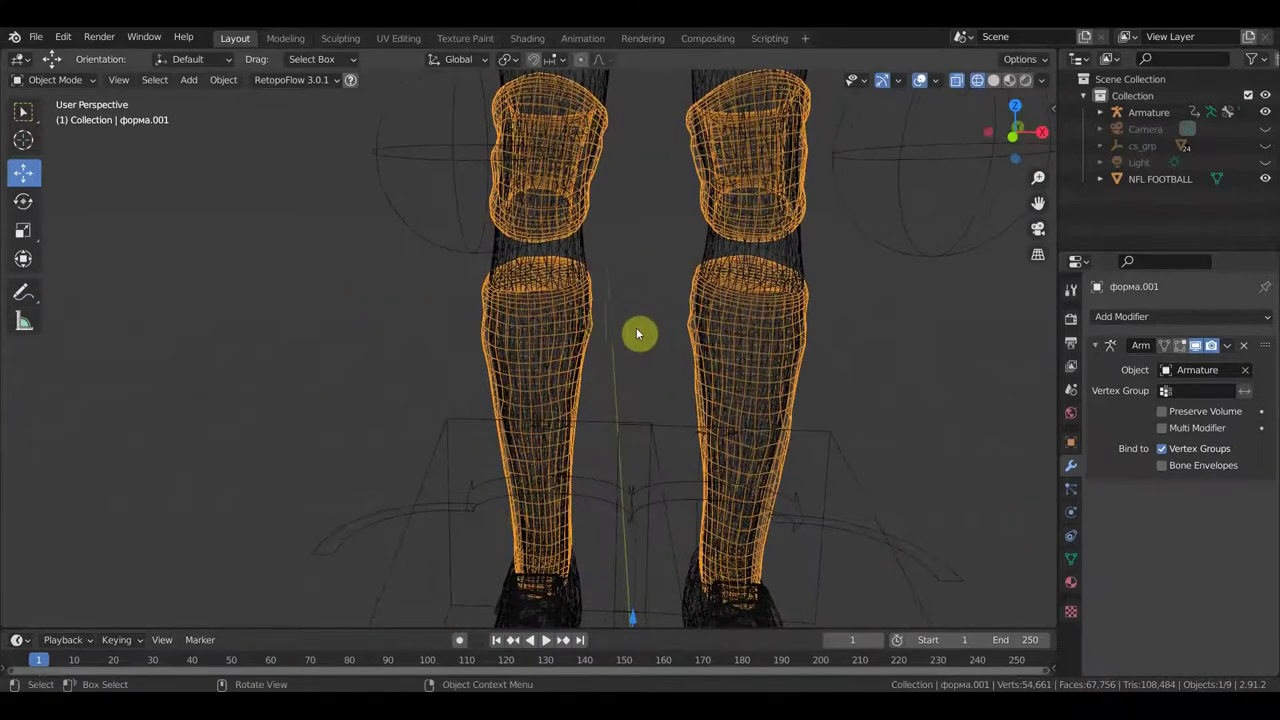
scroll(640, 334, "down", 4)
middle_click_drag(654, 610, 654, 162)
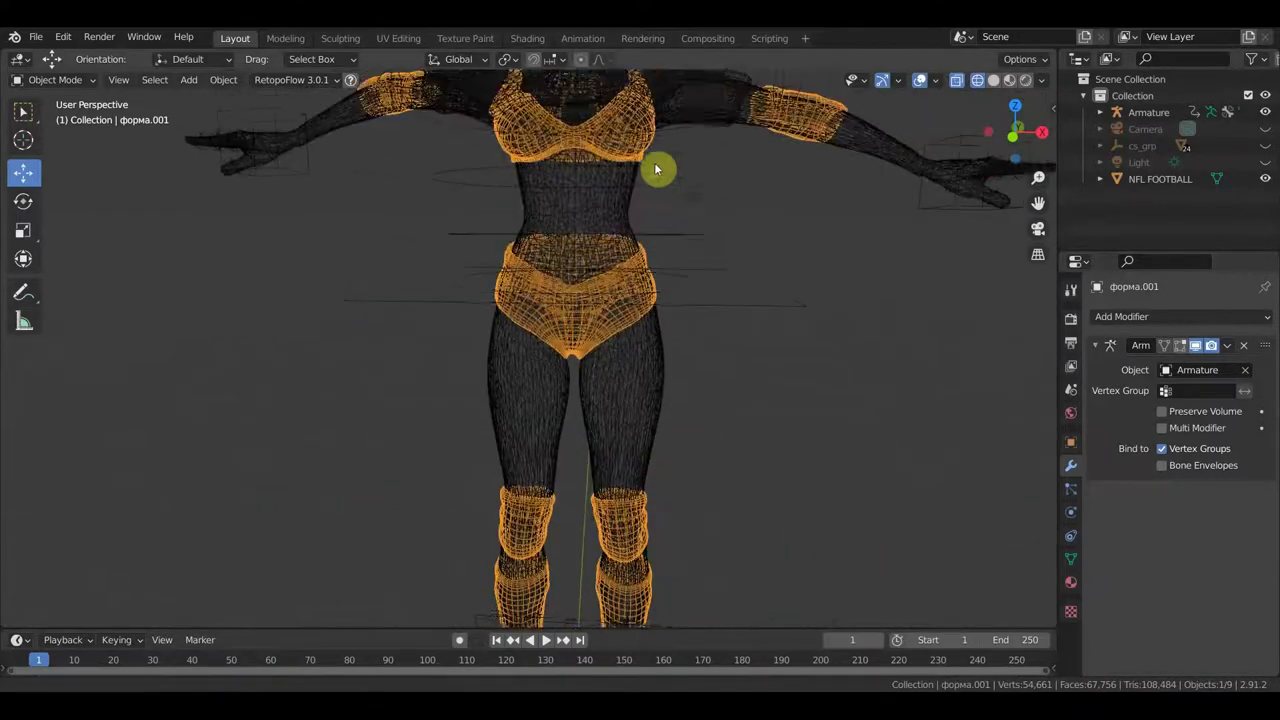
middle_click_drag(687, 289, 670, 420)
scroll(668, 420, "up", 3)
scroll(743, 223, "up", 2)
mouse_move(743, 223)
middle_mouse_down()
mouse_move(734, 314)
mouse_move(645, 271)
middle_mouse_up()
left_click(592, 260)
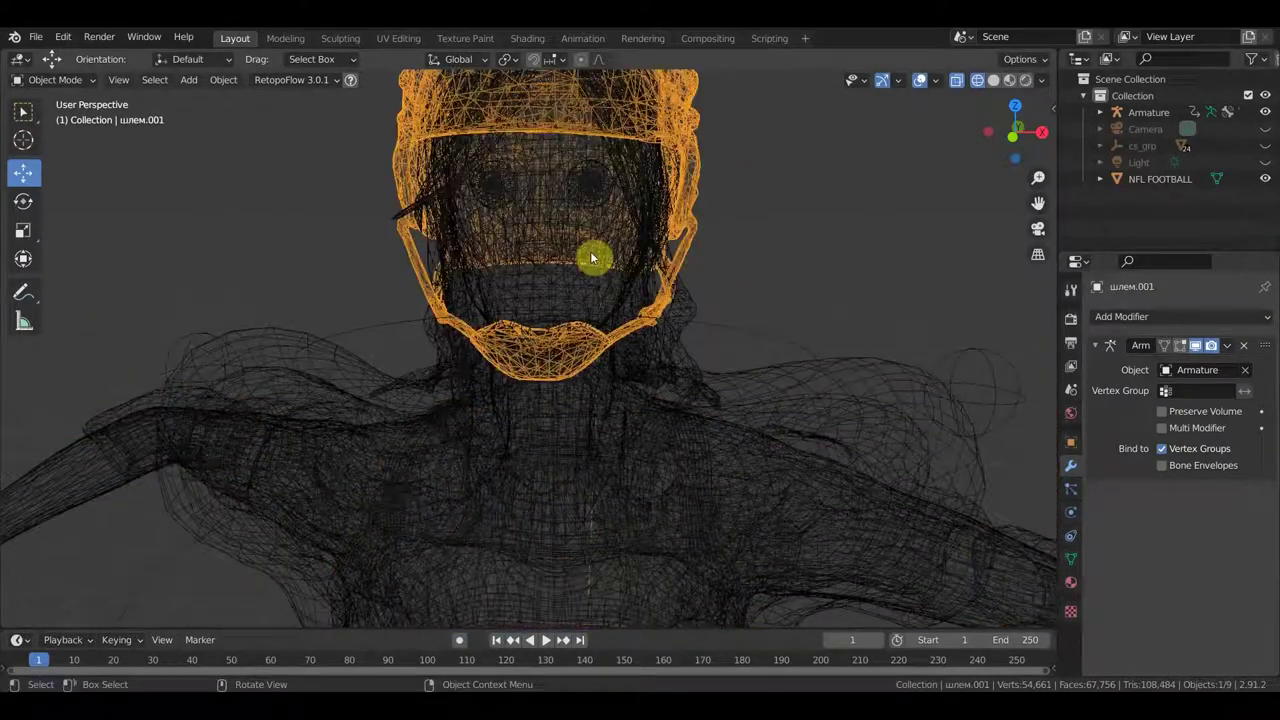
left_click(596, 190)
middle_click_drag(629, 327, 668, 166, "shift")
scroll(470, 285, "down", 3)
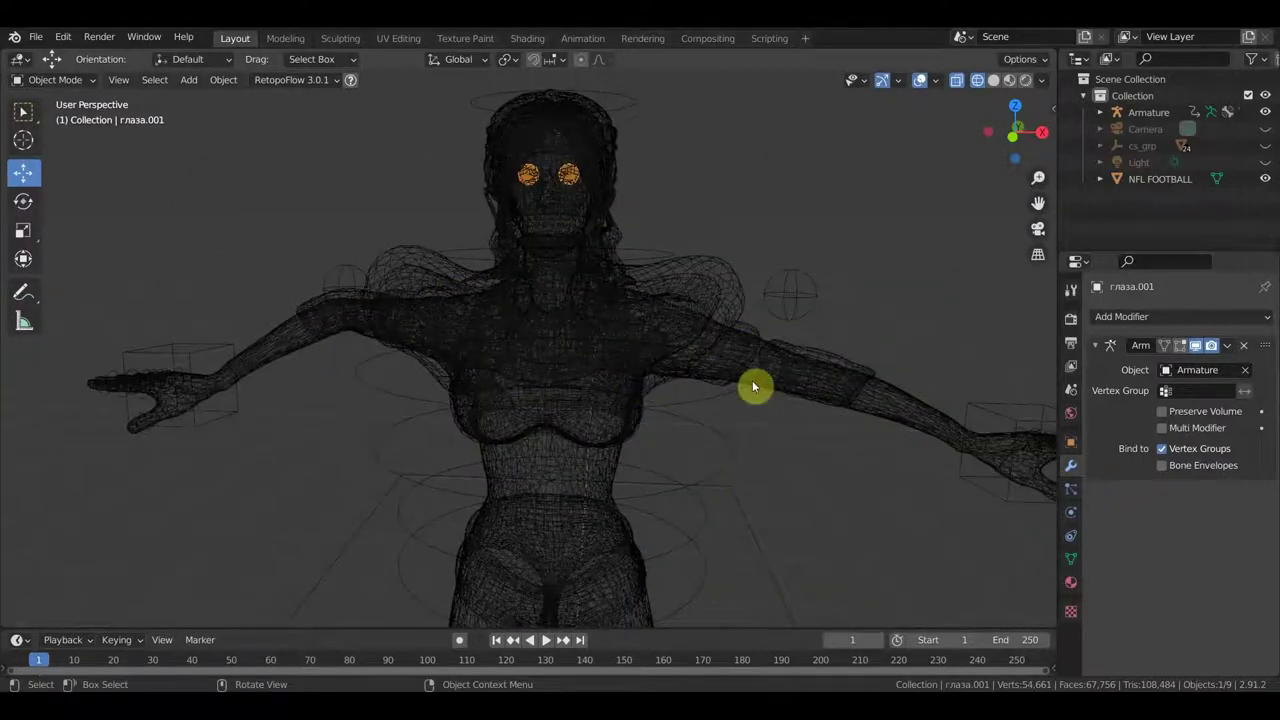
left_click(587, 474)
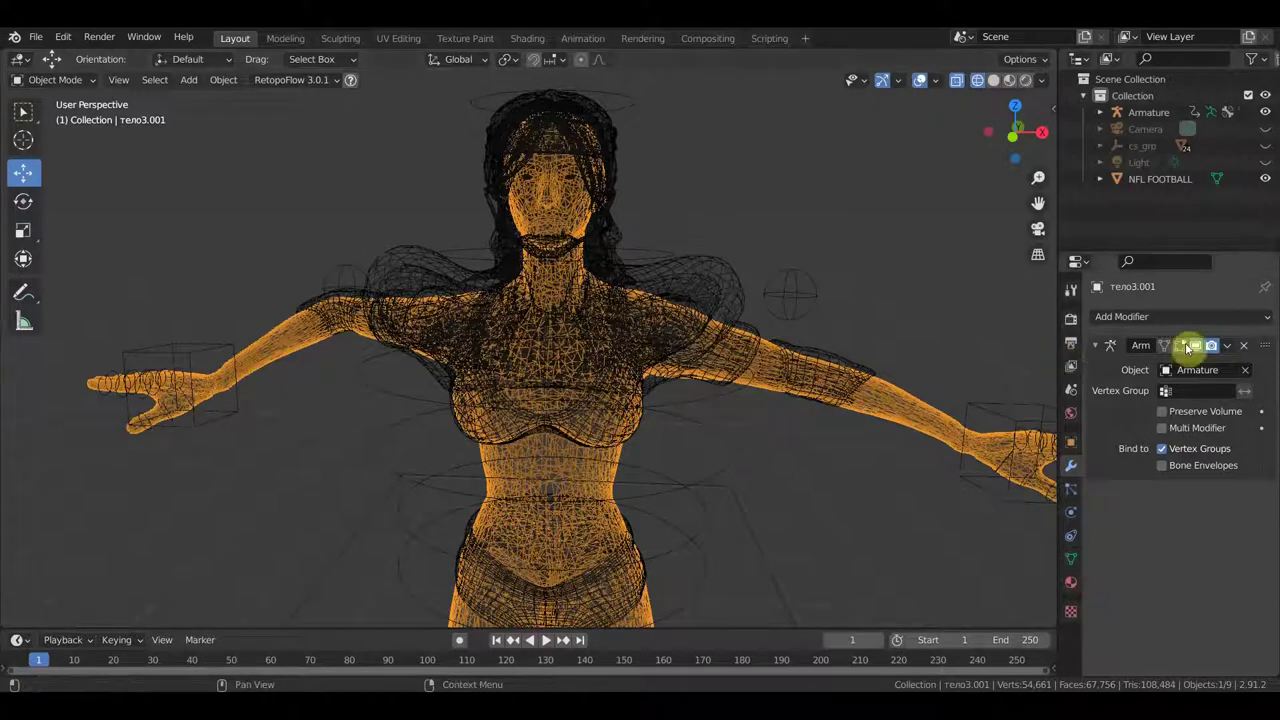
- Add a Decimate modifier to тело3.001 at ratio 0.4726 and apply it
left_click(1194, 317)
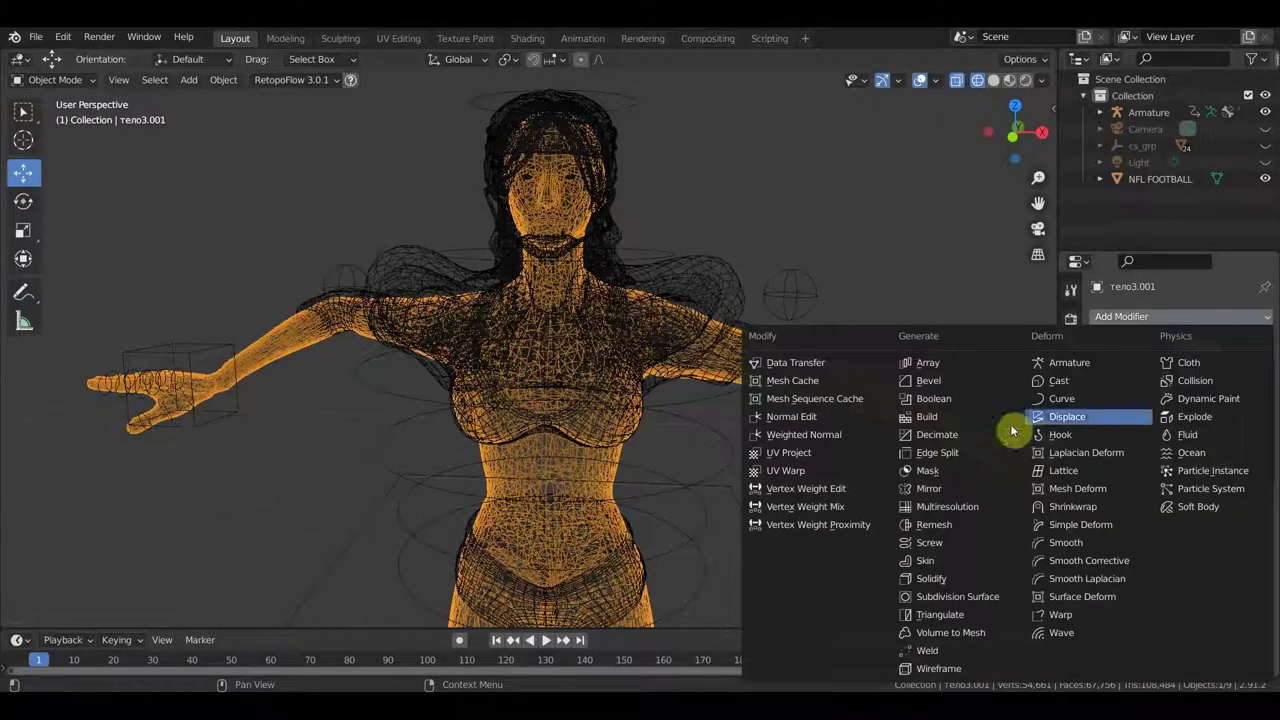
left_click(938, 437)
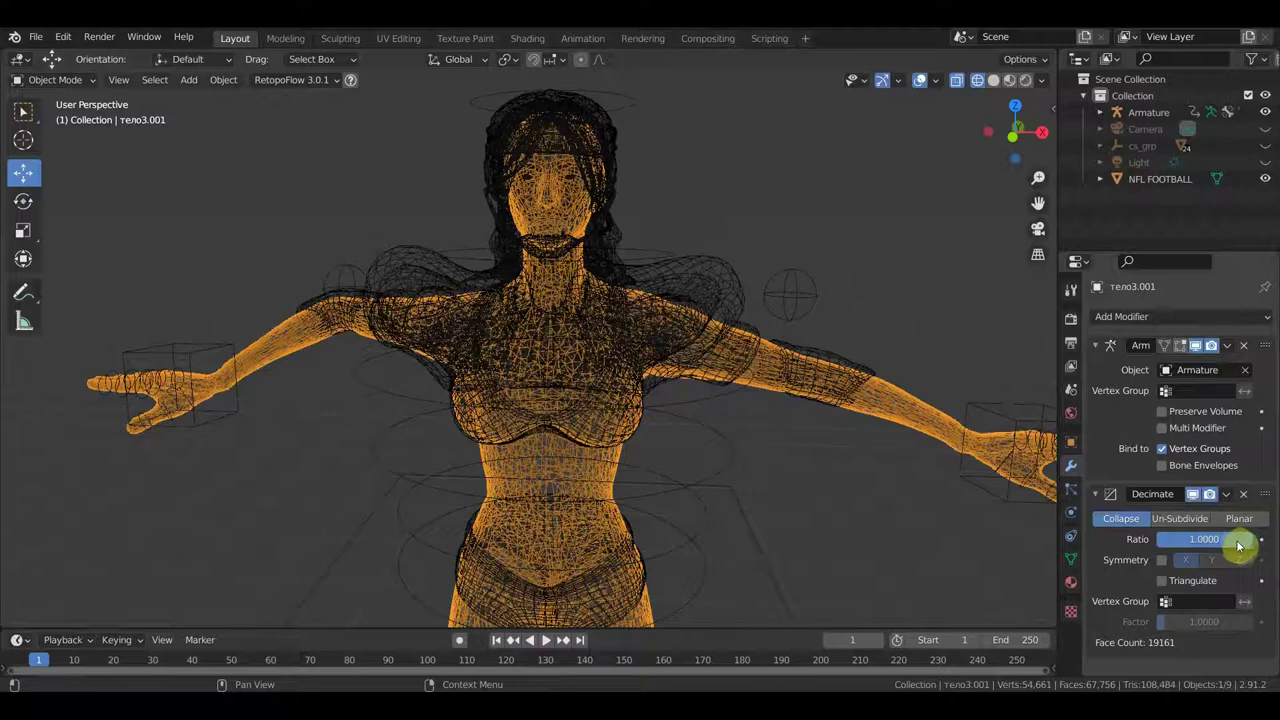
left_click_drag(1204, 539, 1190, 539)
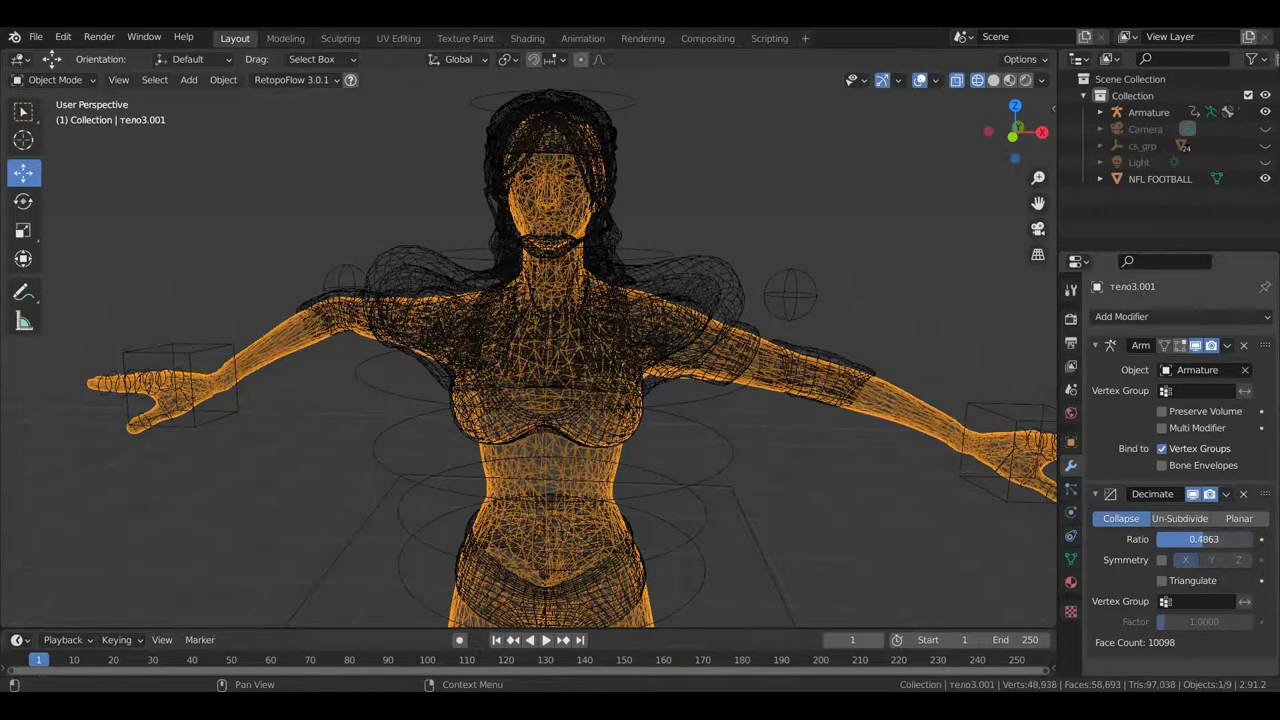
left_click_drag(1190, 539, 1197, 539)
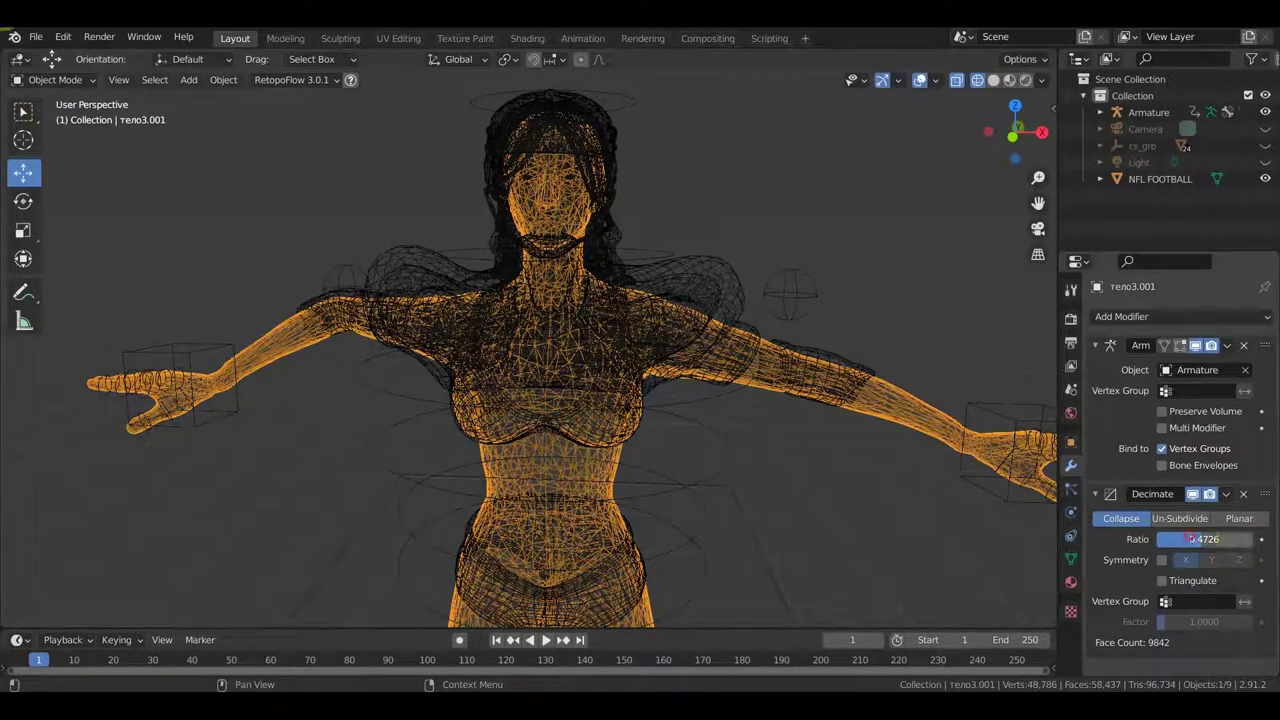
left_click(1226, 494)
left_click(1130, 506)
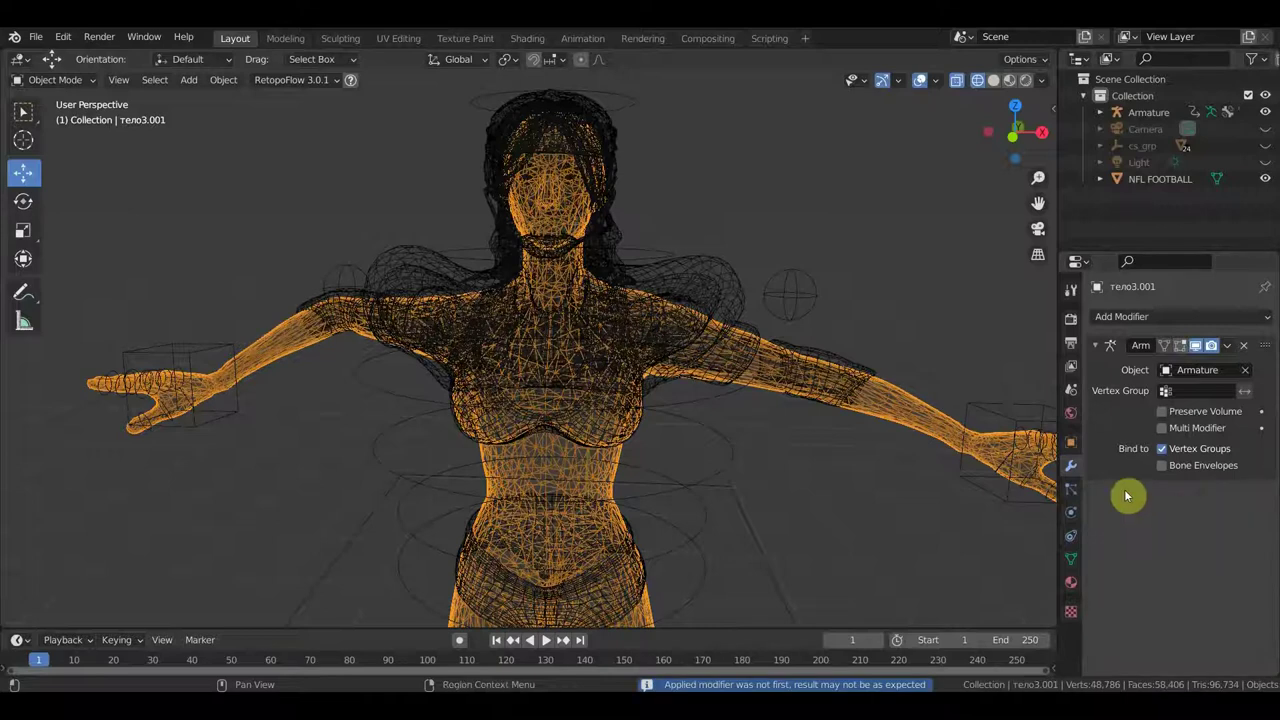
- Switch to Material Preview and zoom in on the character and NFL football
left_click(1009, 80)
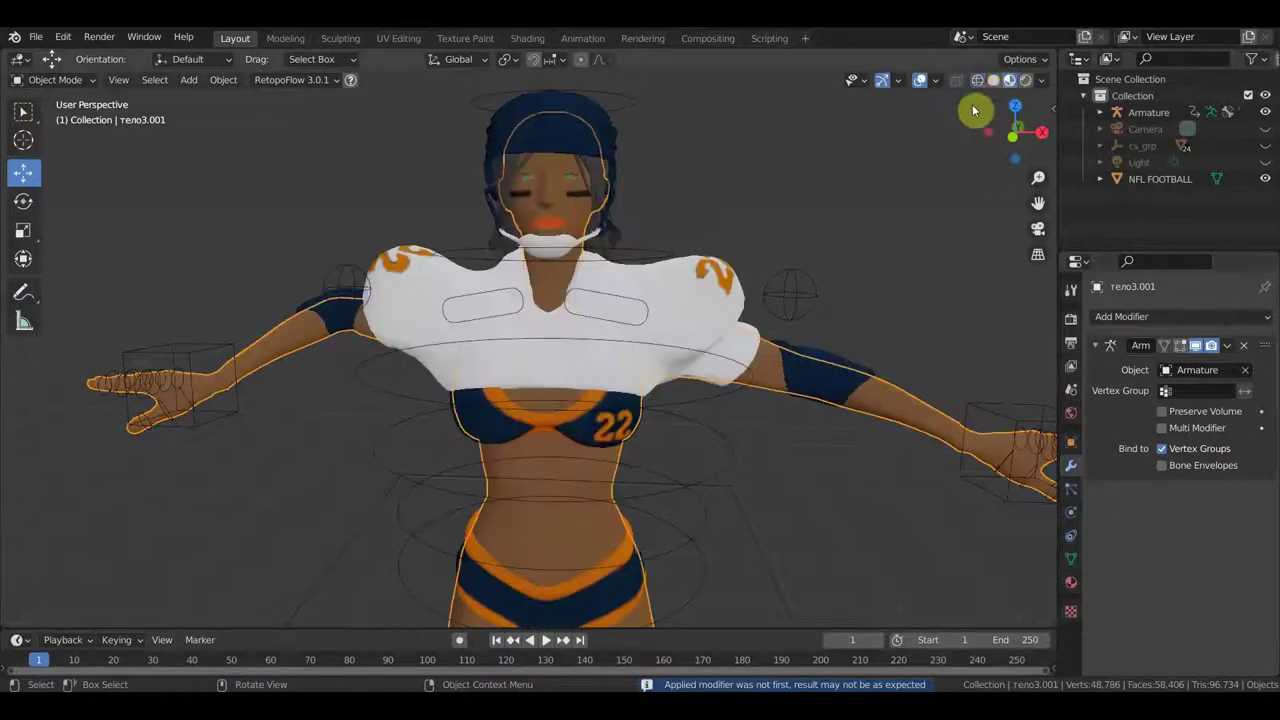
scroll(737, 216, "up", 3)
scroll(752, 440, "down", 2)
scroll(752, 440, "down", 1)
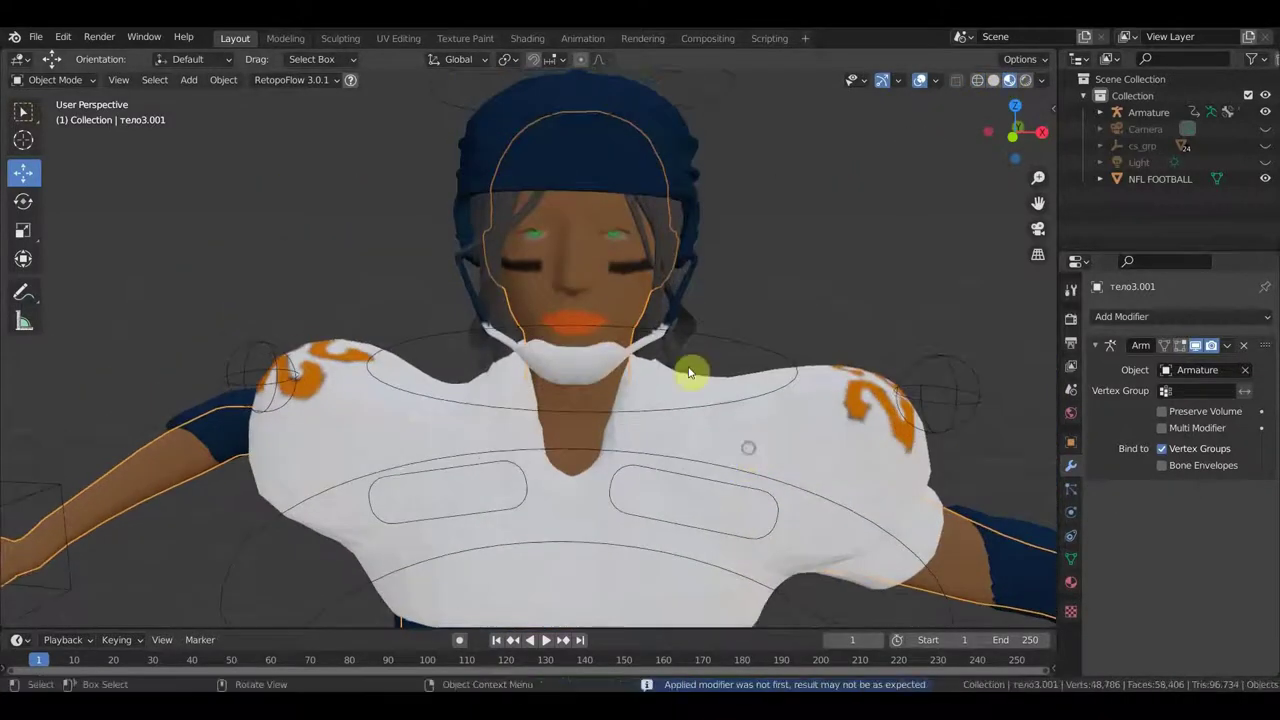
scroll(688, 368, "down", 3)
scroll(699, 420, "down", 2)
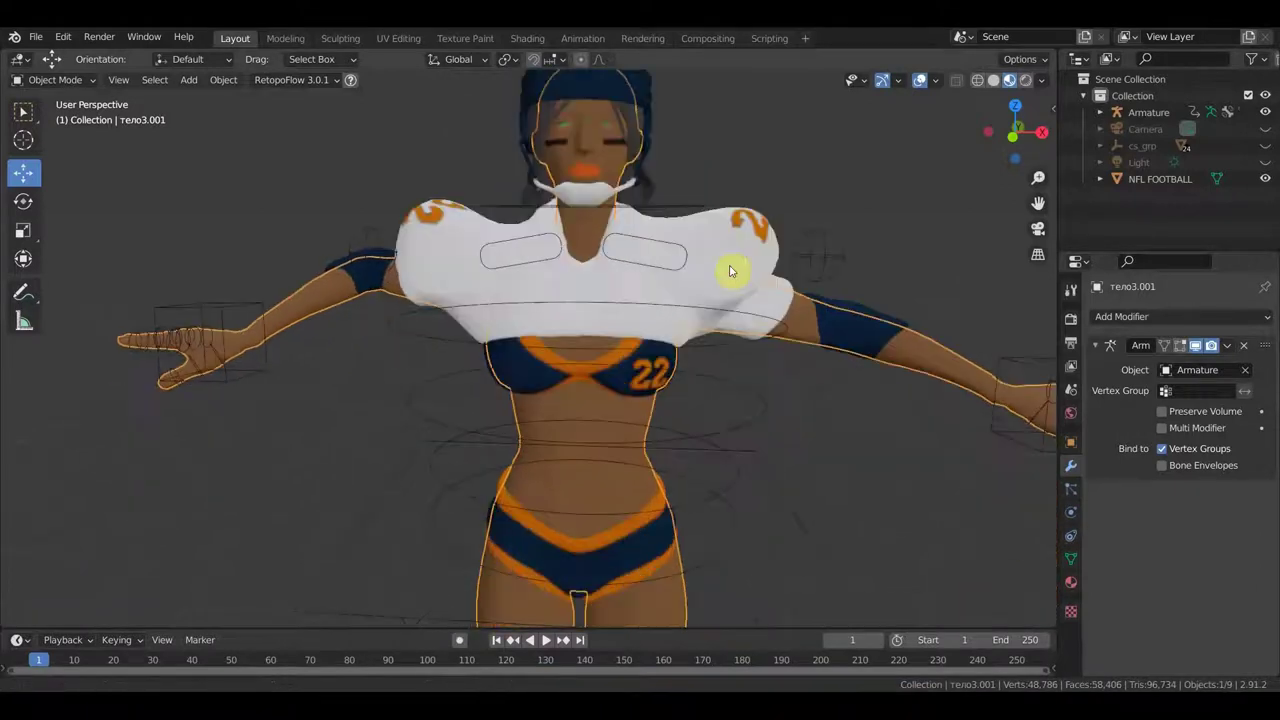
scroll(731, 266, "down", 2)
scroll(714, 309, "down", 1)
mouse_move(700, 389)
middle_mouse_down()
mouse_move(803, 363)
mouse_move(754, 371)
middle_mouse_up()
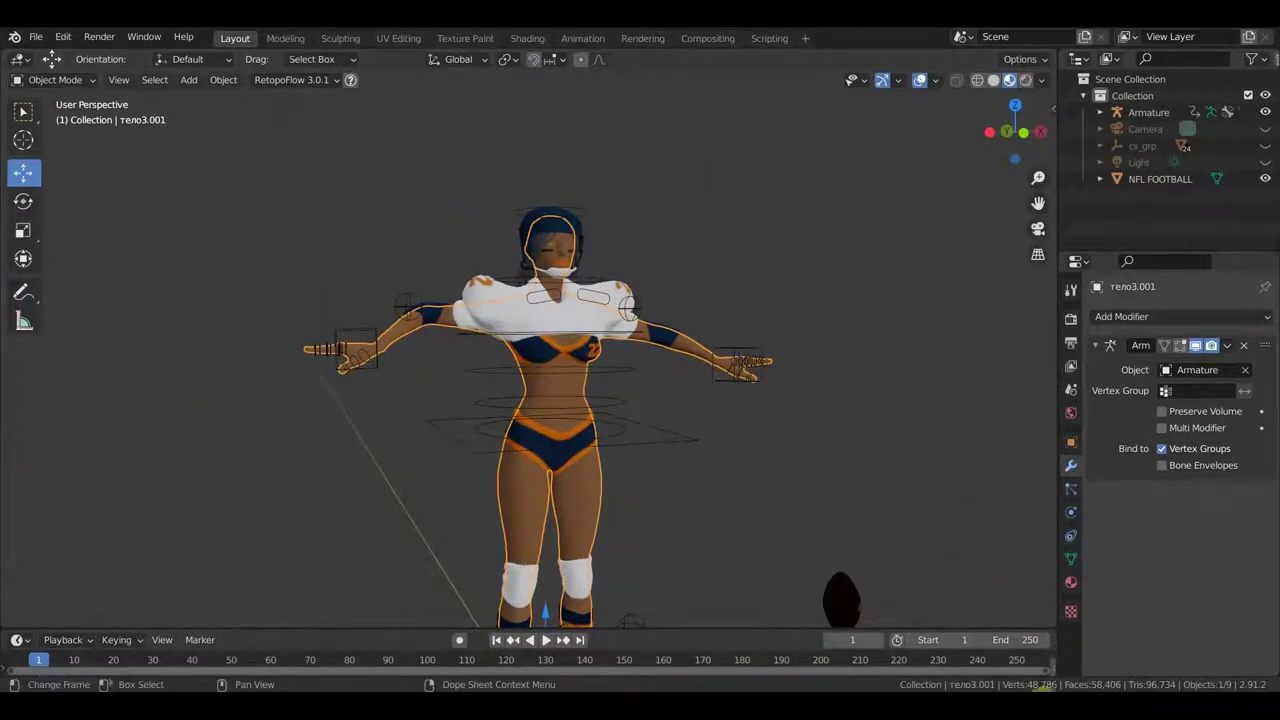
left_click(847, 605)
middle_click_drag(880, 600, 947, 103, "ctrl")
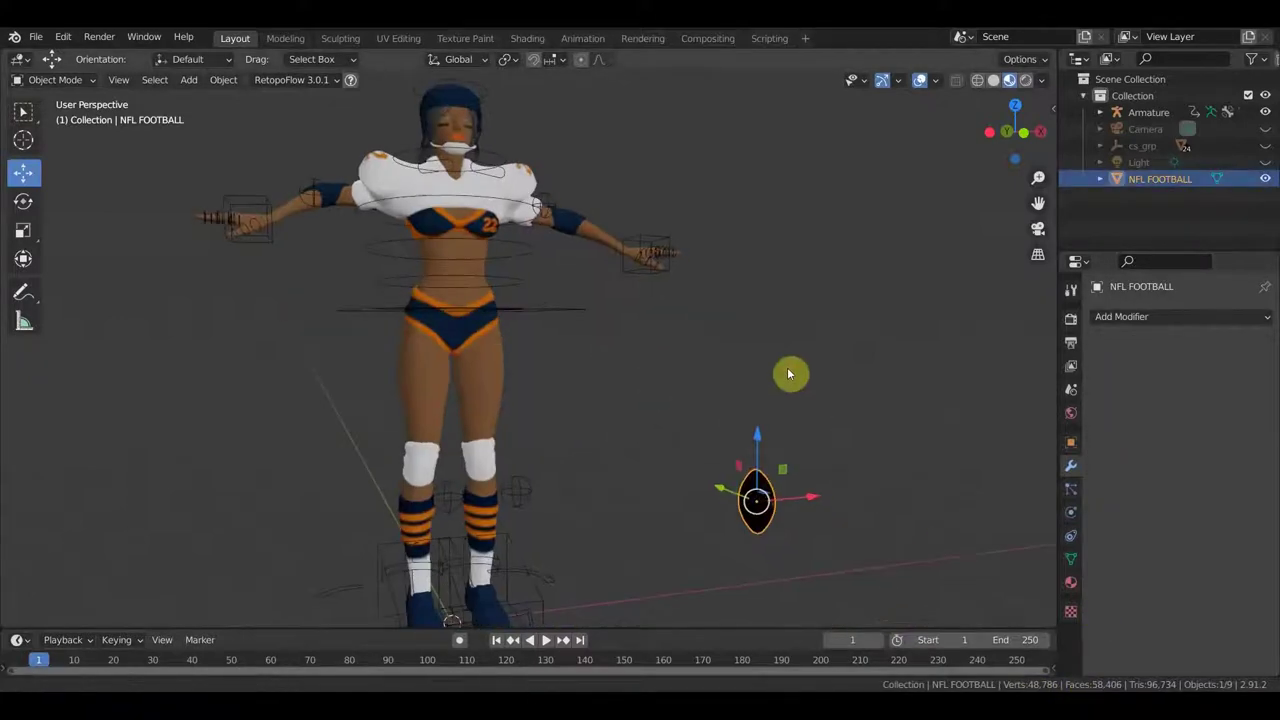
- Toggle the overlays off and on, then inspect the torso close up in wireframe
left_click(922, 84)
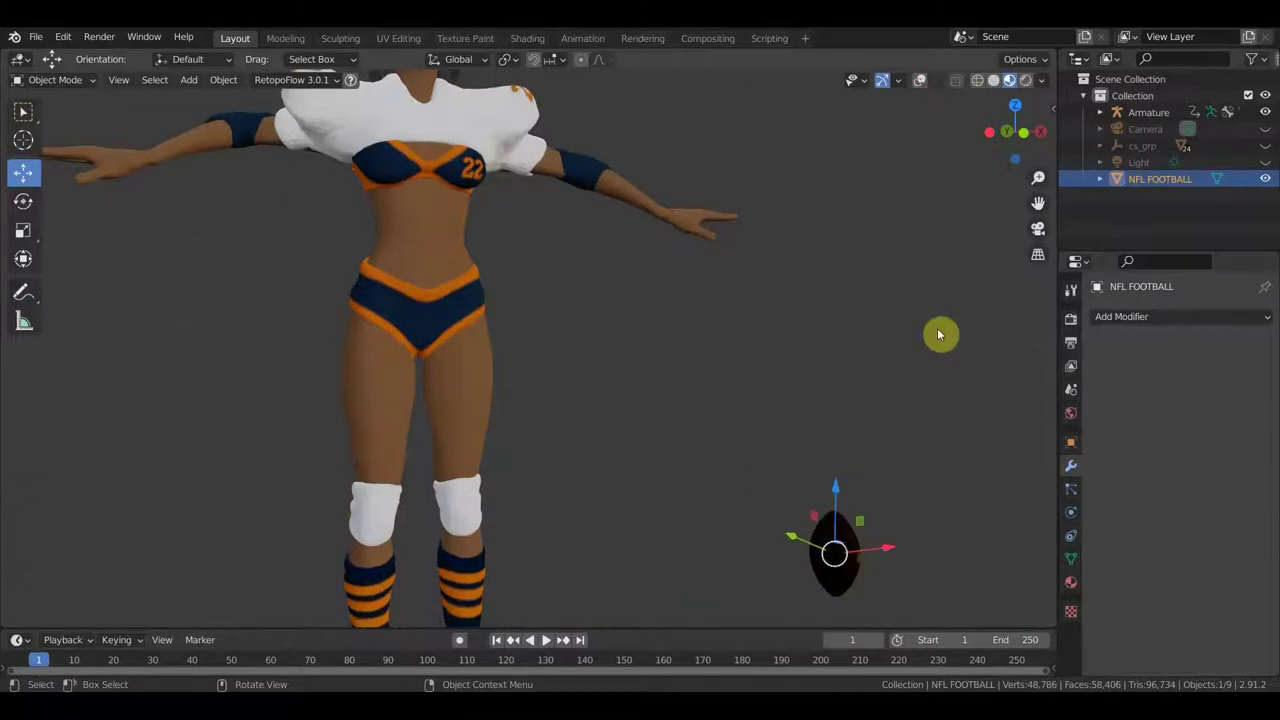
left_click(921, 83)
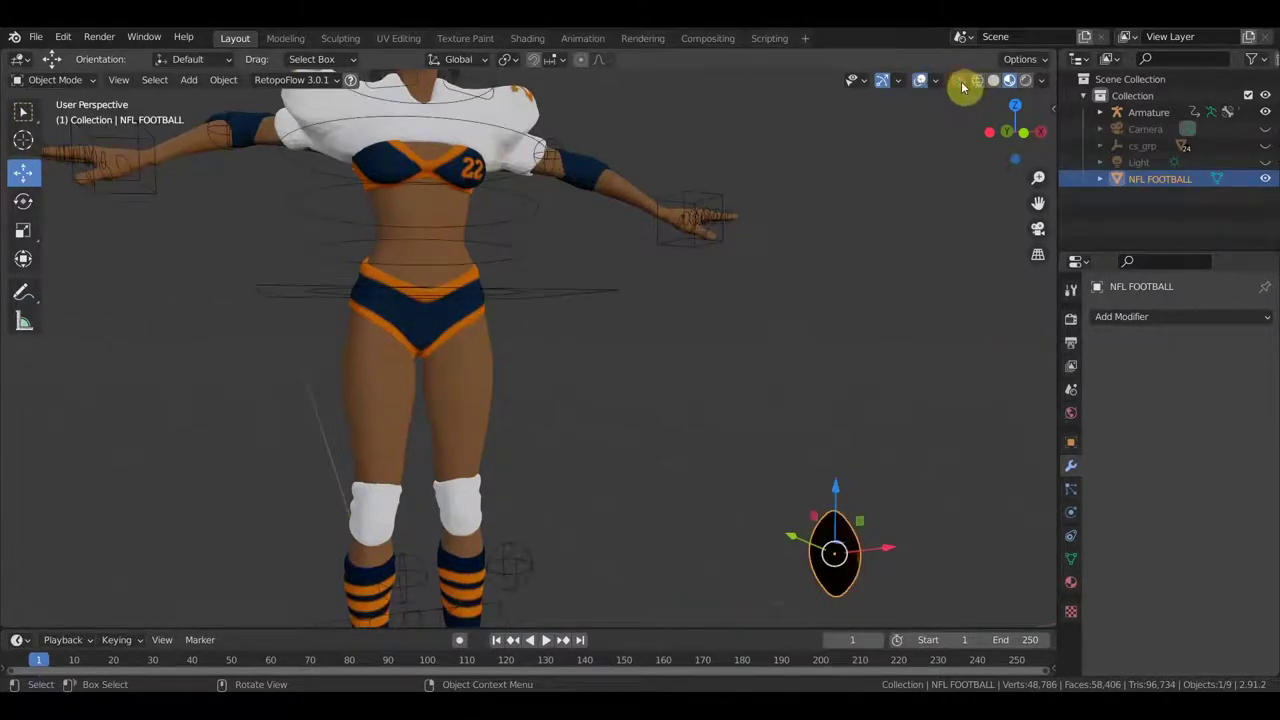
left_click(977, 82)
left_click(978, 85)
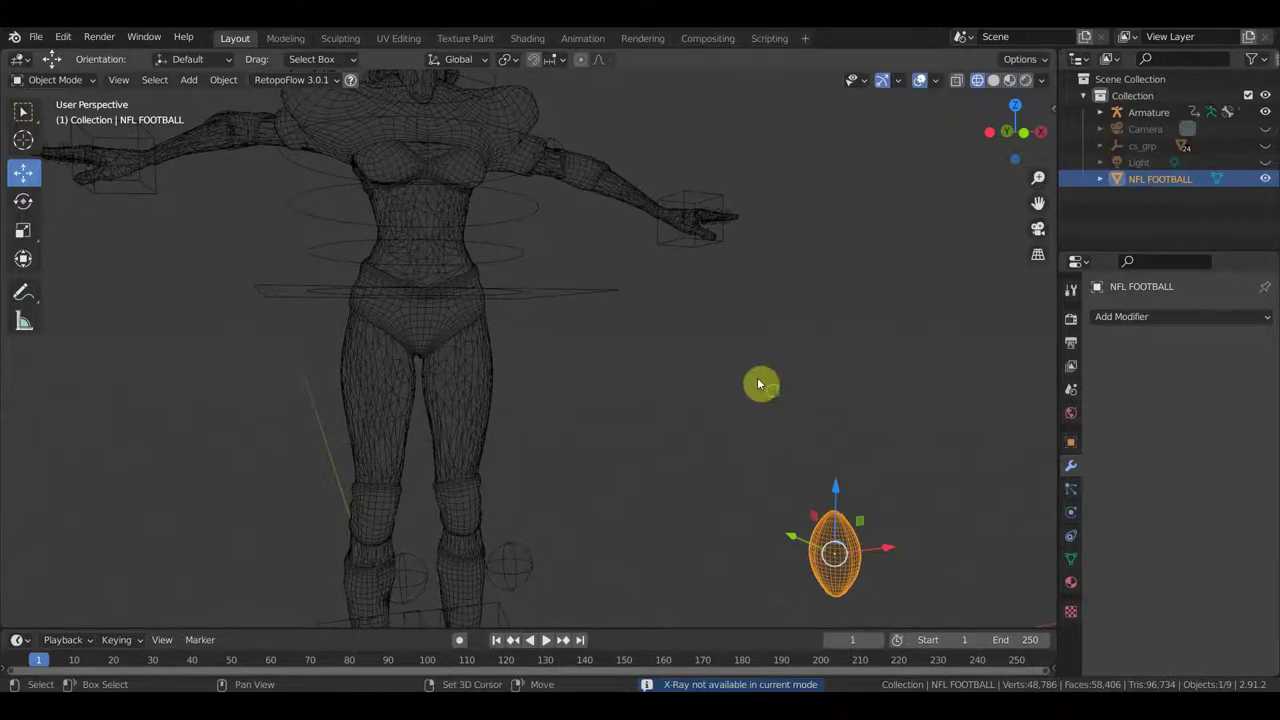
middle_click_drag(758, 384, 884, 519)
scroll(771, 423, "up", 3)
scroll(743, 363, "up", 3)
middle_click_drag(743, 363, 668, 378)
scroll(668, 378, "down", 2)
scroll(703, 357, "down", 2)
scroll(714, 437, "down", 2)
scroll(722, 421, "down", 1)
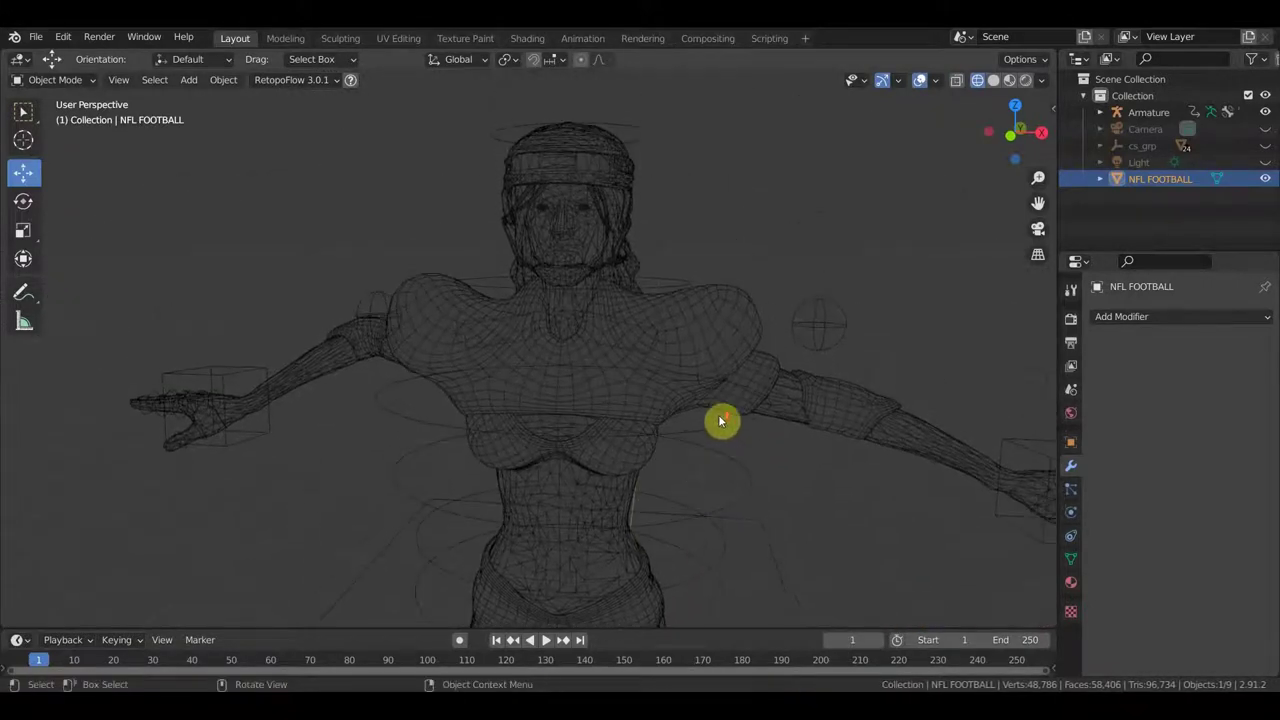
scroll(720, 421, "up", 4)
middle_click_drag(738, 405, 880, 417)
scroll(880, 417, "down", 4)
scroll(608, 360, "down", 2)
- Return to Material Preview shading and select the Armature
left_click(80, 82)
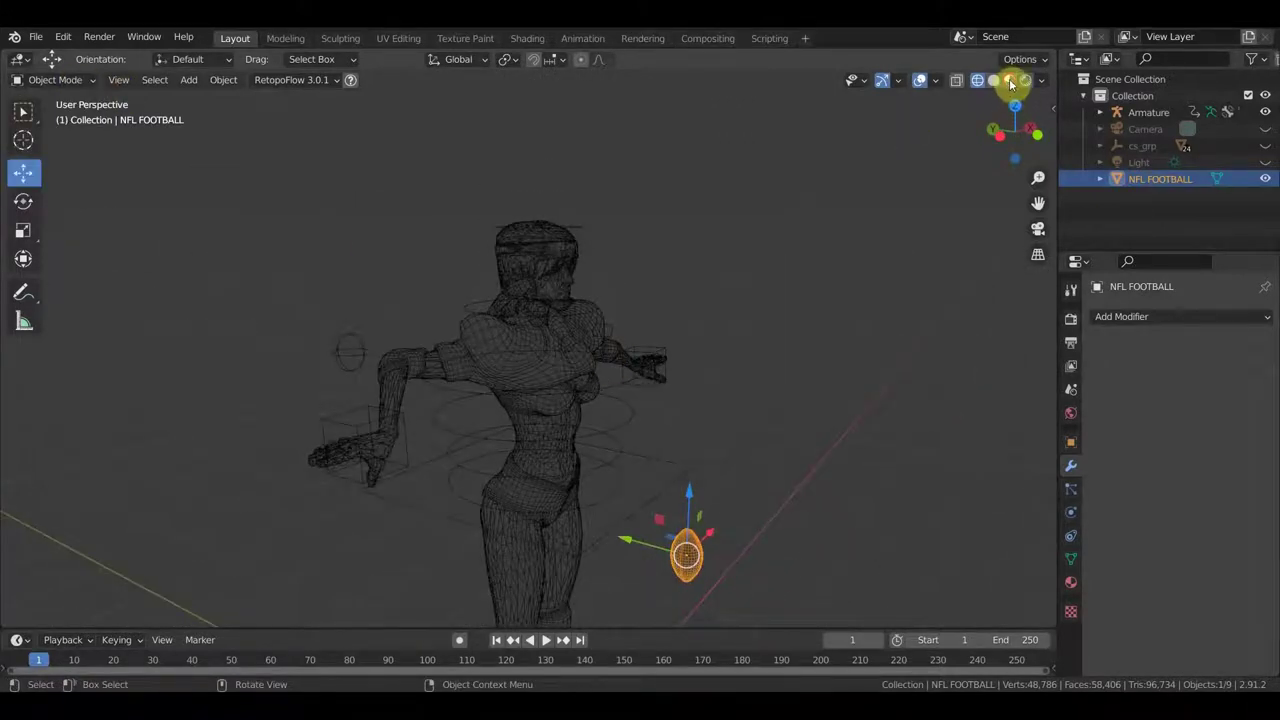
left_click(1009, 81)
left_click(375, 393)
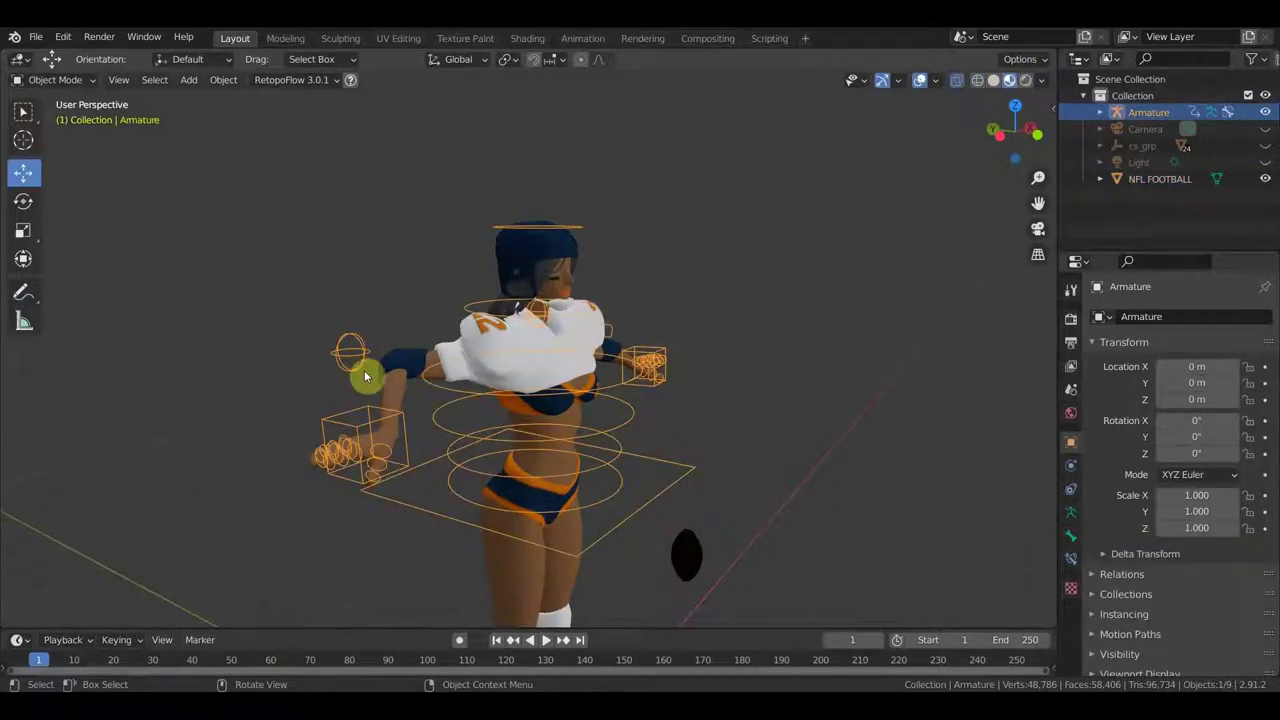
- Parent the body mesh тело3.001 to the Armature with Ctrl+P
left_click(567, 428)
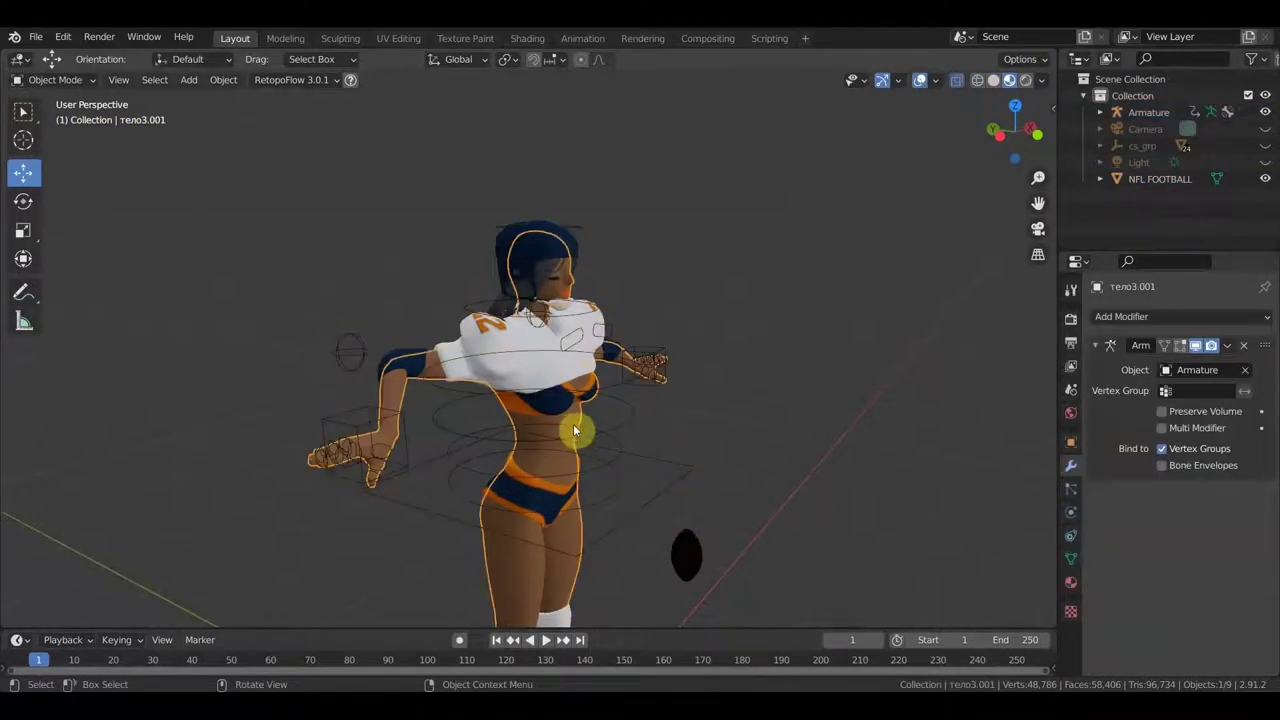
left_click(361, 357, "shift")
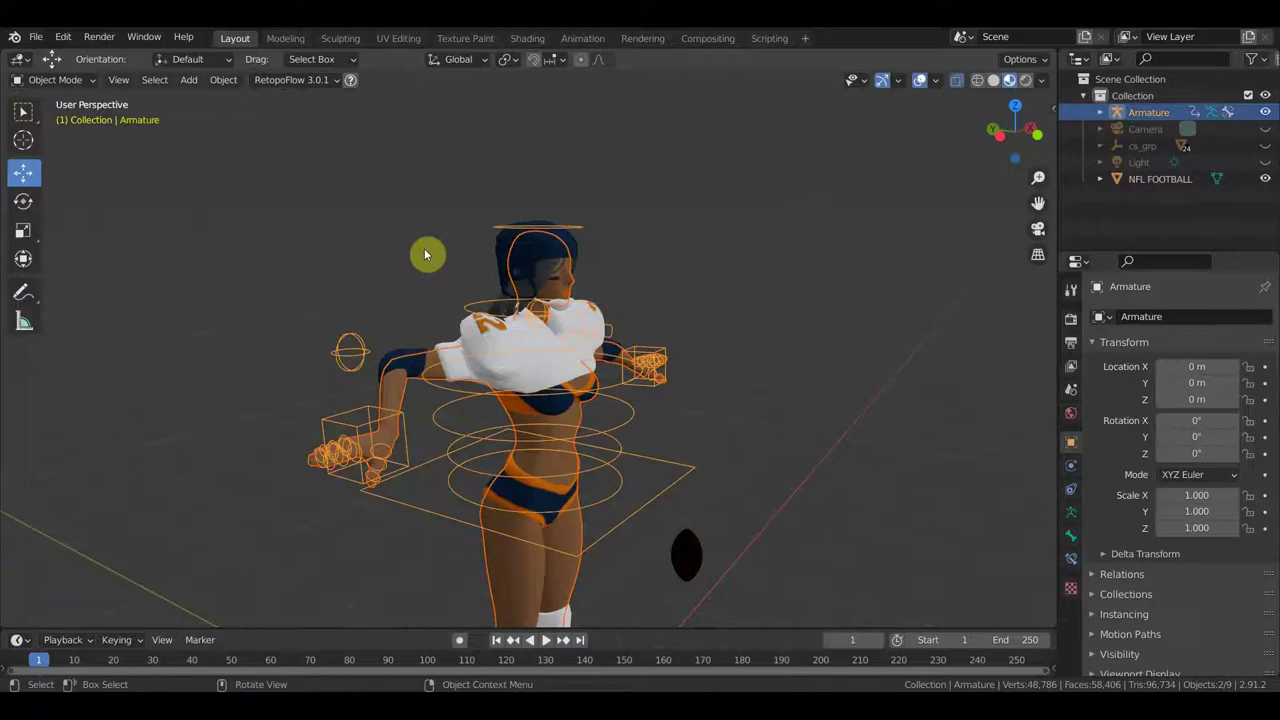
key("ctrl+p")
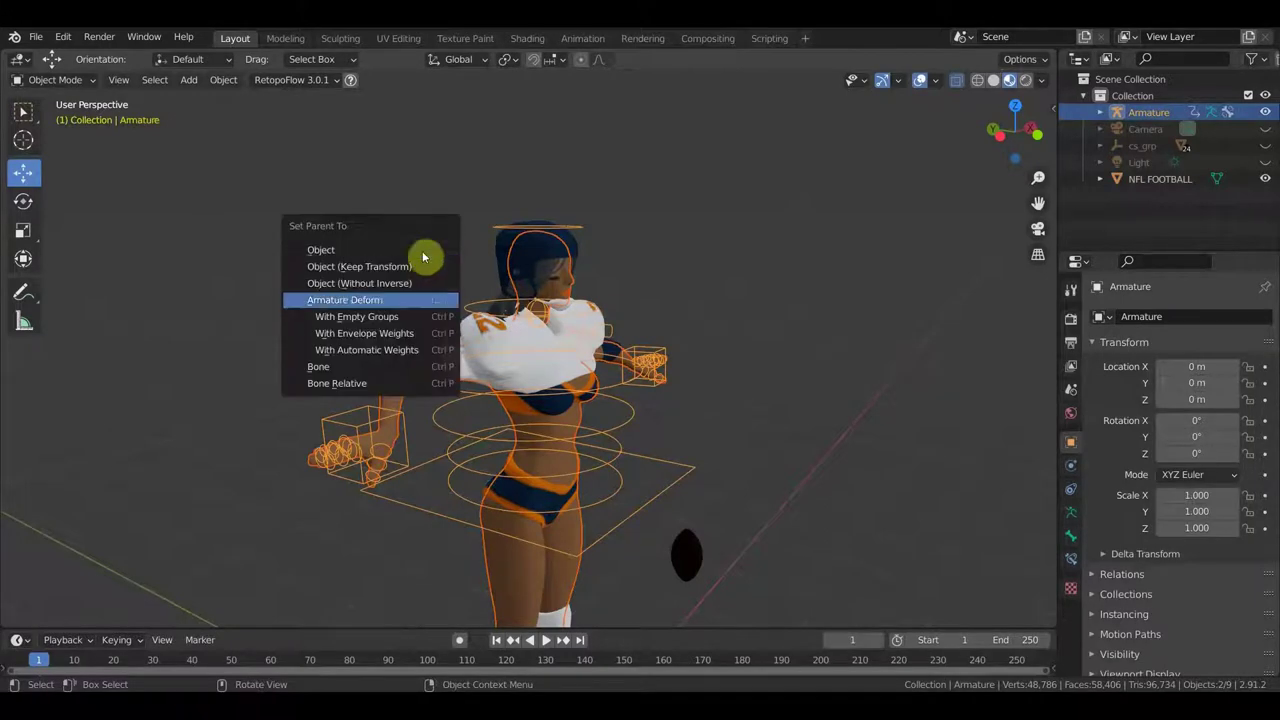
left_click(414, 349)
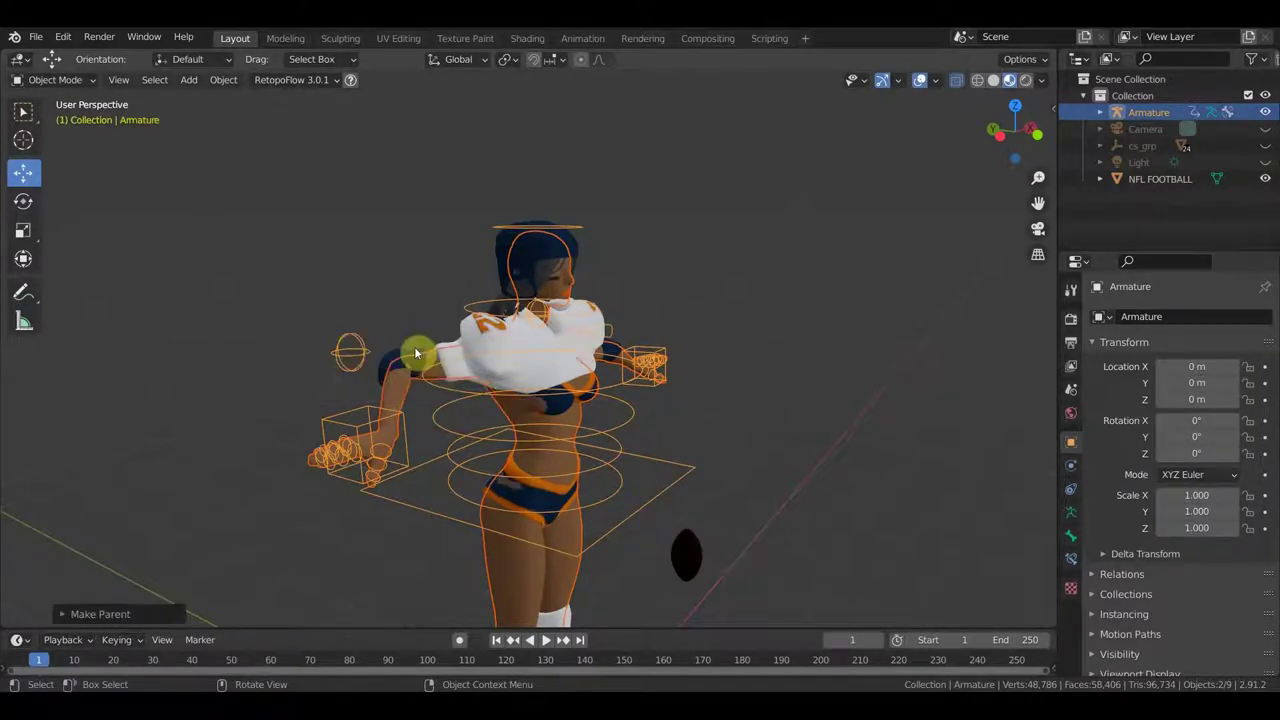
middle_click_drag(480, 405, 458, 400)
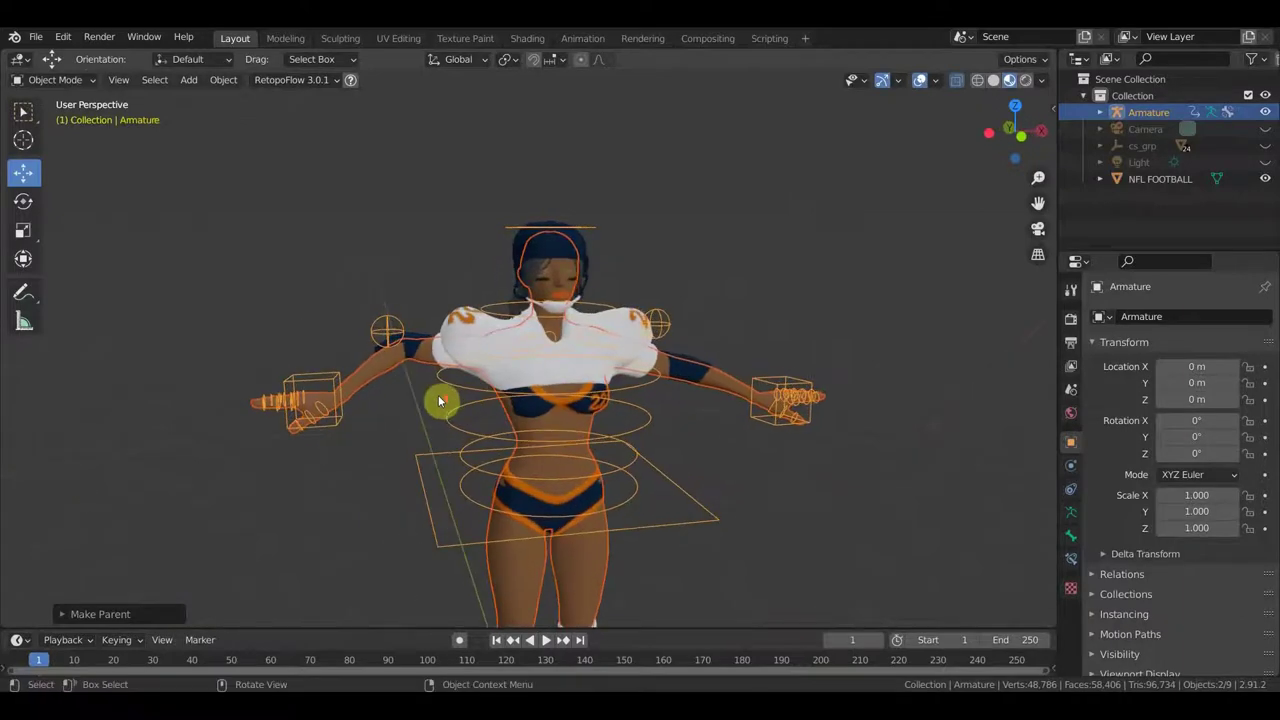
scroll(450, 380, "up", 2)
left_click(475, 366)
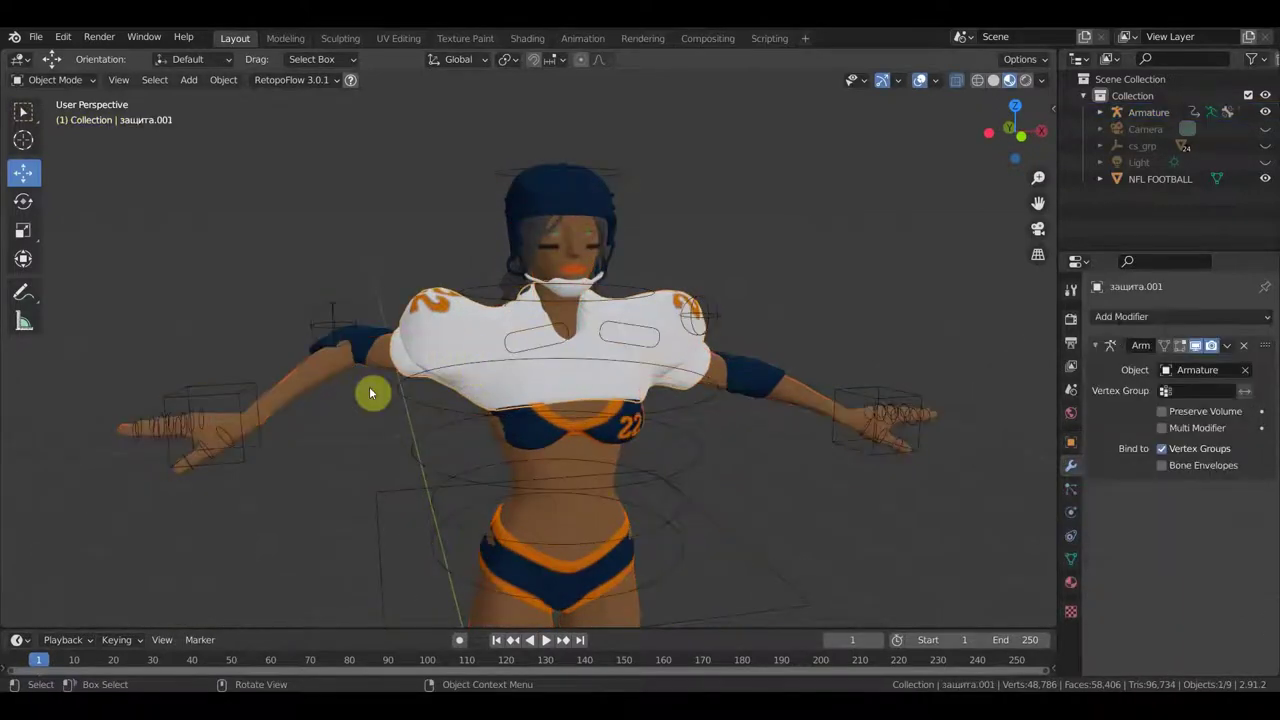
- Put the Armature in Pose Mode and move the right-hand IK control back so the arm is level
left_click(218, 400)
left_click(55, 79)
left_click(80, 132)
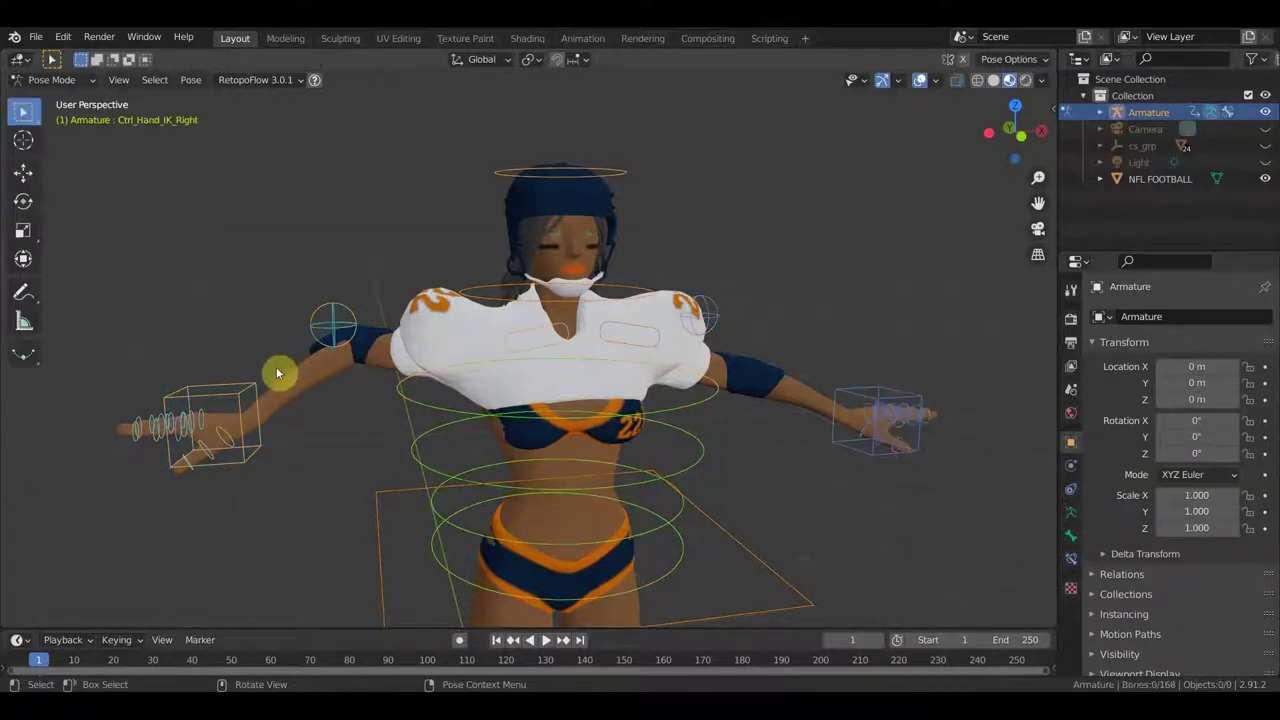
left_click(240, 392)
key("g")
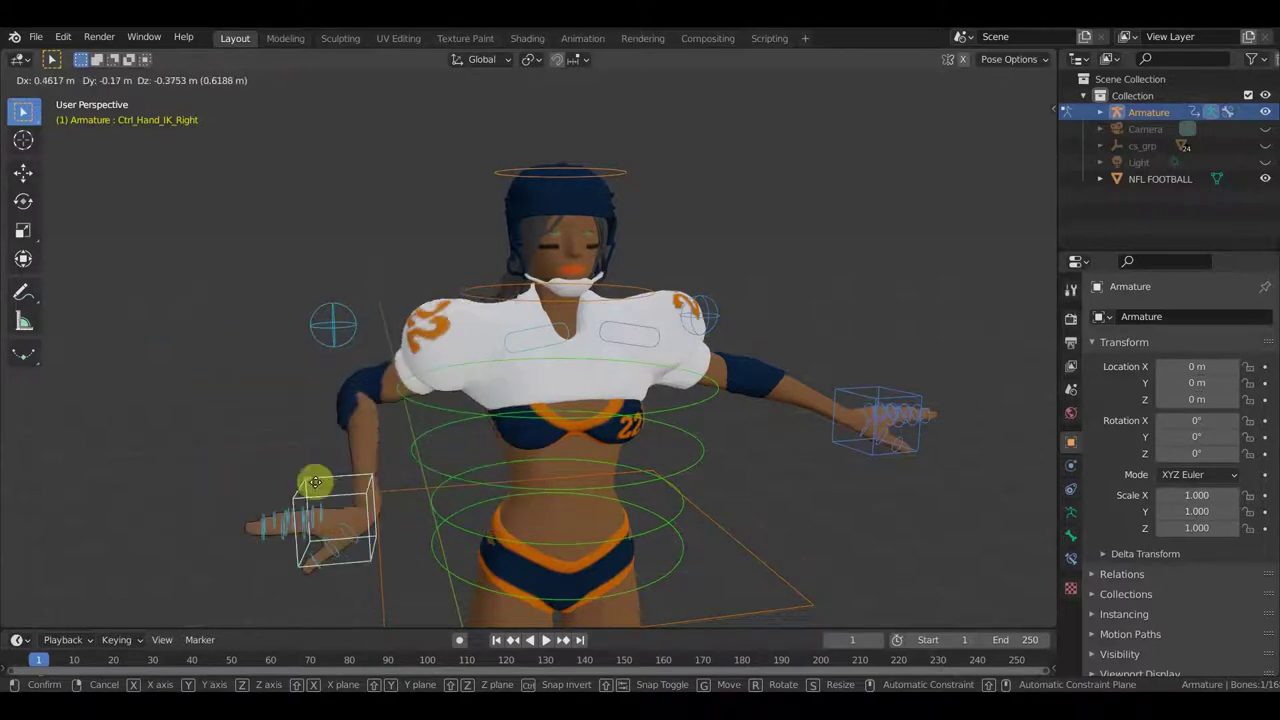
left_click(210, 488)
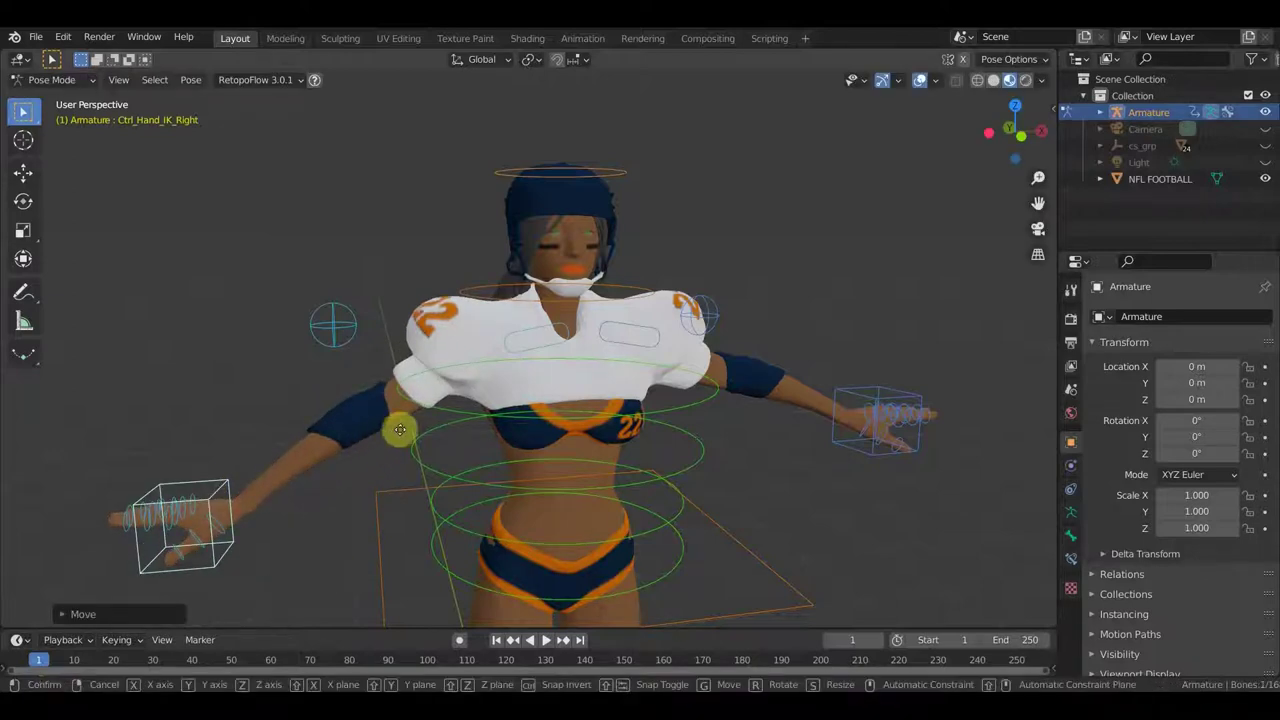
key("g")
left_click(427, 396)
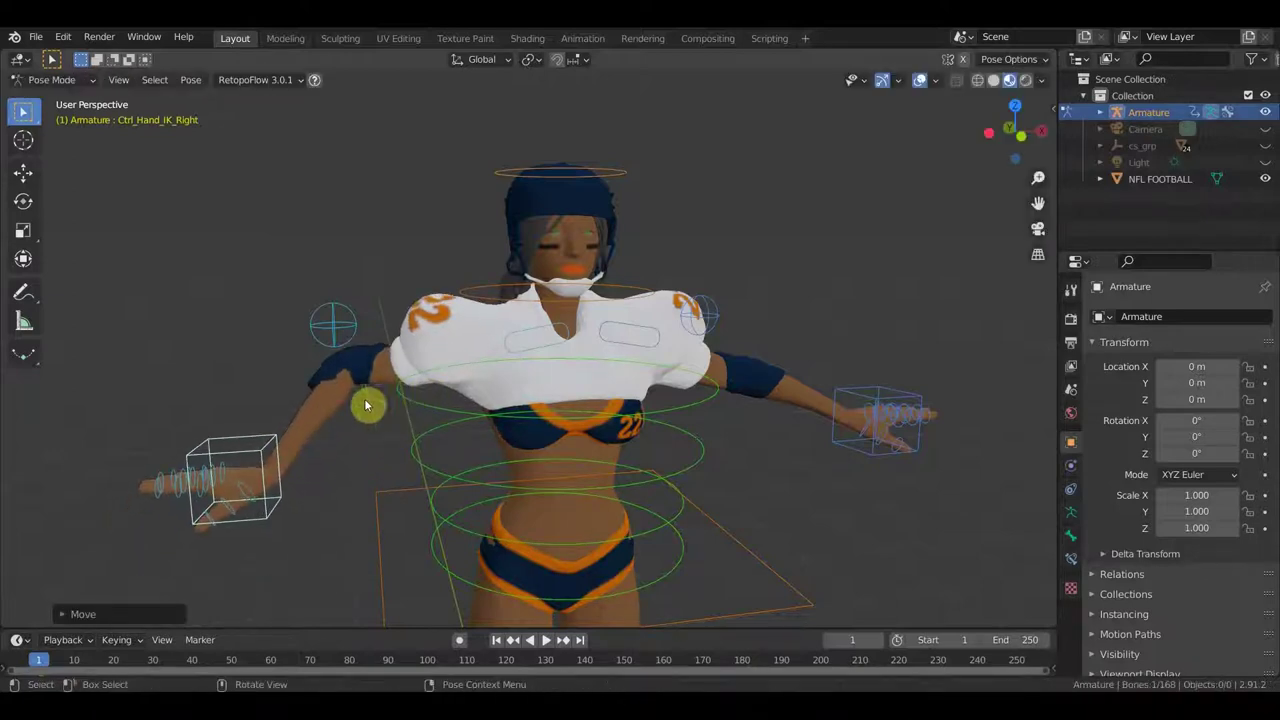
- Switch to Front Orthographic view (Numpad 1) and zoom out until the whole player fits
mouse_move(553, 398)
middle_mouse_down()
mouse_move(580, 386)
mouse_move(585, 347)
middle_mouse_up()
scroll(590, 400, "down", 3)
scroll(585, 347, "up", 2)
key("KP_1")
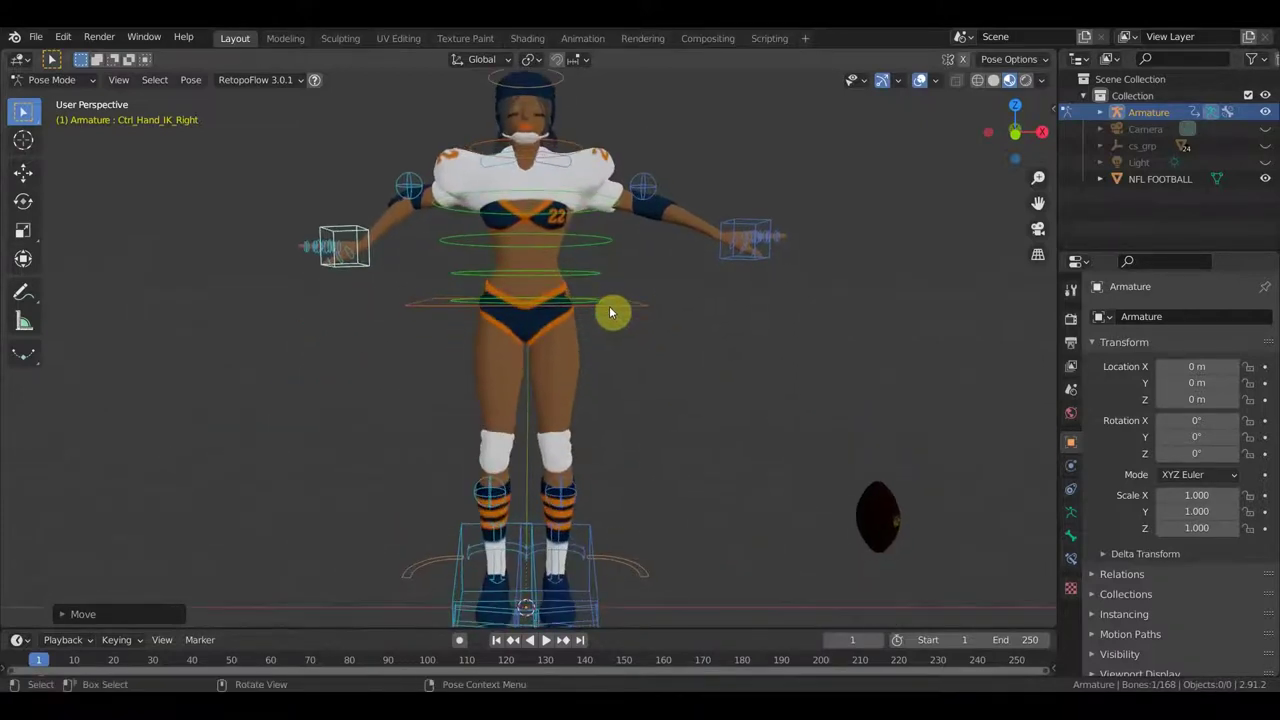
scroll(610, 313, "down", 1)
scroll(631, 331, "down", 1)
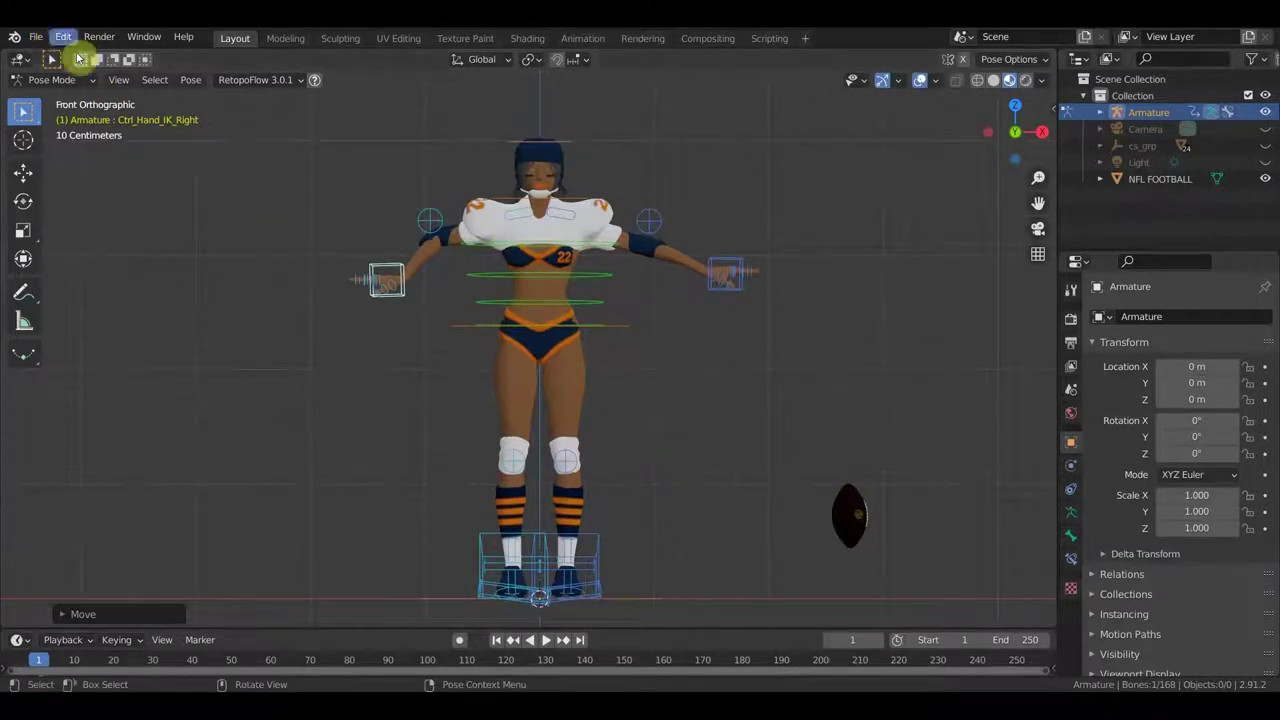
- Reopen the recent file американский футбол девка1.blend, discarding unsaved changes
left_click(34, 38)
mouse_move(75, 89)
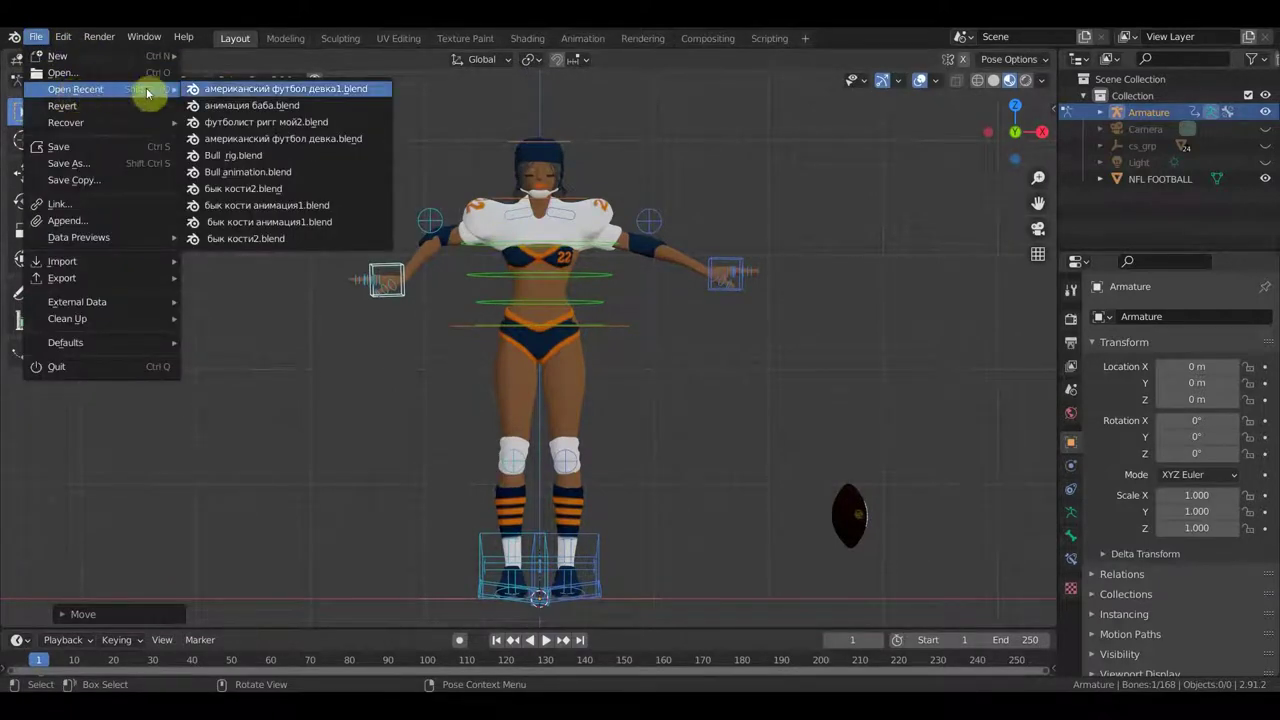
left_click(240, 89)
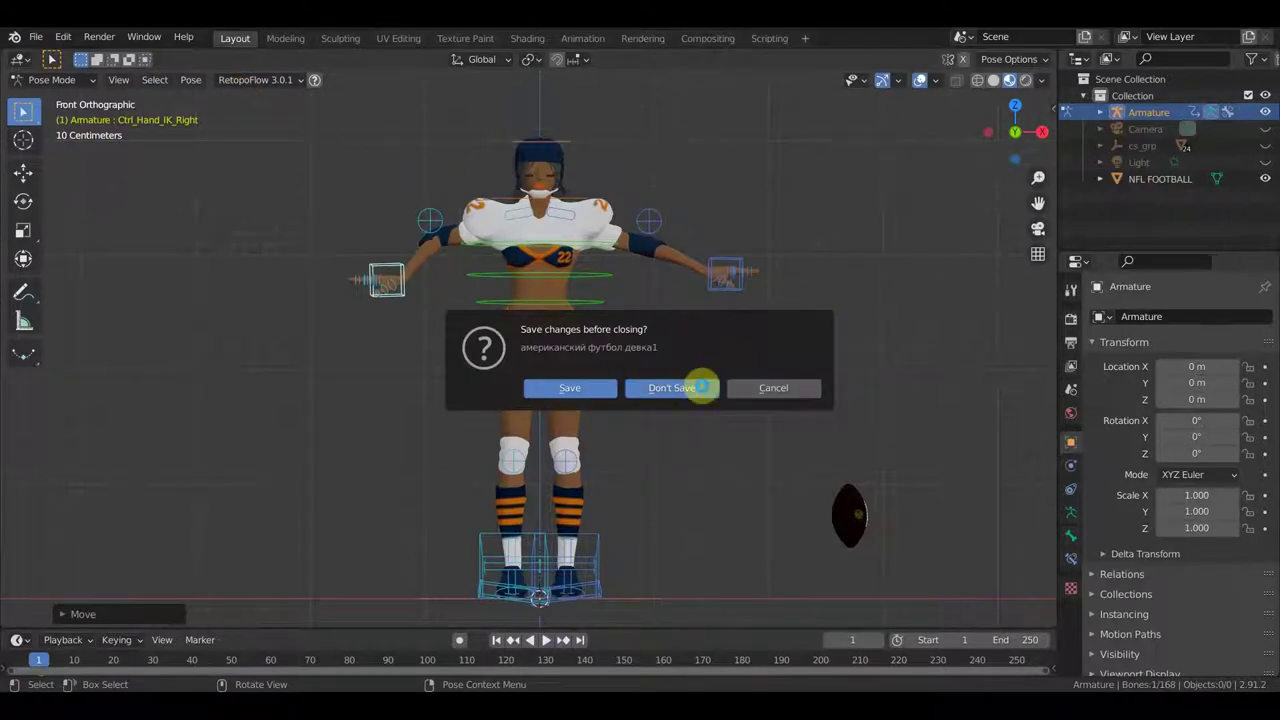
left_click(690, 388)
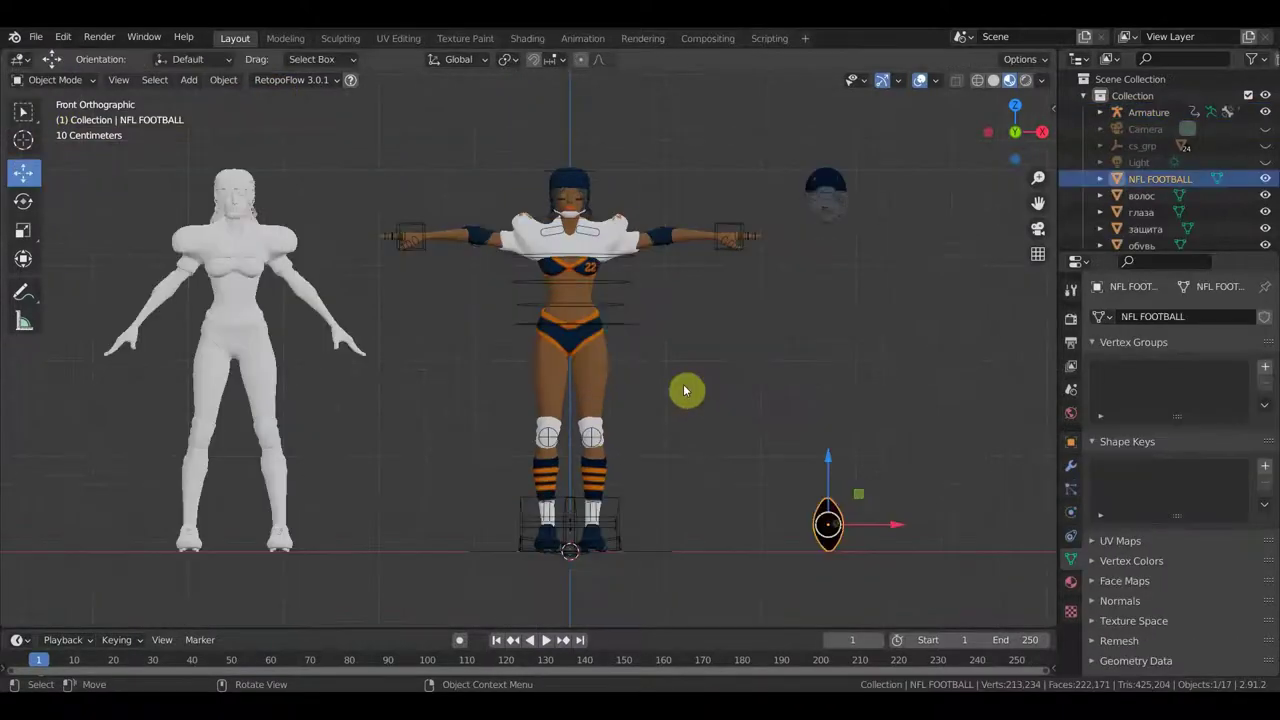
mouse_move(690, 319)
middle_mouse_down()
mouse_move(605, 337)
mouse_move(641, 408)
middle_mouse_up()
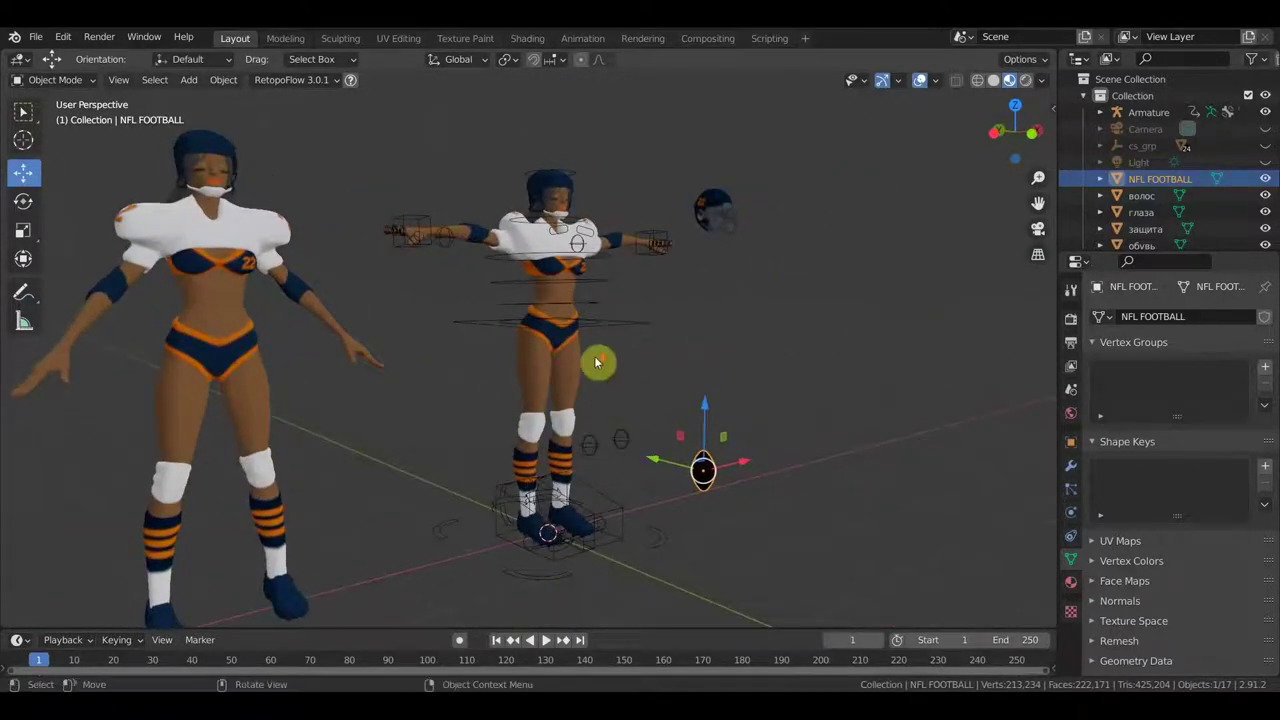
- Select the body mesh тело3.001 and display its Armature modifier in Modifier Properties
scroll(669, 329, "up", 2)
scroll(692, 311, "down", 1)
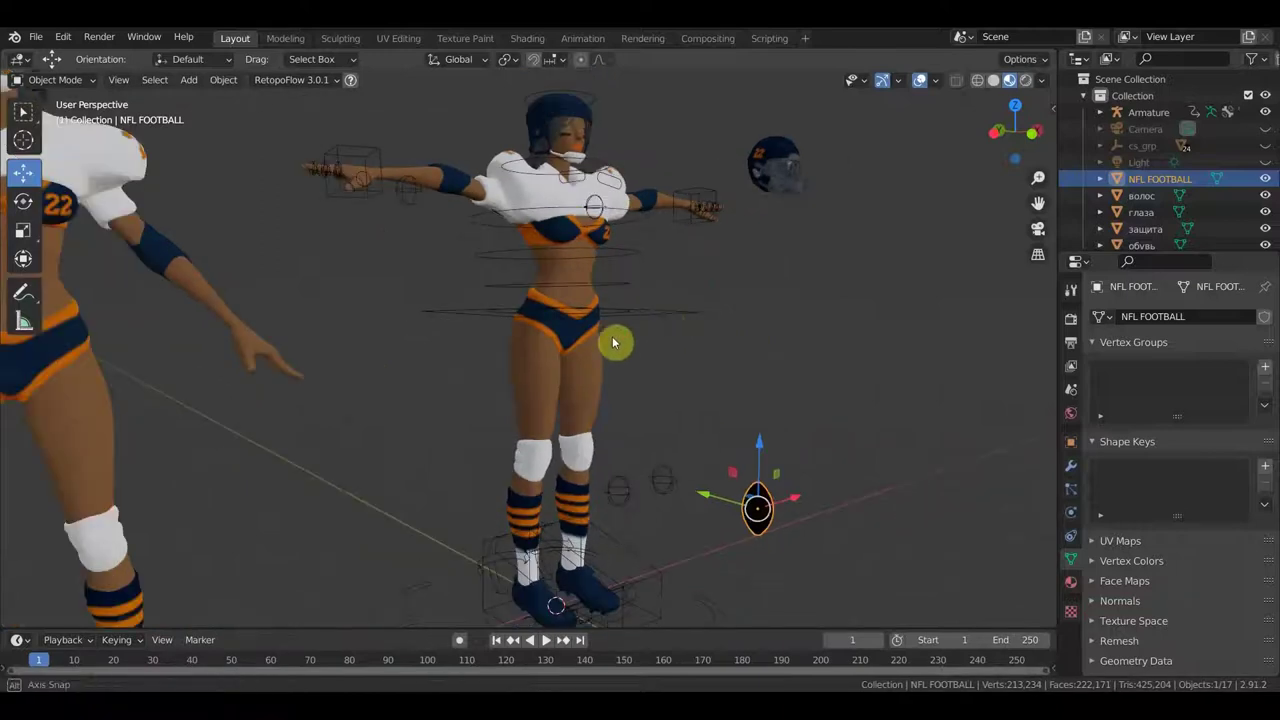
middle_click_drag(611, 343, 671, 311)
left_click(676, 320)
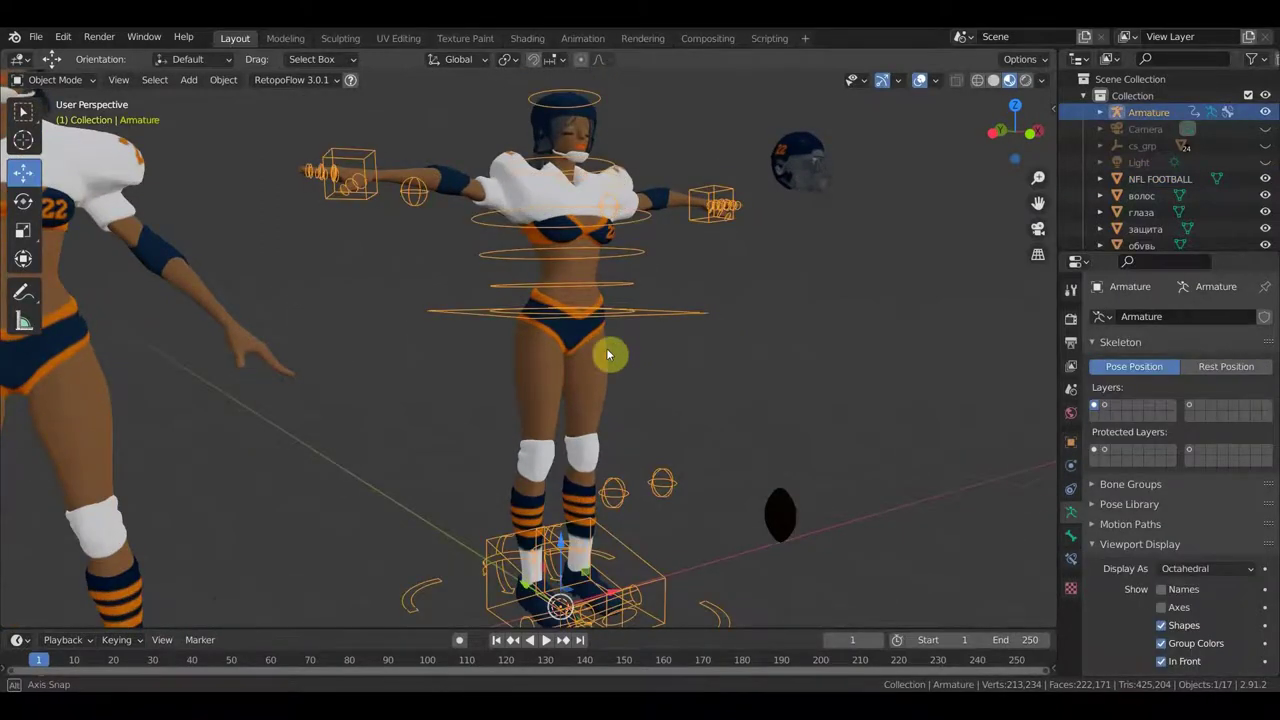
middle_click_drag(608, 354, 600, 355)
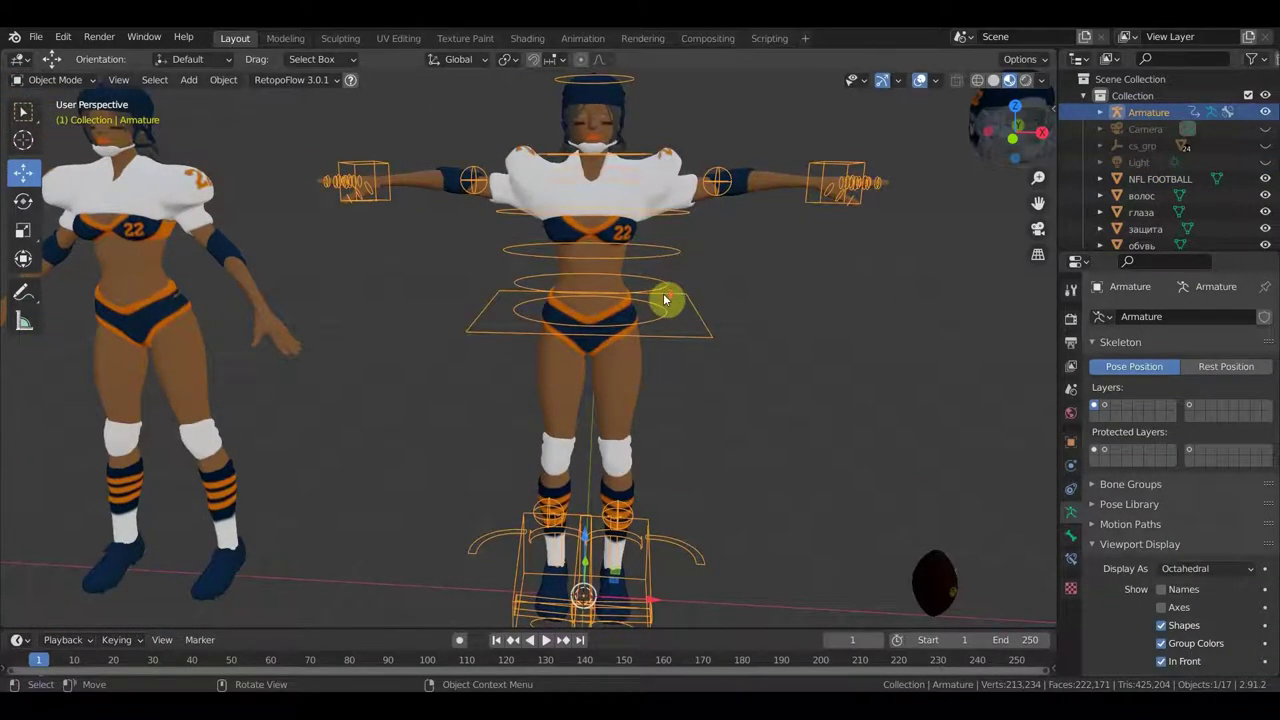
middle_click_drag(666, 297, 737, 346)
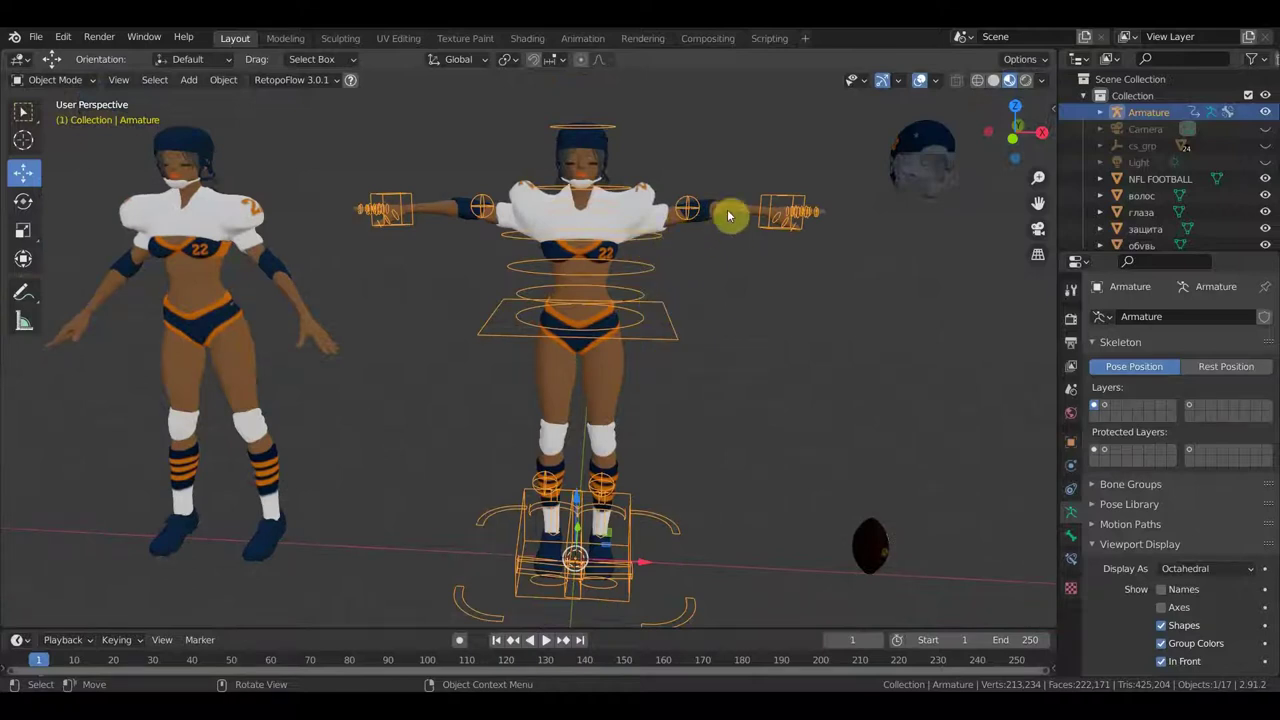
left_click(729, 212)
scroll(730, 259, "up", 1)
middle_click_drag(731, 257, 689, 294)
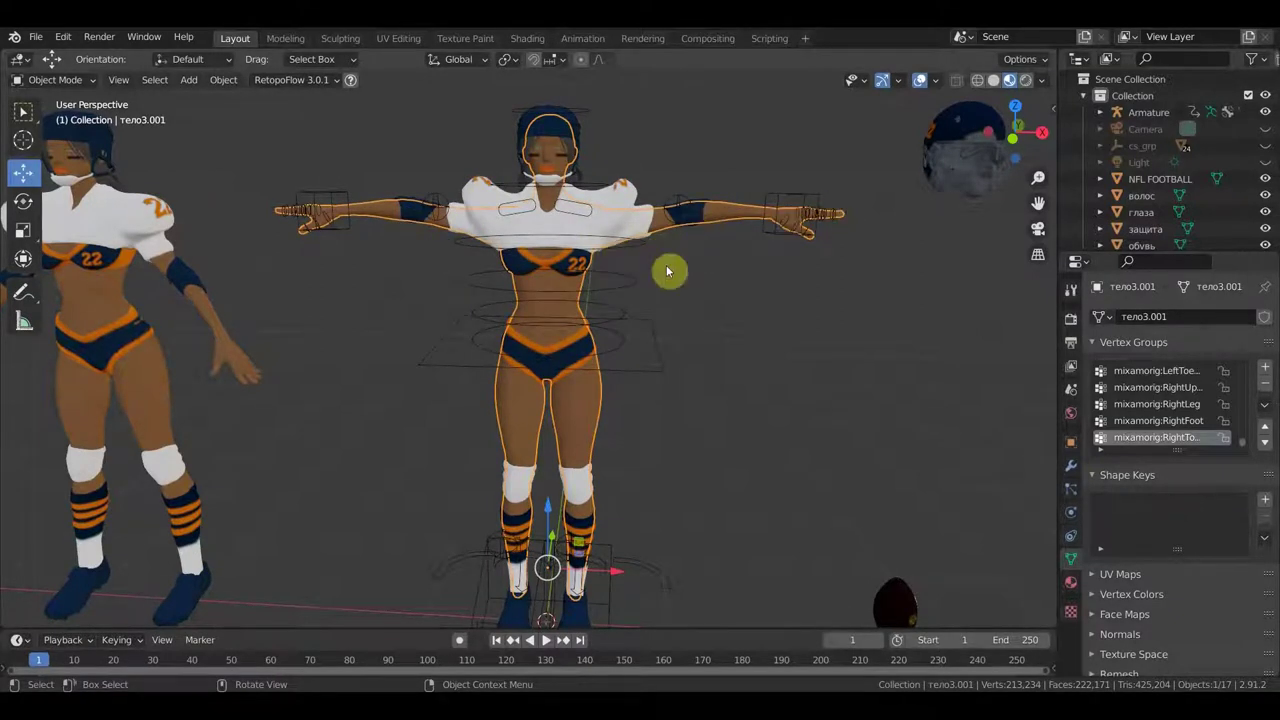
left_click(1071, 468)
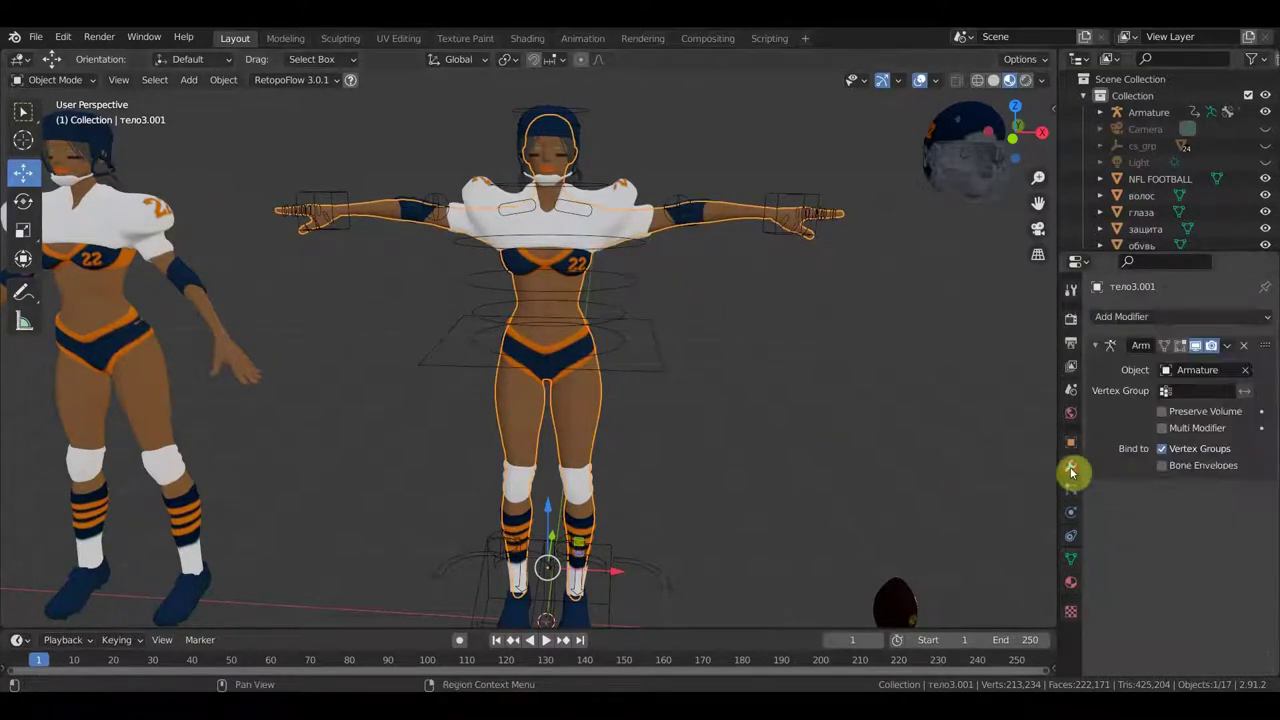
- Apply the Armature modifiers on тело3.001, защита.001 and шлем.001, then delete the Armature
left_click(1229, 346)
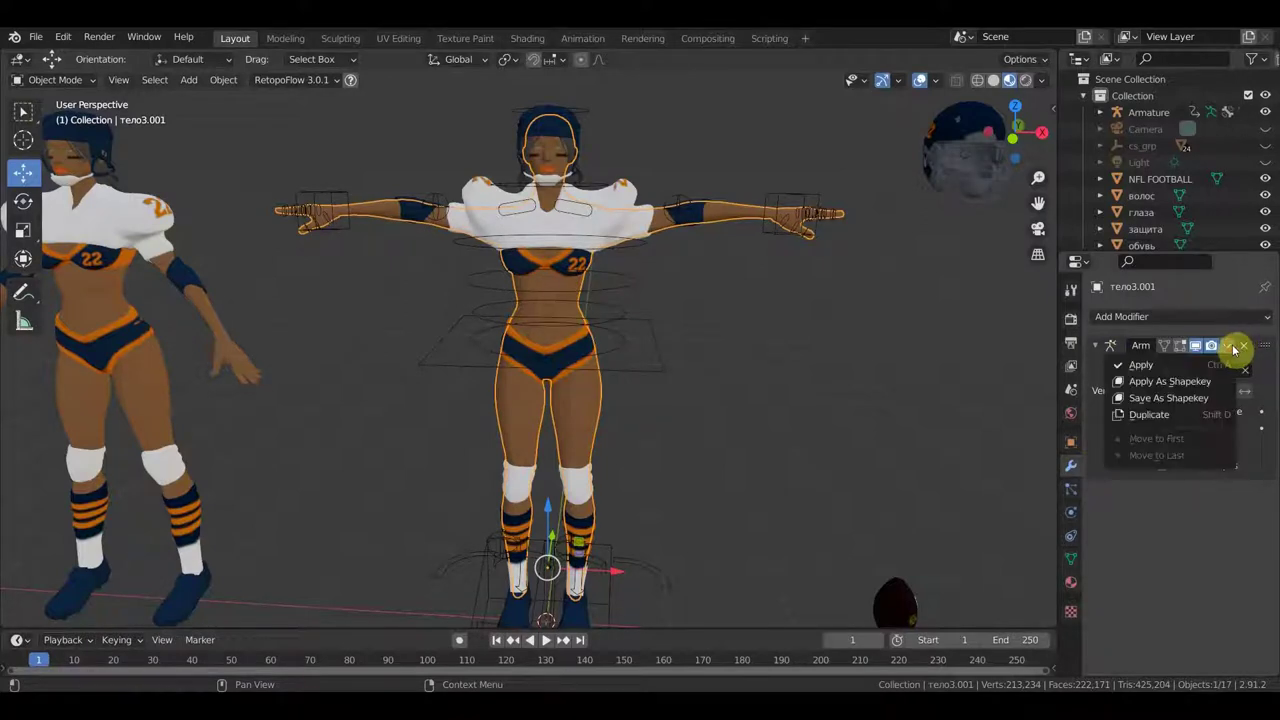
left_click(1179, 366)
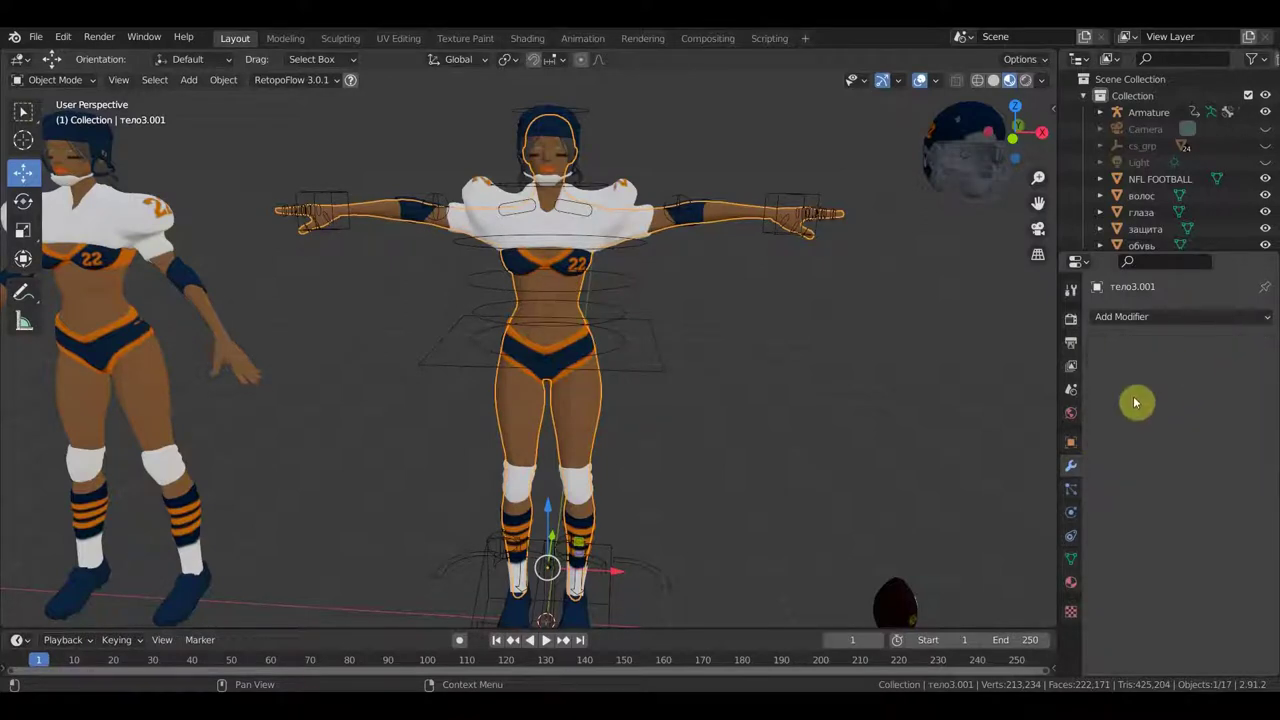
left_click(612, 202)
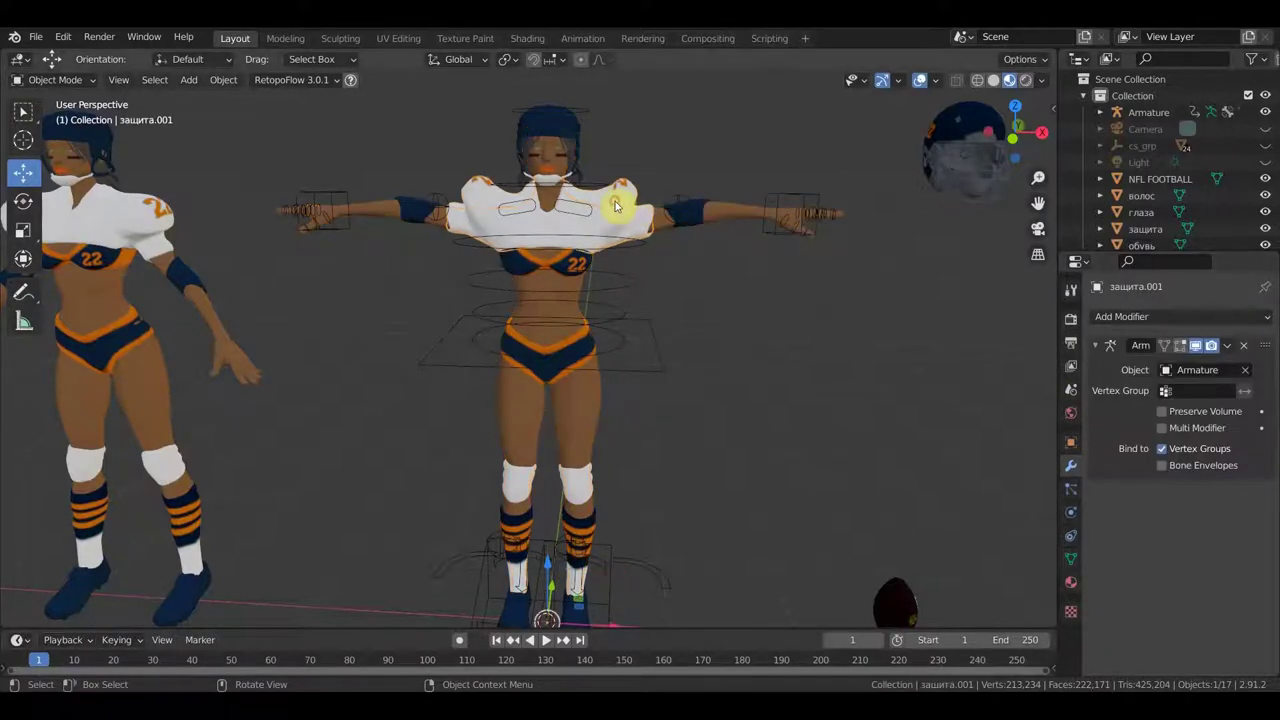
left_click(1226, 346)
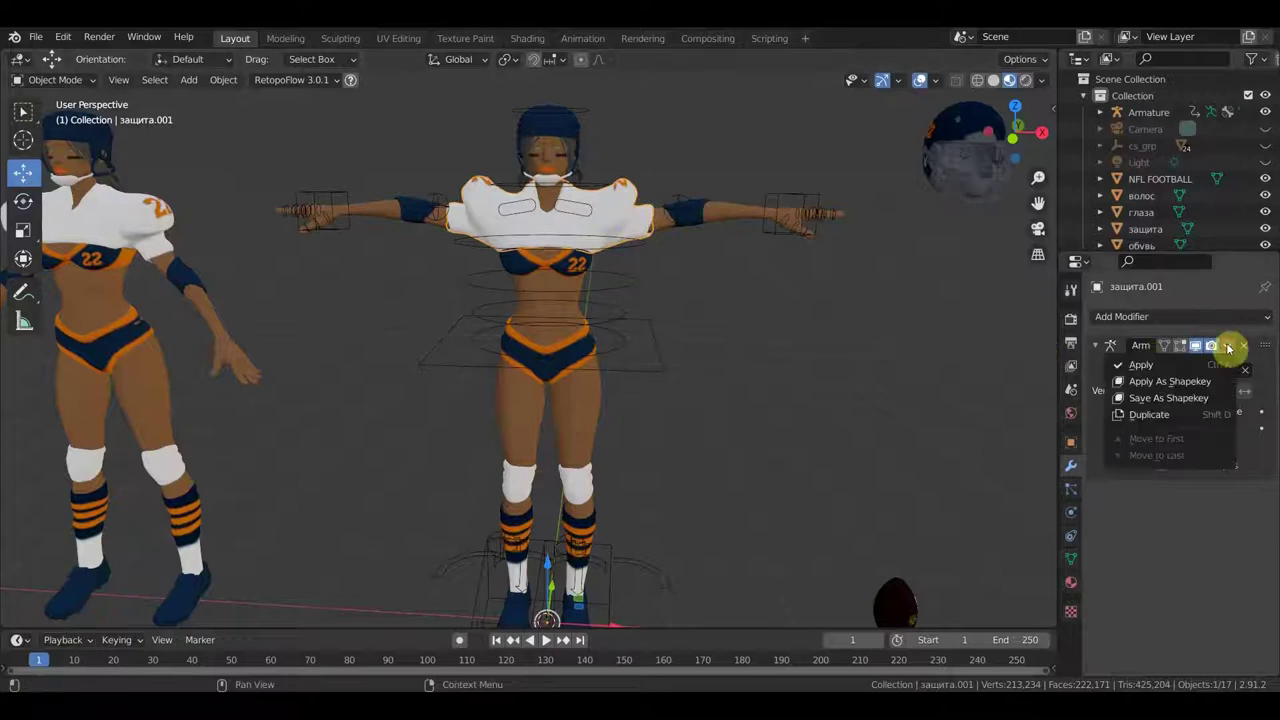
left_click(1172, 366)
left_click(570, 128)
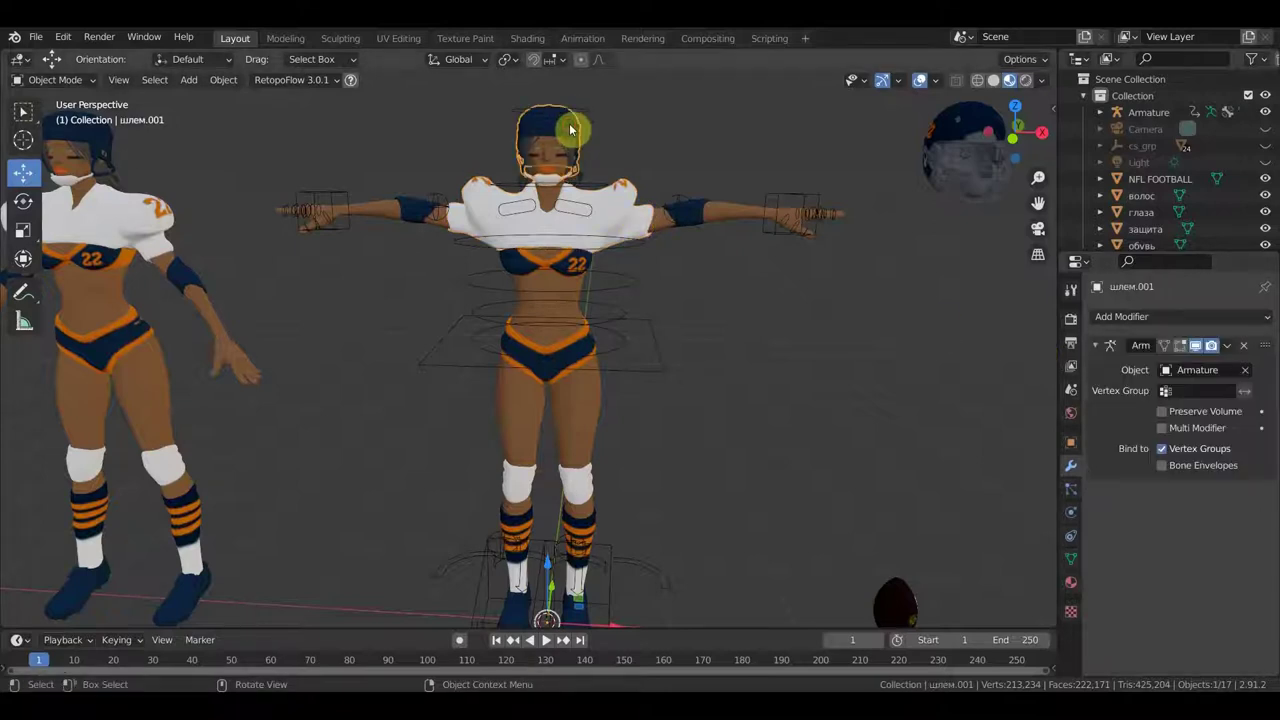
left_click(1230, 346)
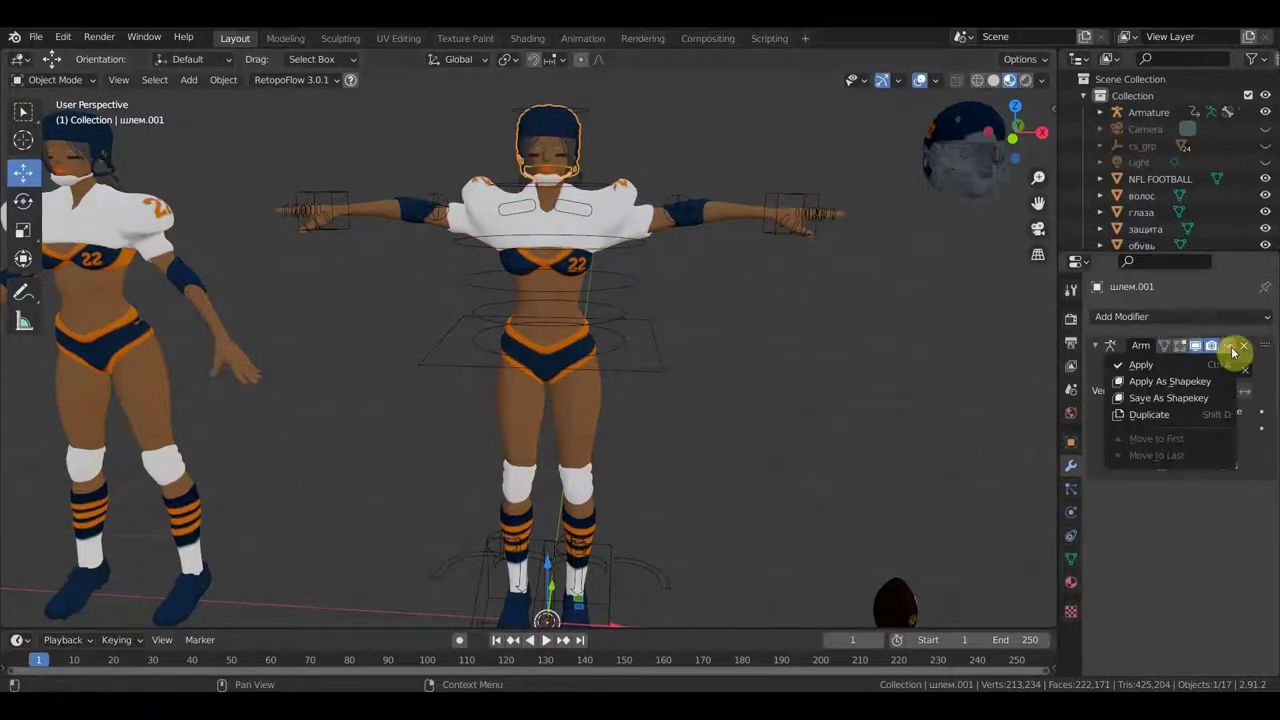
left_click(1178, 368)
left_click(776, 204)
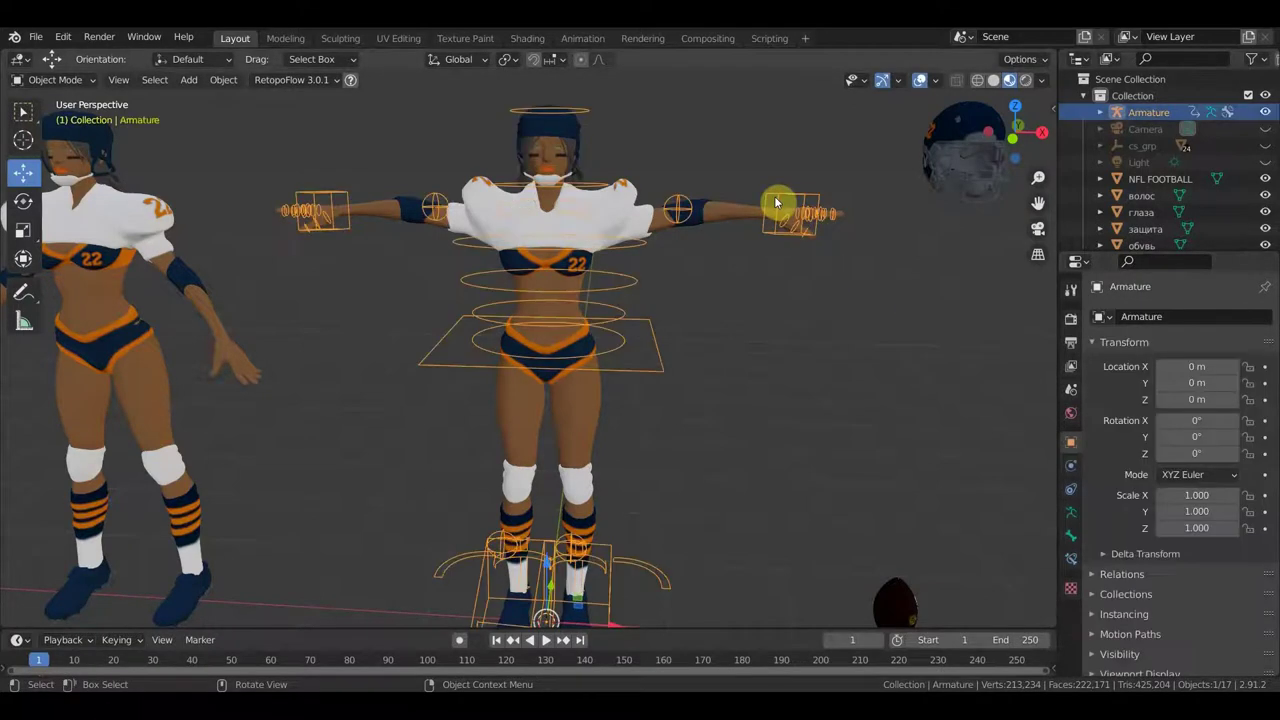
key("Delete")
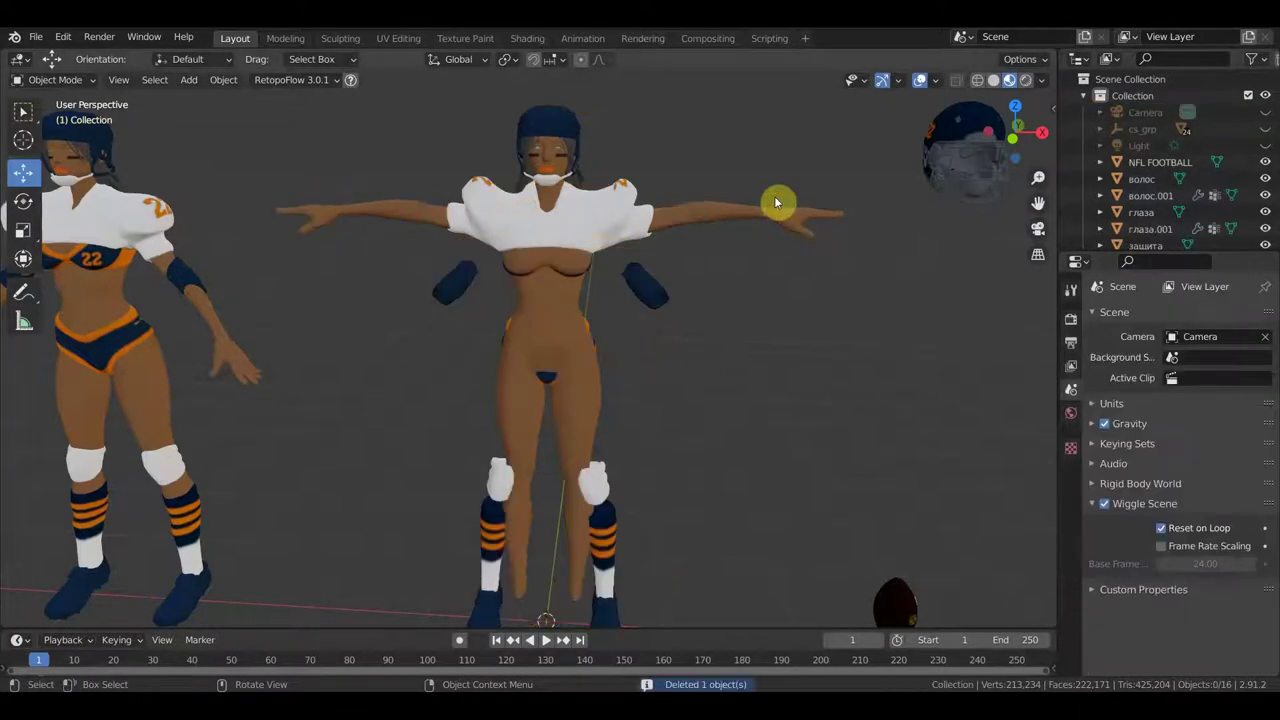
scroll(600, 362, "down", 2)
middle_click_drag(627, 365, 646, 341, "shift")
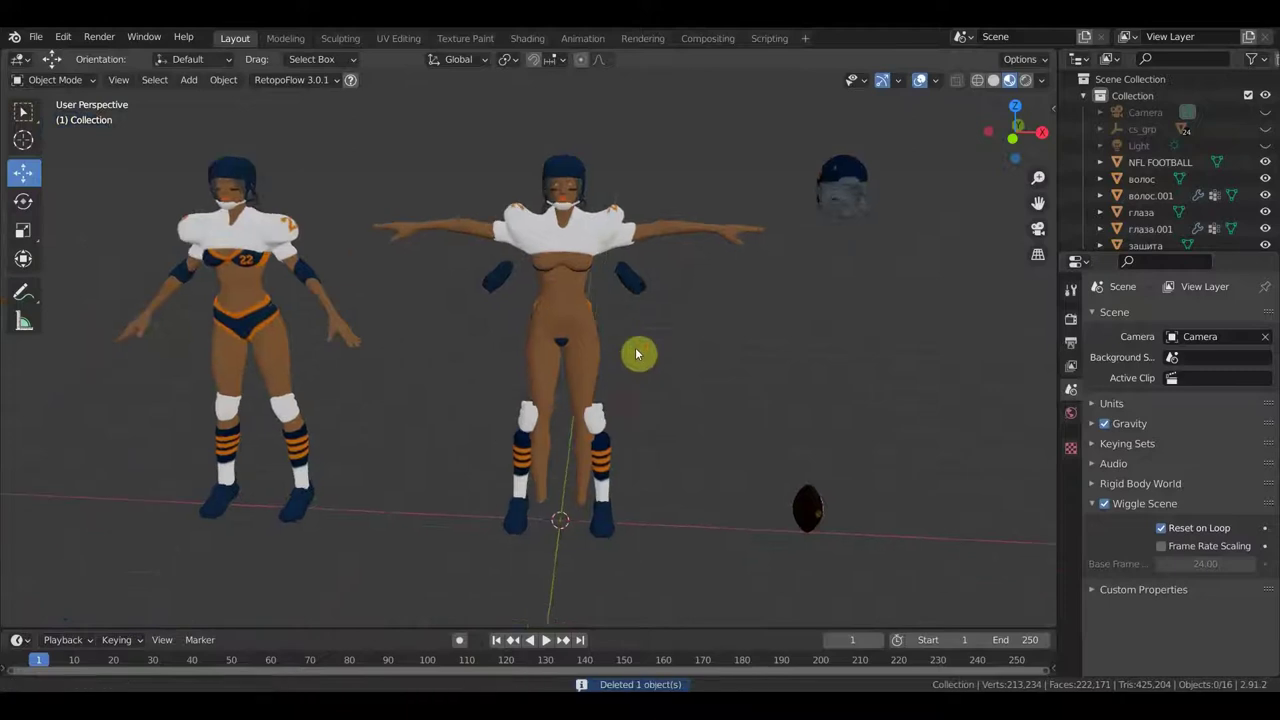
scroll(567, 462, "up", 2)
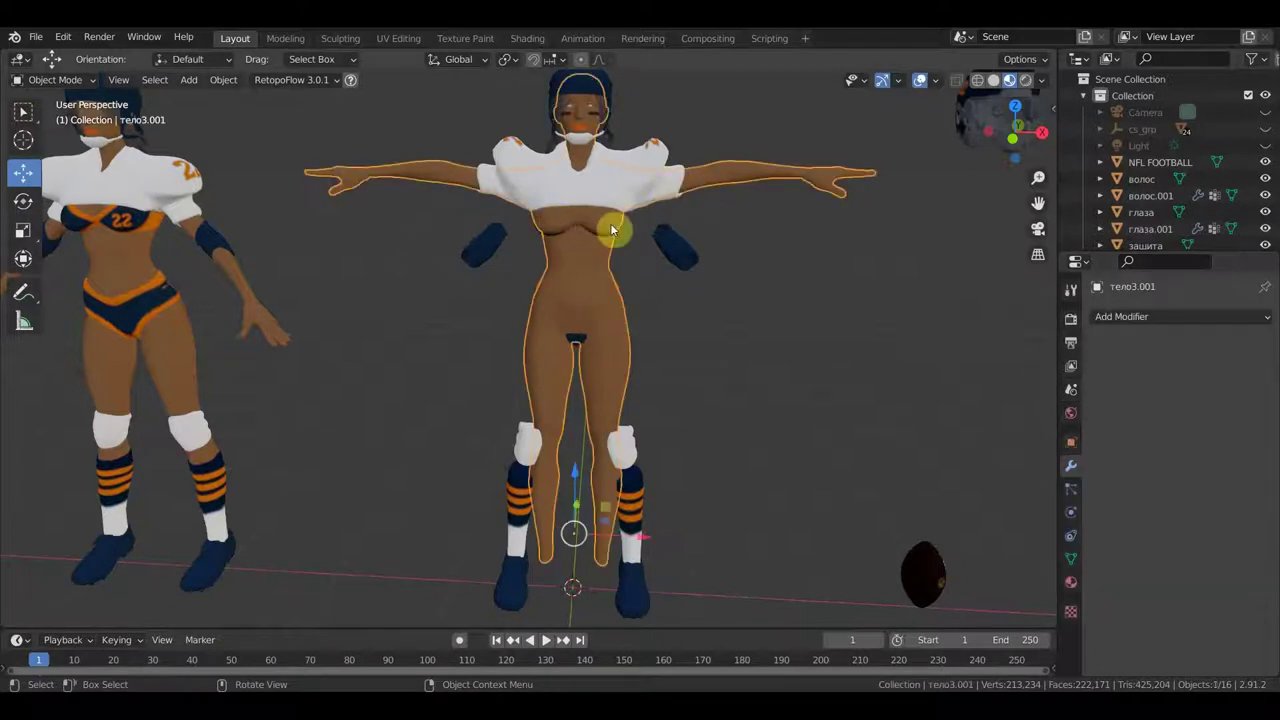
mouse_move(591, 472)
middle_mouse_down()
mouse_move(718, 510)
mouse_move(566, 480)
middle_mouse_up()
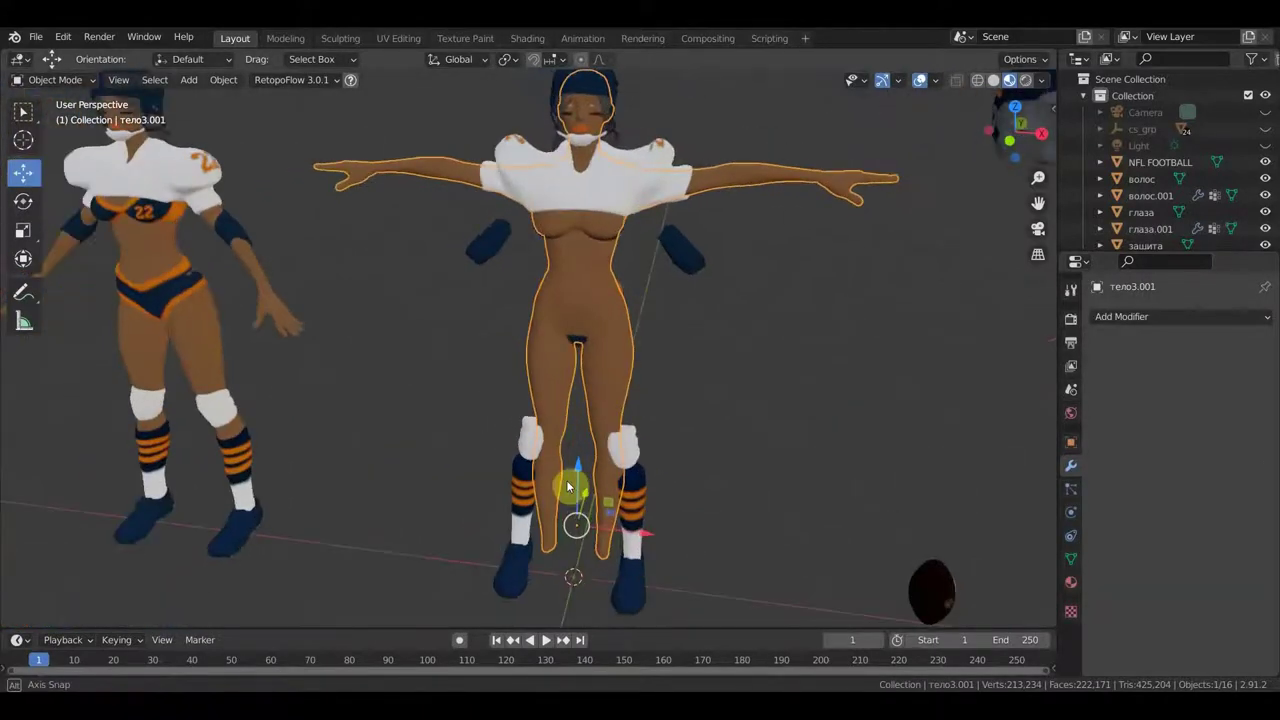
mouse_move(574, 483)
middle_mouse_down()
mouse_move(689, 471)
mouse_move(669, 463)
mouse_move(723, 449)
mouse_move(600, 457)
mouse_move(674, 434)
mouse_move(651, 429)
mouse_move(624, 467)
middle_mouse_up()
middle_click_drag(609, 361, 698, 344)
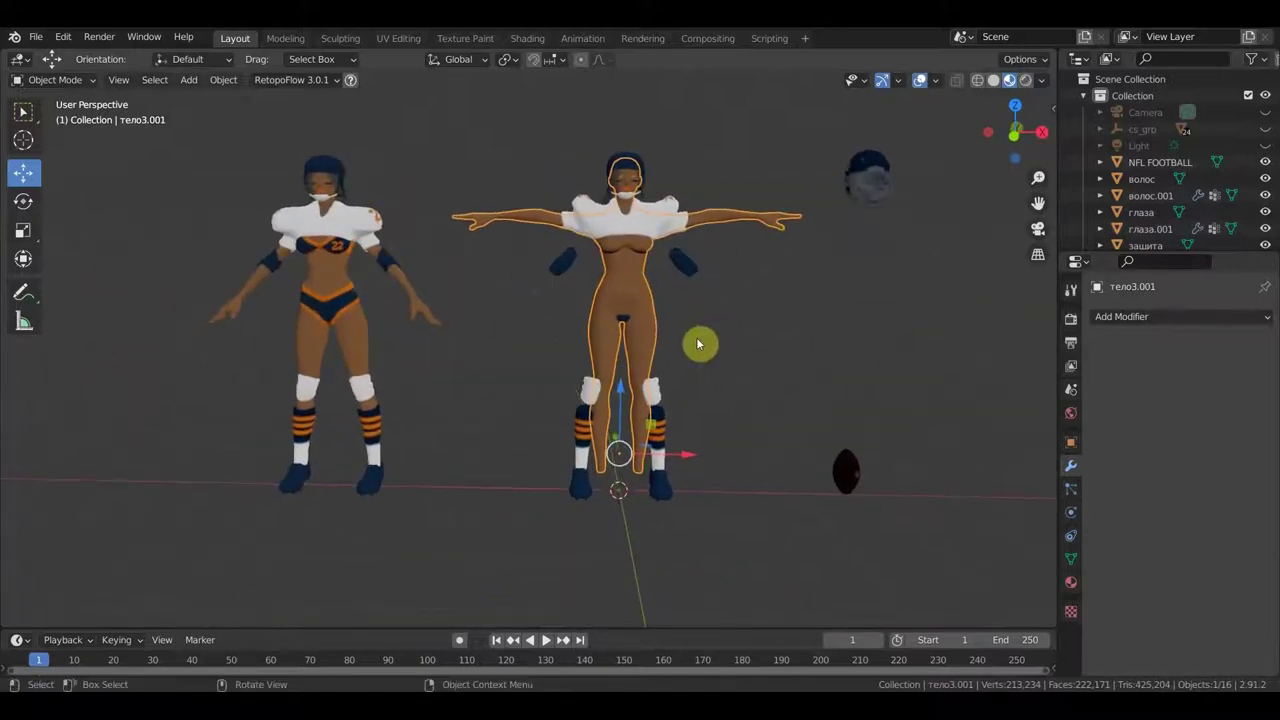
key("KP_1")
scroll(703, 346, "up", 2)
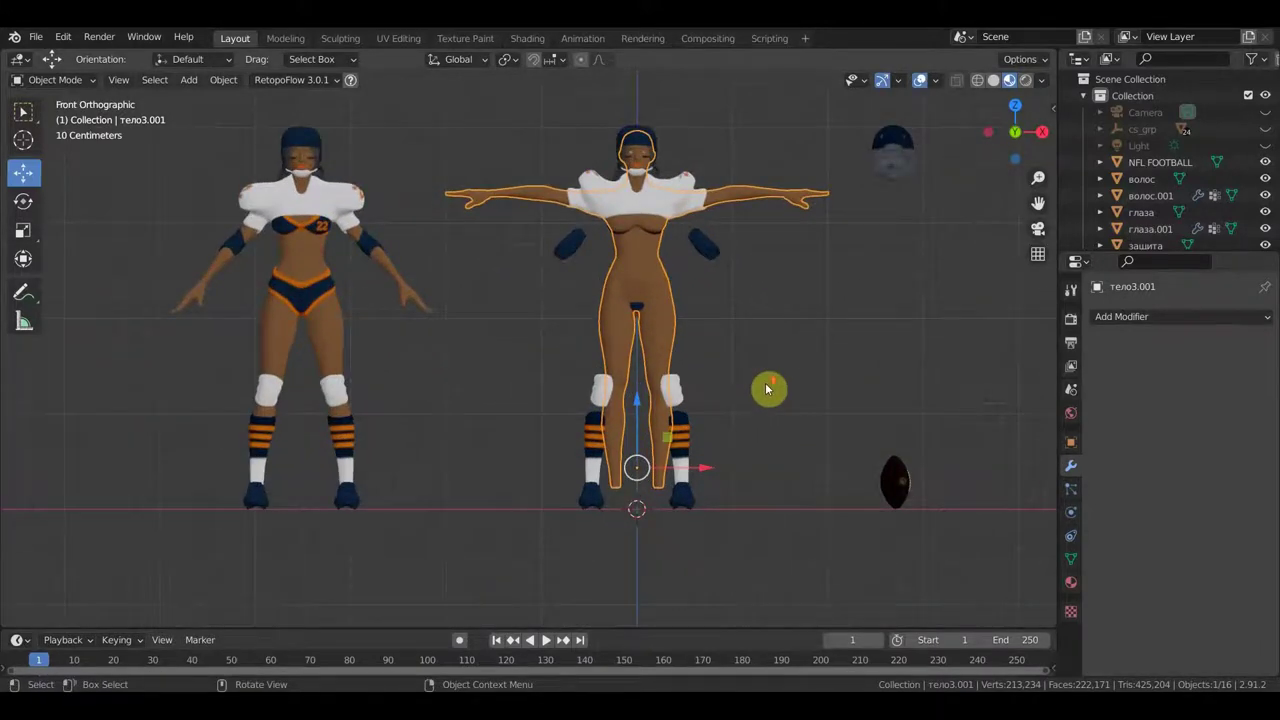
mouse_move(702, 378)
middle_mouse_down("shift")
mouse_move(671, 386)
mouse_move(680, 360)
middle_mouse_up("shift")
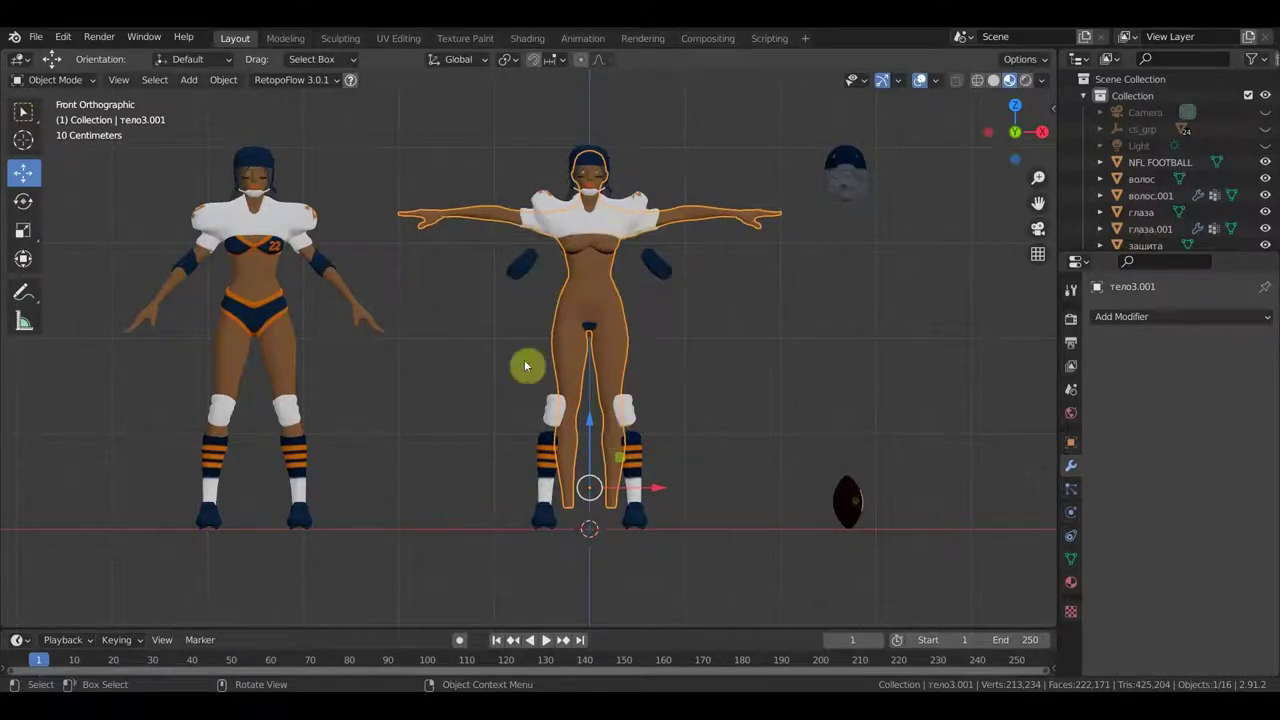
middle_click_drag(591, 344, 726, 381)
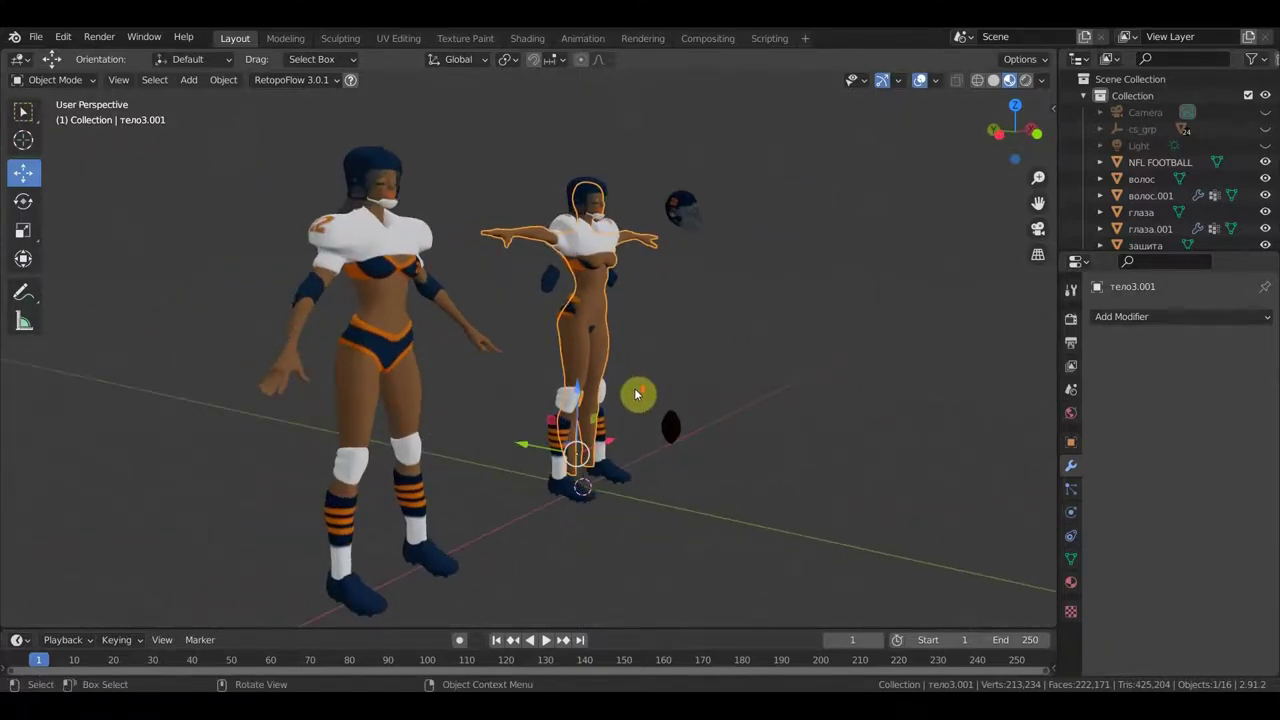
scroll(636, 394, "up", 2)
scroll(636, 394, "down", 2)
mouse_move(571, 391)
middle_mouse_down()
mouse_move(407, 390)
mouse_move(599, 386)
mouse_move(587, 399)
middle_mouse_up()
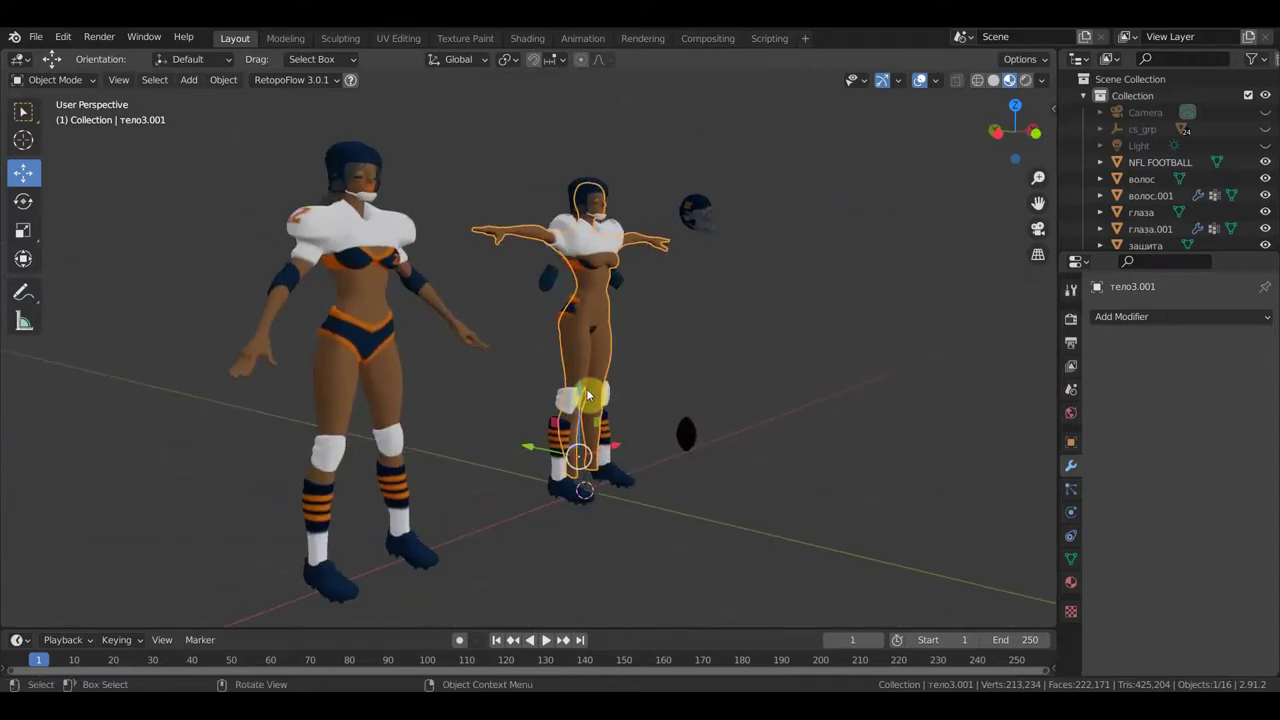